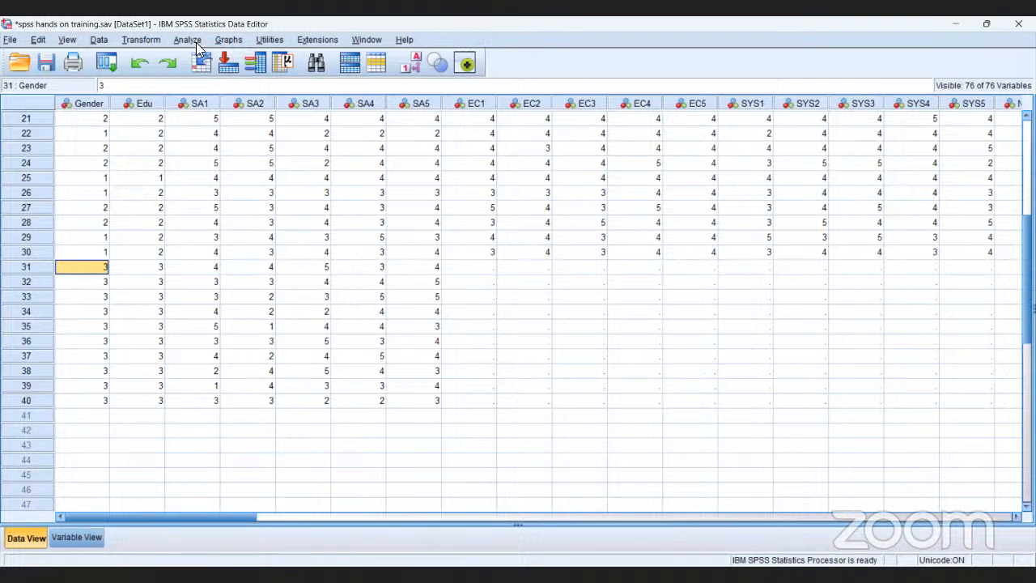
Run a Frequencies analysis with a frequency table for the Sex [Gender] variable.
click(185, 40)
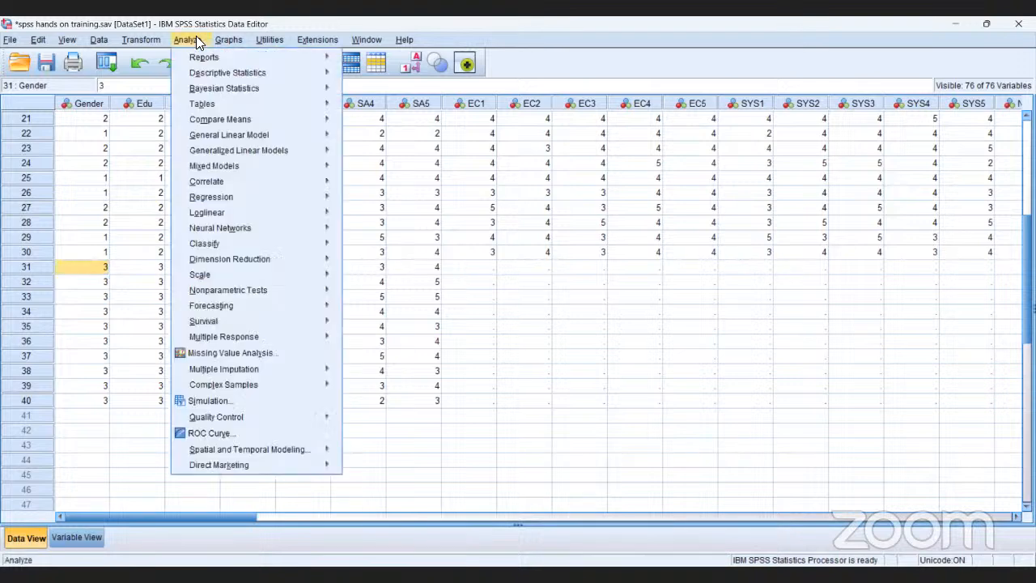
mouse_move(205, 79)
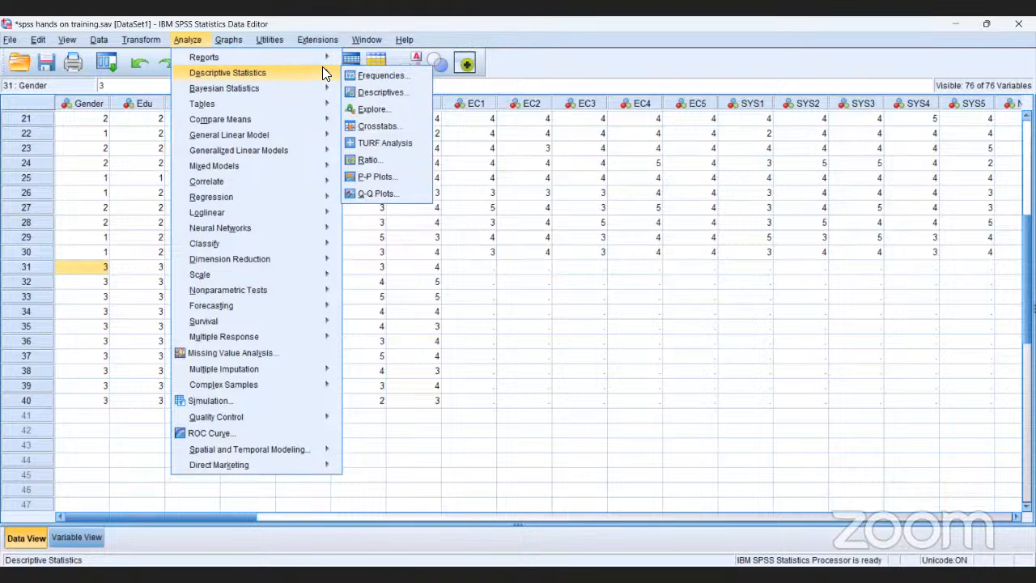
click(373, 75)
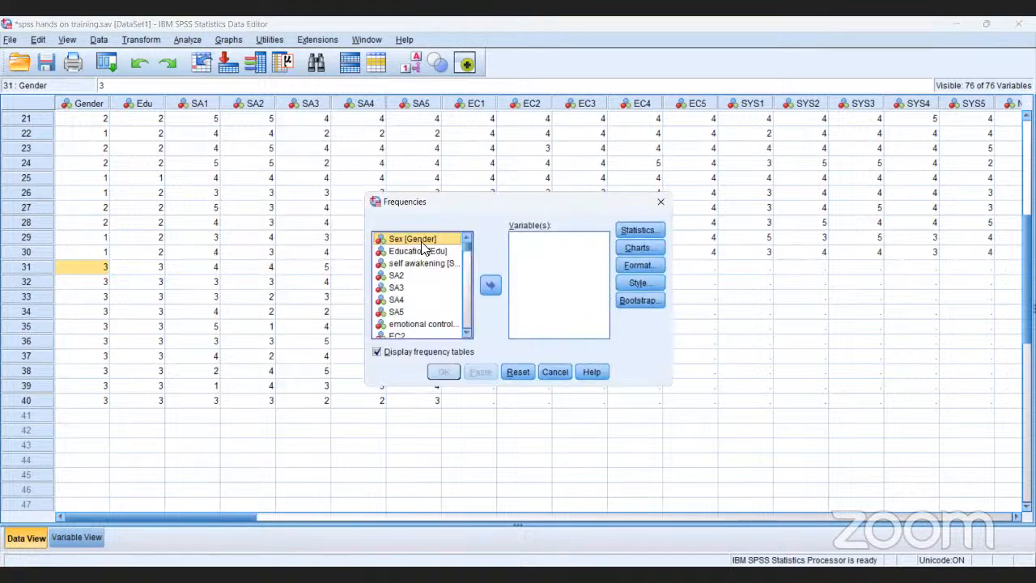
click(491, 286)
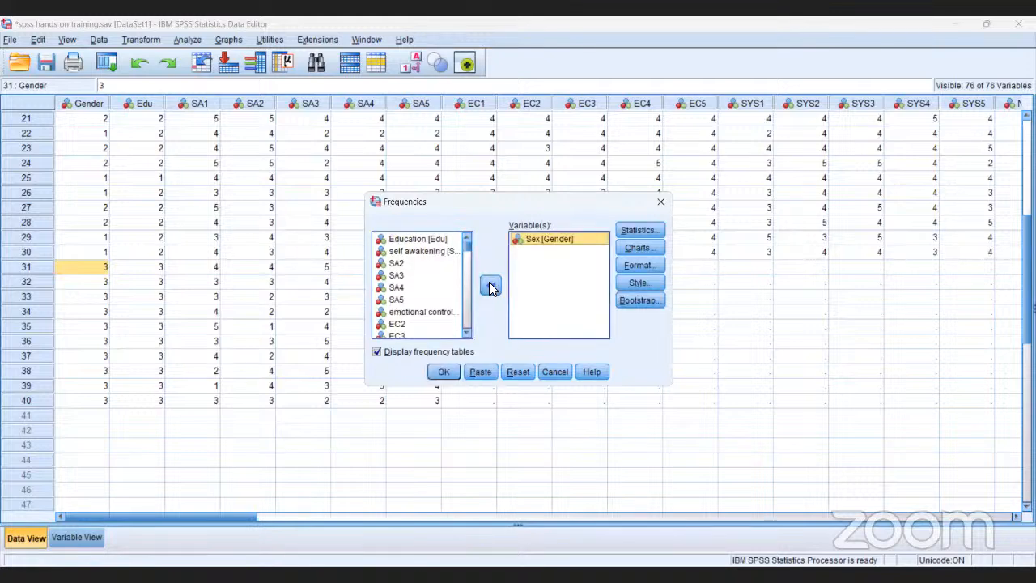
click(444, 372)
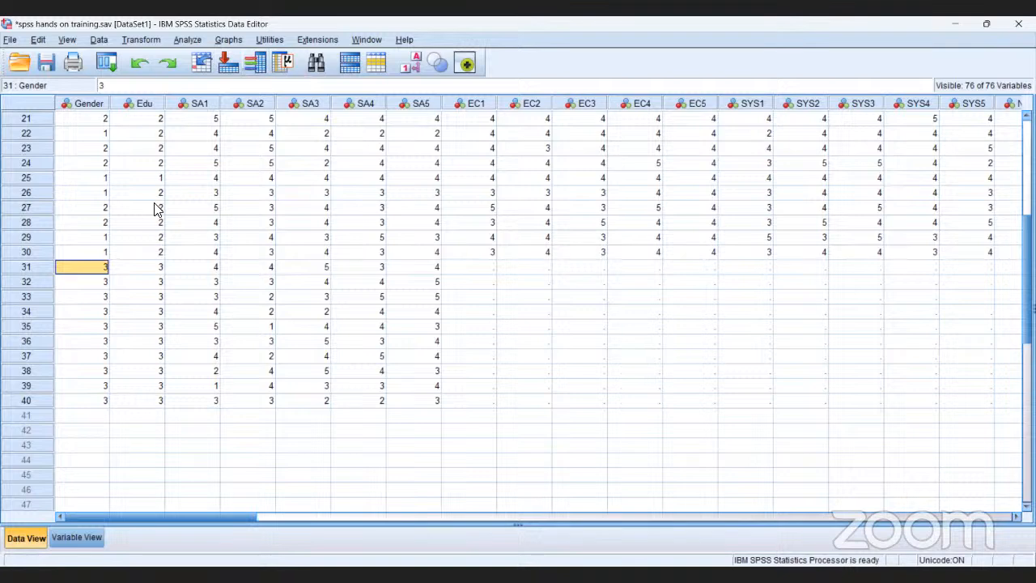
Add the value label 3 = "trans" to the Gender variable's definition.
click(81, 537)
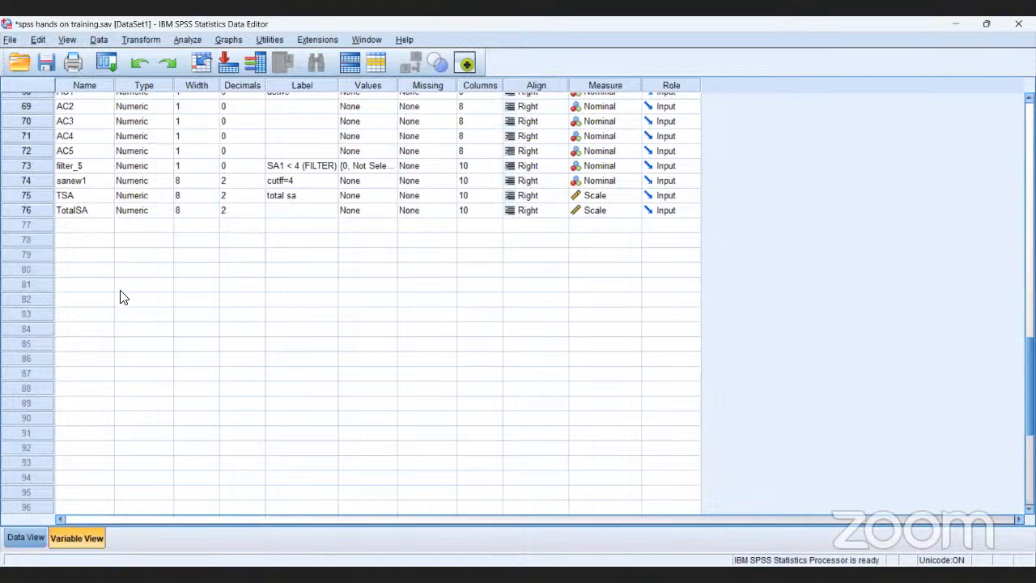
click(126, 106)
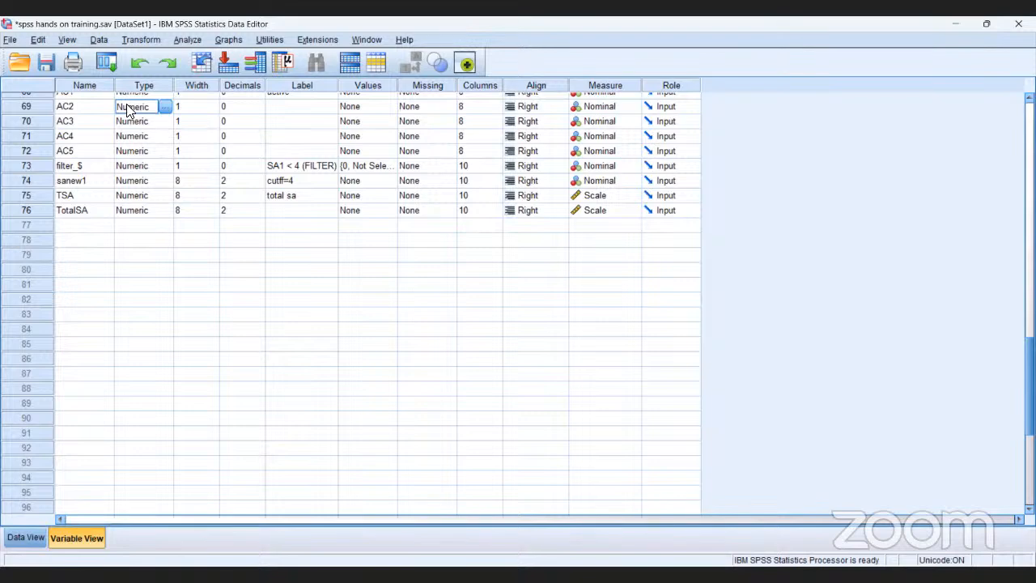
key(Up)
key(Up)
key(Up)
key(Up)
key(Up)
key(Up)
key(Up)
key(Up)
key(Up)
key(Up)
key(Up)
key(Up)
key(Up)
key(Up)
key(Up)
key(Up)
key(Up)
key(Up)
key(Up)
key(Up)
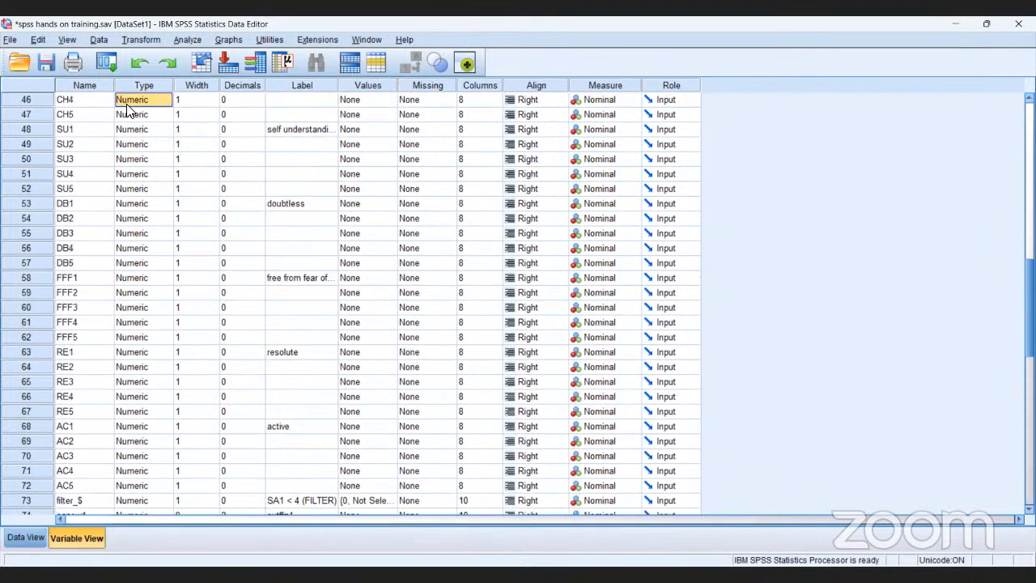
key(Up)
key(Up)
key(Up)
key(Up)
key(Up)
key(Up)
key(Up)
key(Up)
key(Up)
key(Up)
key(Up)
key(Up)
key(Up)
key(Up)
key(Up)
key(Up)
key(Up)
key(Up)
key(Up)
key(Up)
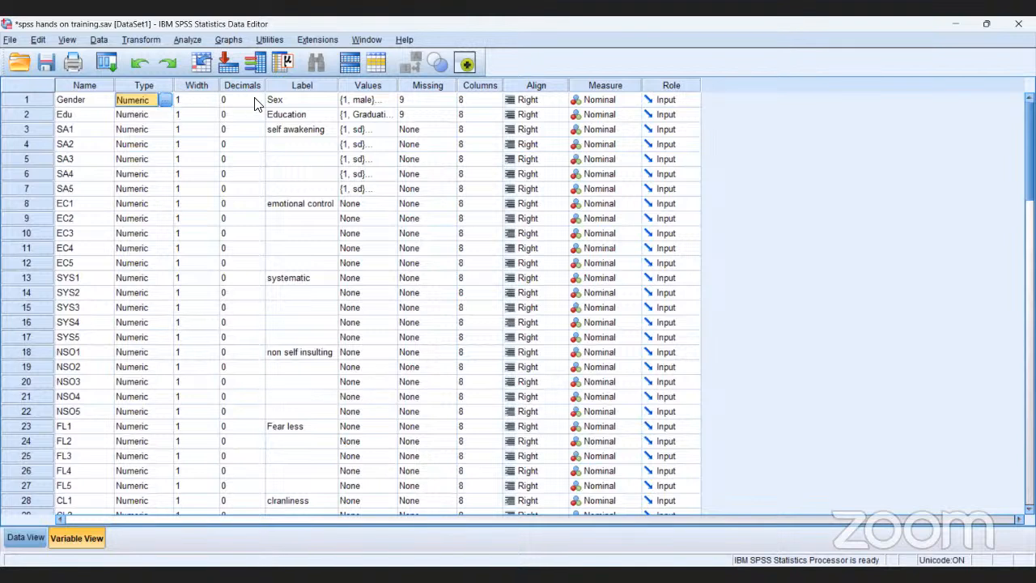
click(361, 99)
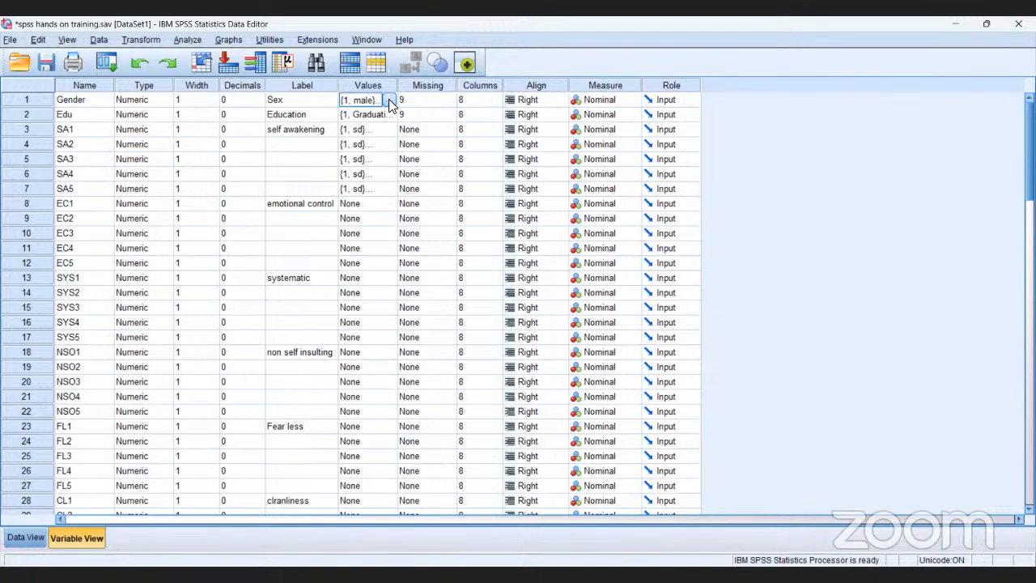
click(388, 99)
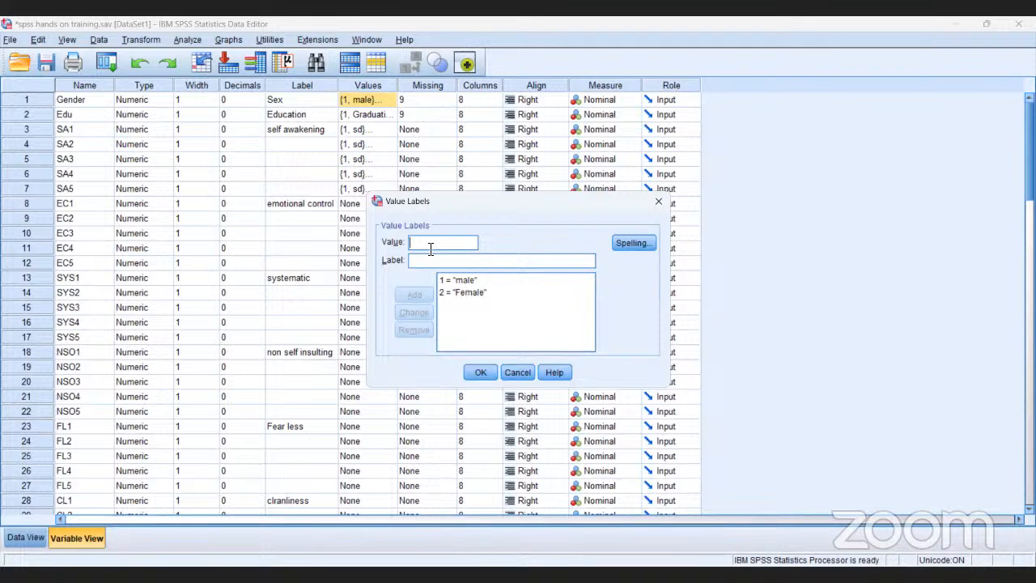
text(3)
click(429, 261)
text(trans)
click(415, 295)
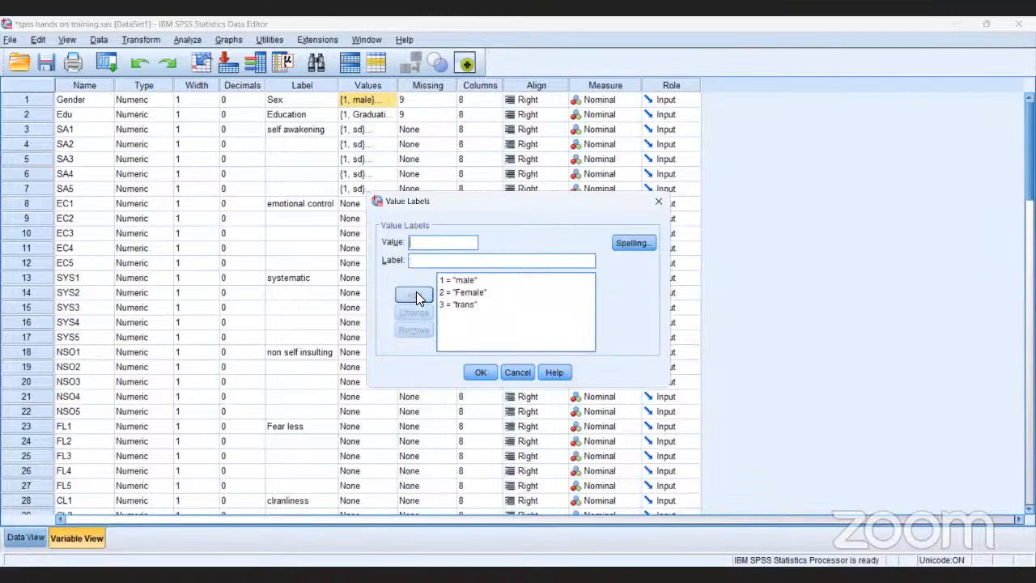
click(481, 373)
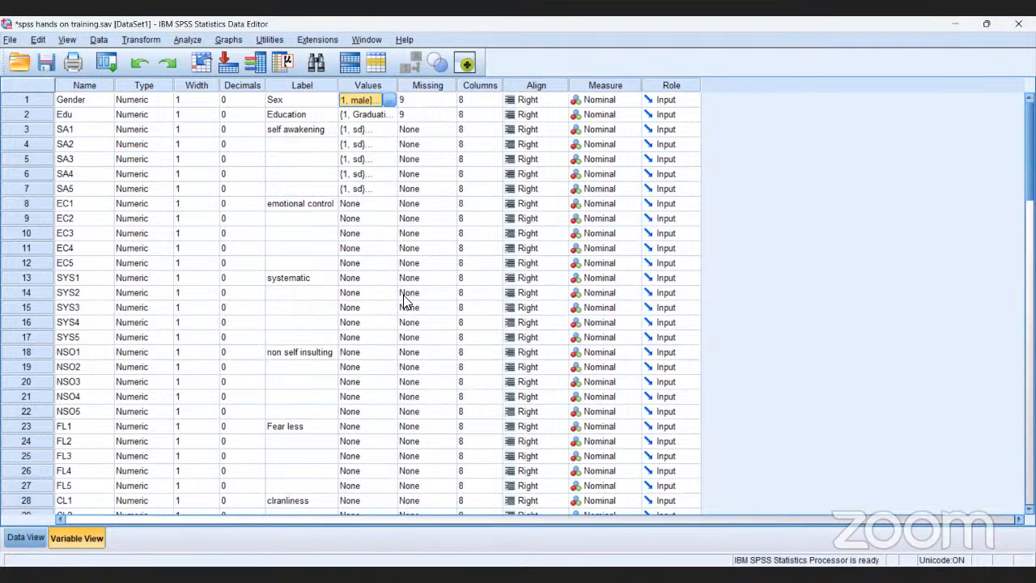
Add the value label 3 = "diploma" to the Edu variable's definition.
click(367, 116)
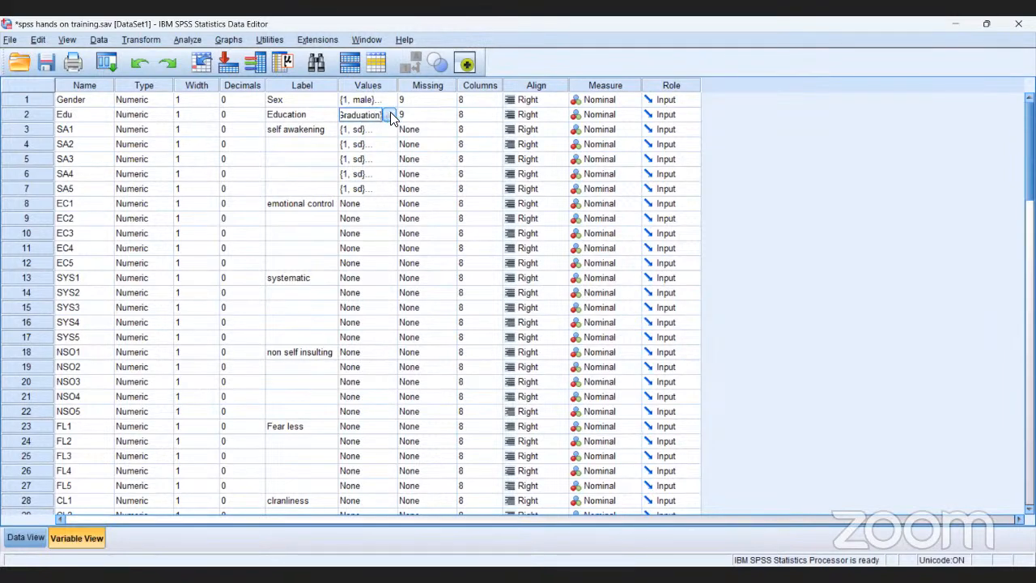
click(389, 114)
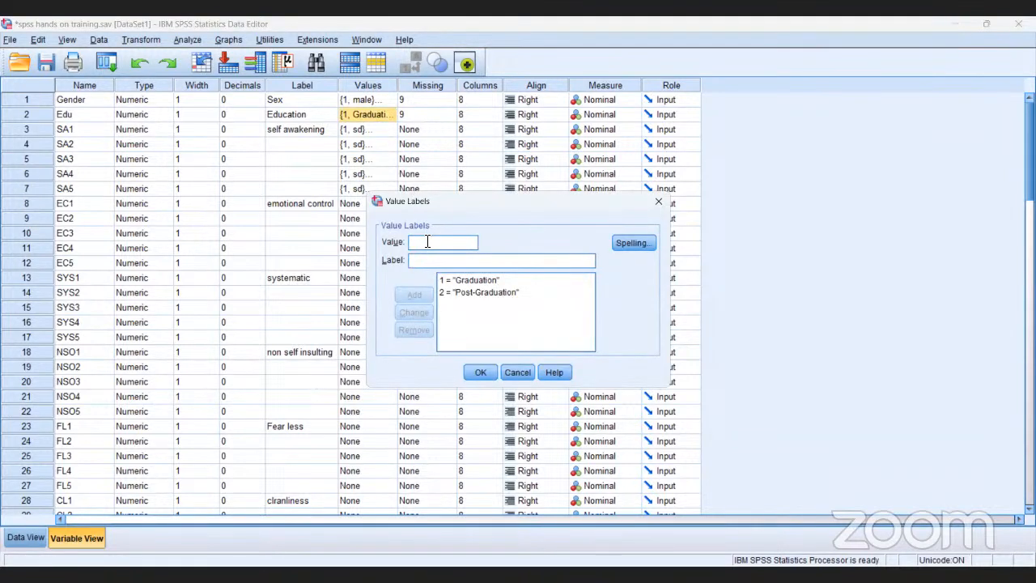
text(3)
click(421, 260)
text(diploma)
click(414, 295)
click(480, 372)
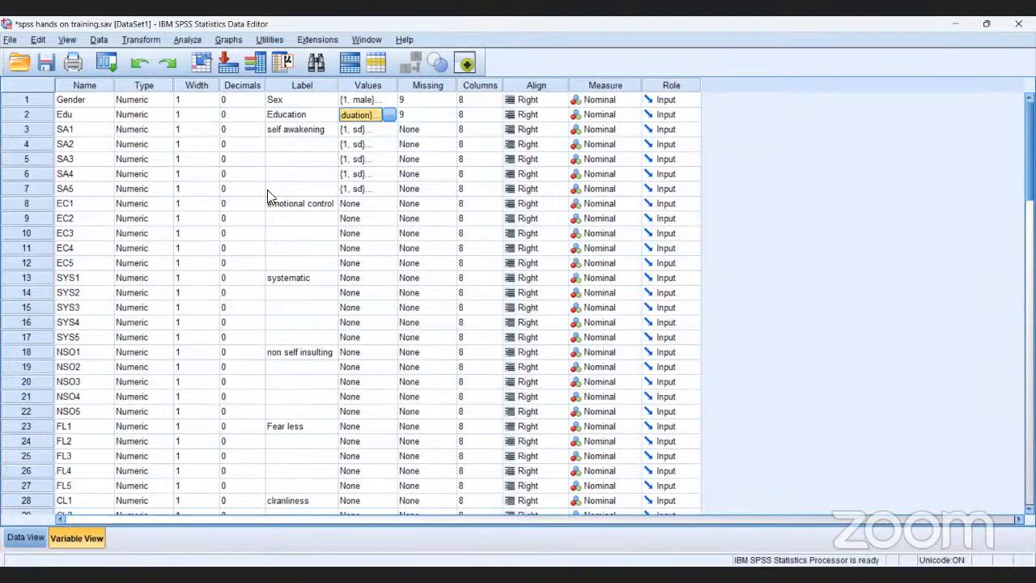
Add Education [Edu] alongside Sex [Gender] in the Frequencies analysis and run it with frequency tables.
click(191, 37)
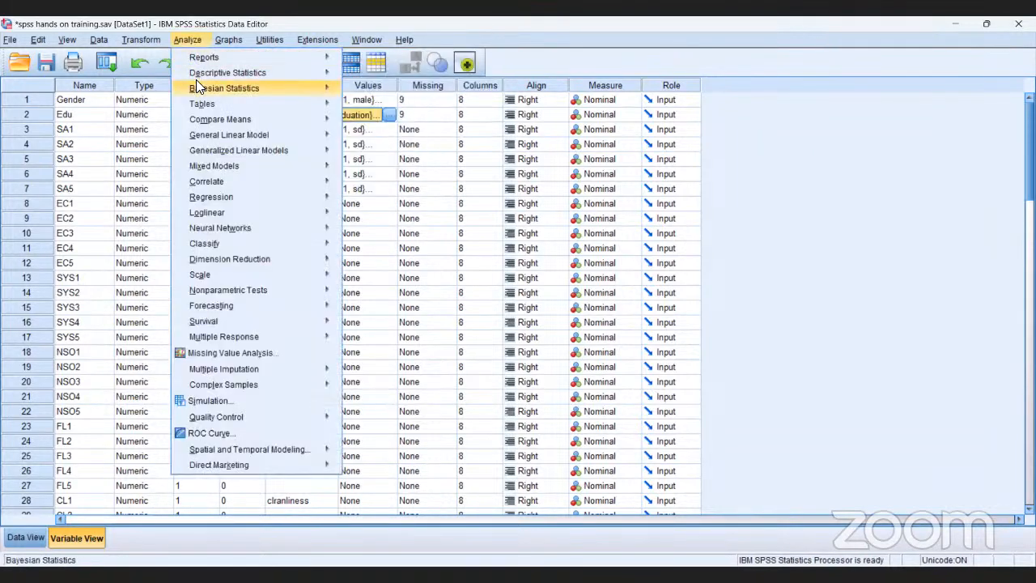
mouse_move(198, 87)
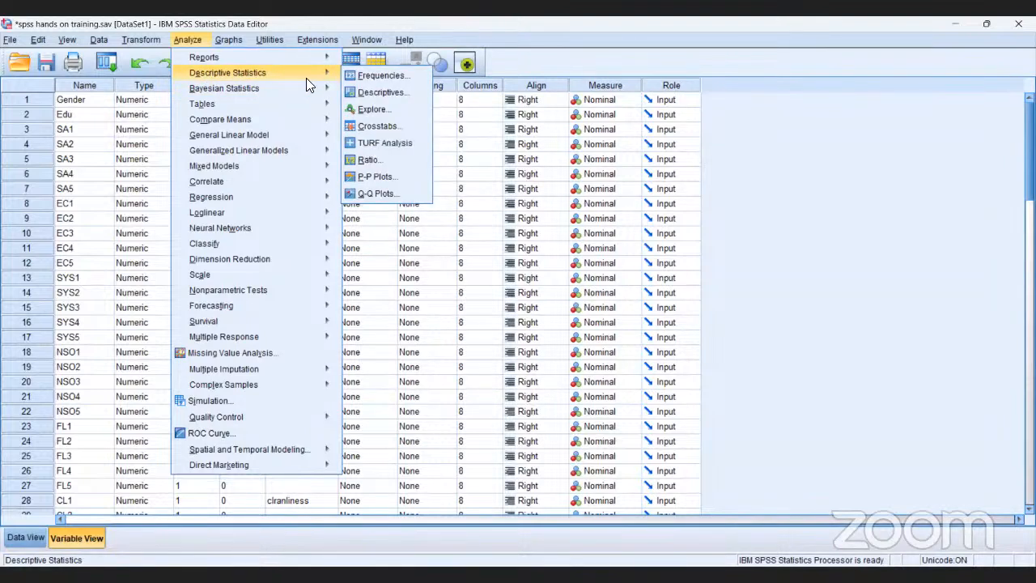
click(382, 75)
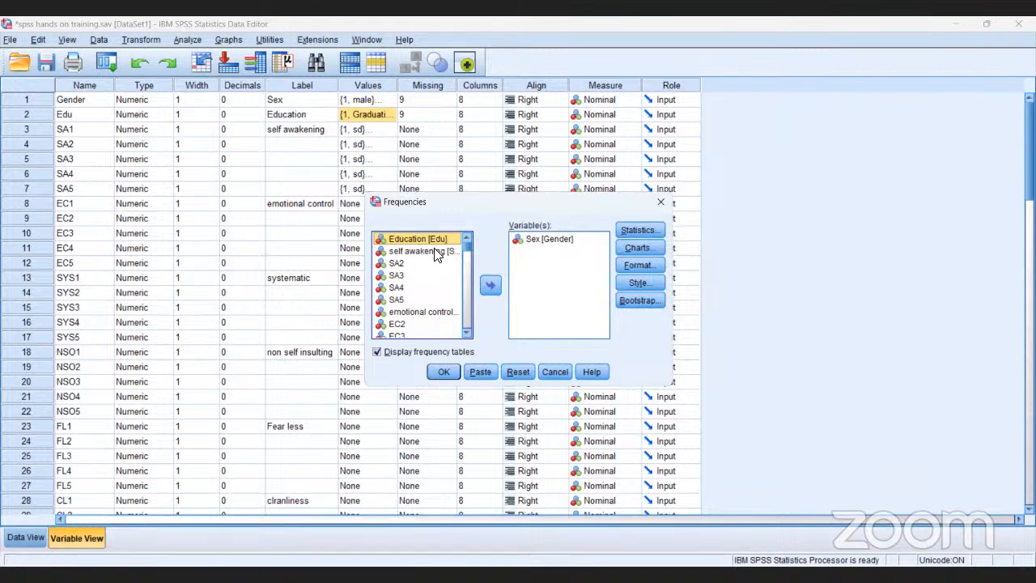
click(491, 287)
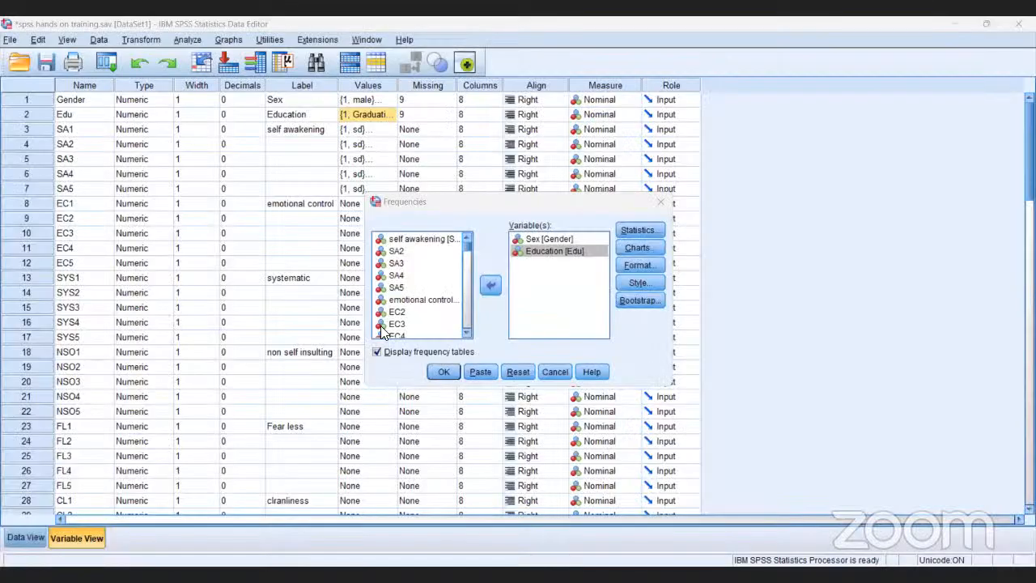
click(443, 372)
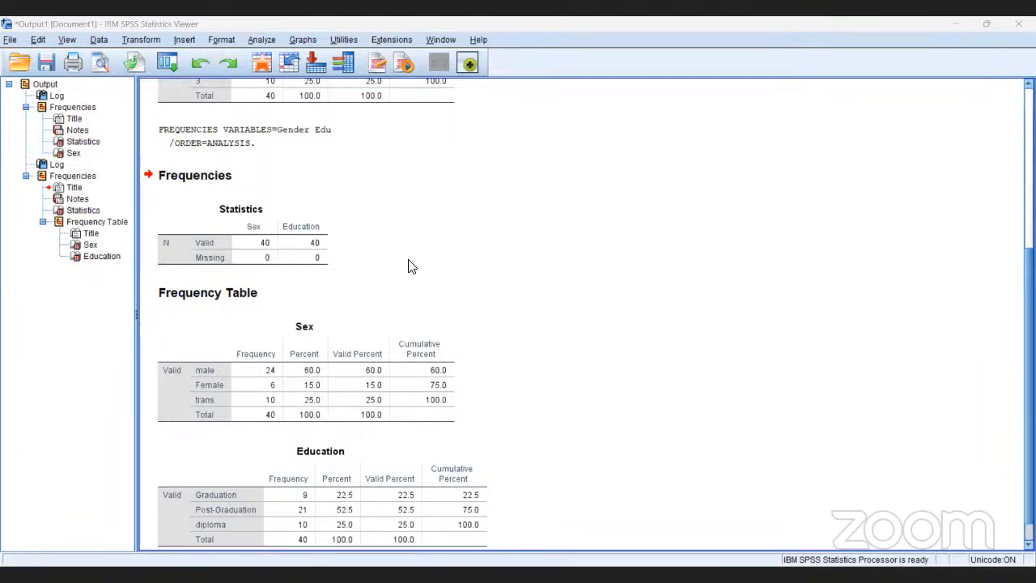
Examine the Statistics table and the Sex and Education frequency tables in the output.
click(253, 226)
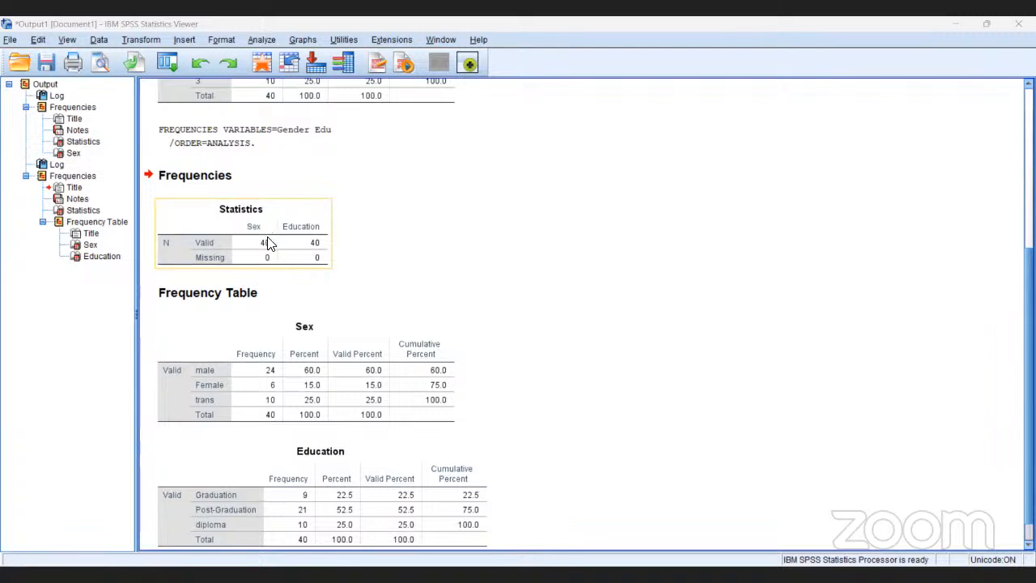
click(274, 275)
click(282, 324)
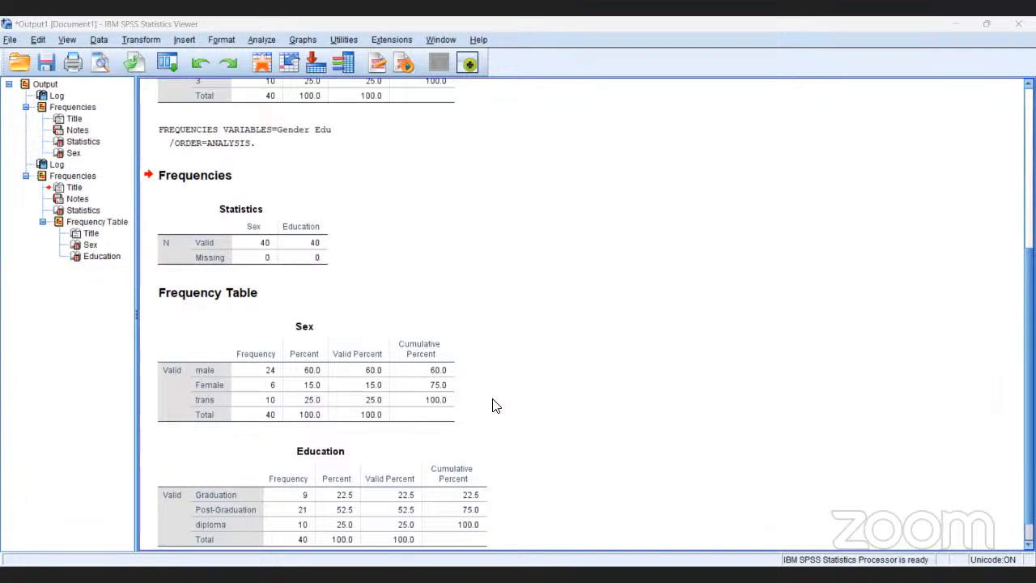
key(Down)
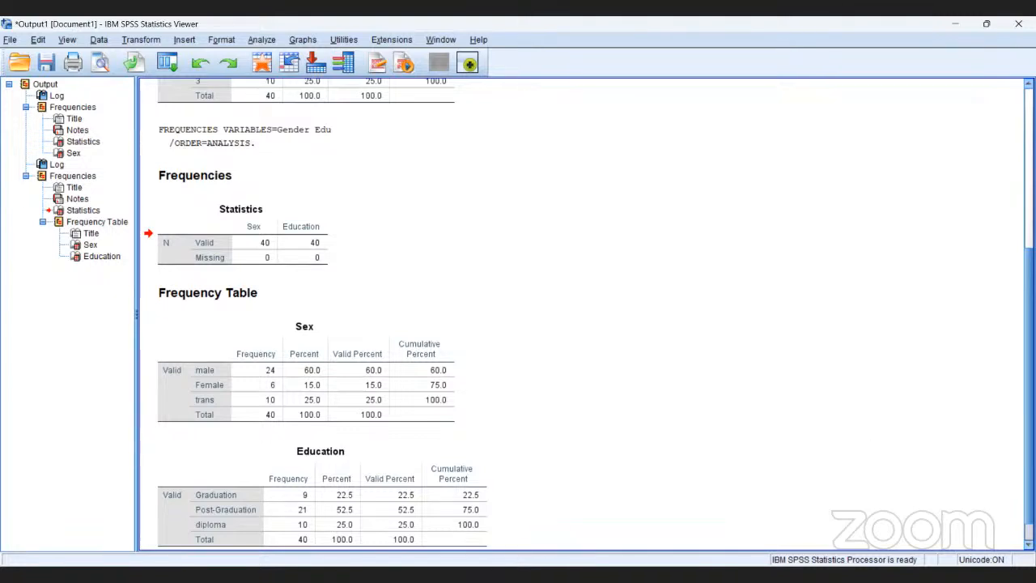
scroll(588, 313, down, 1)
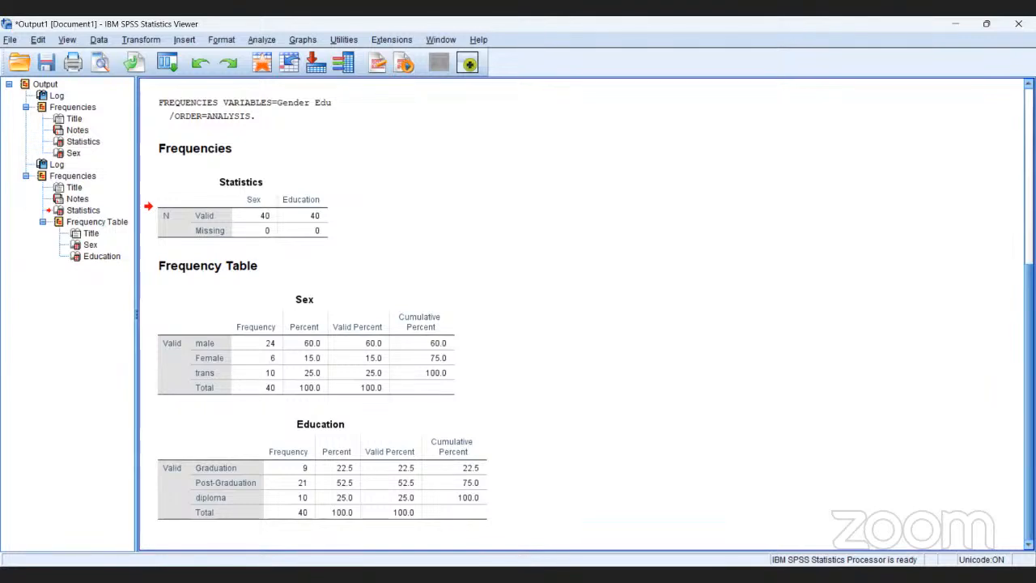
click(330, 497)
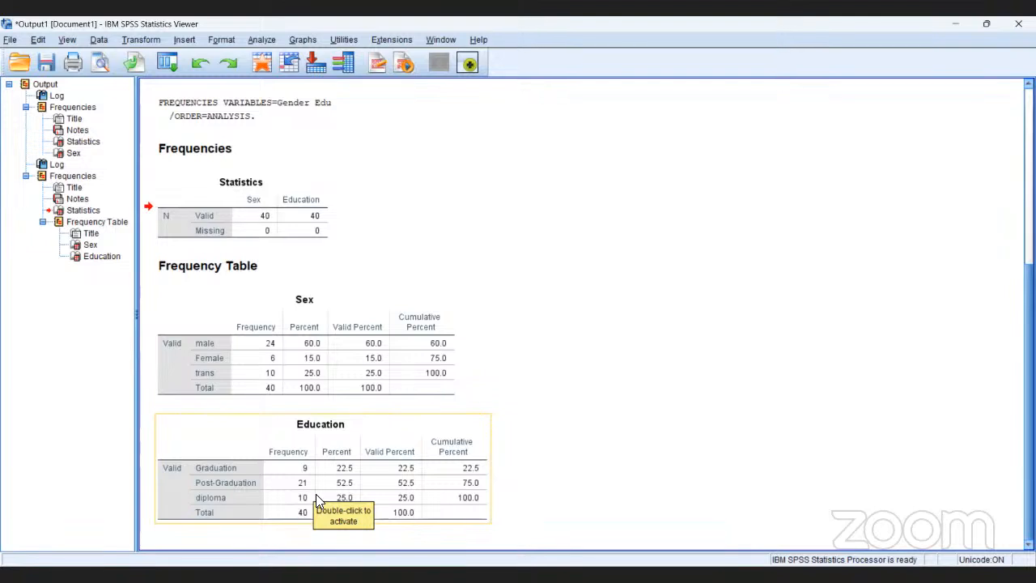
click(326, 389)
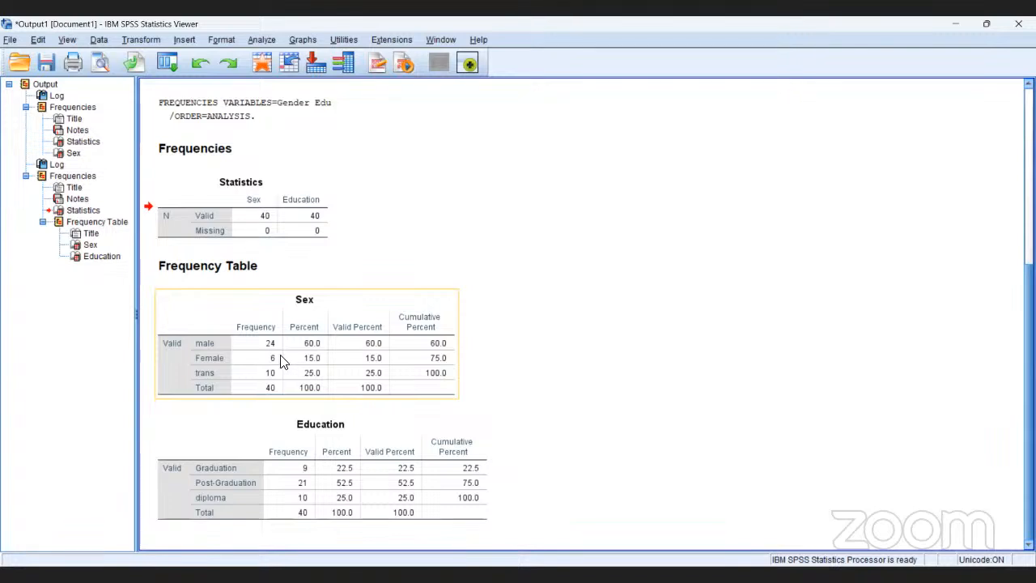
click(283, 237)
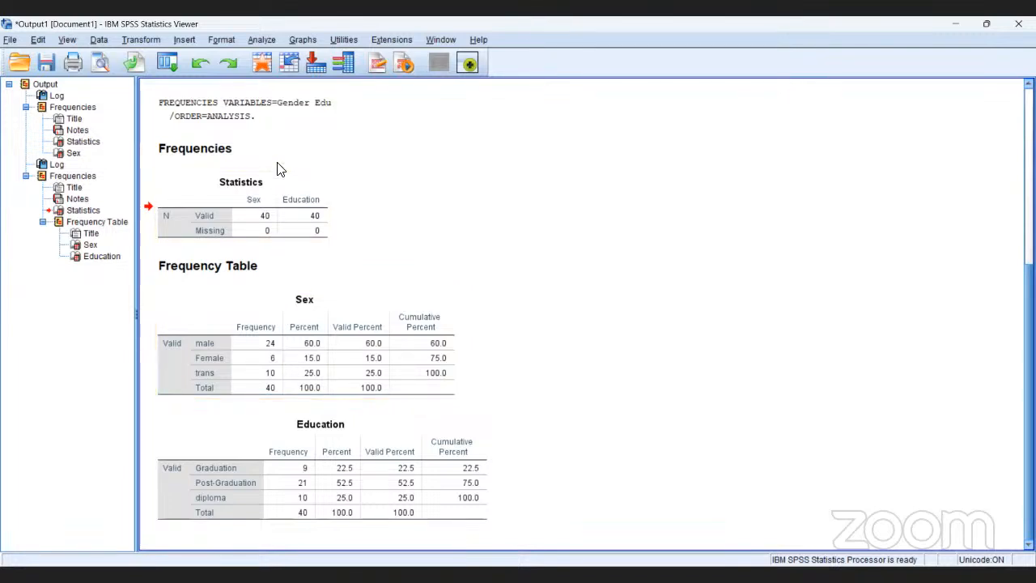
click(269, 39)
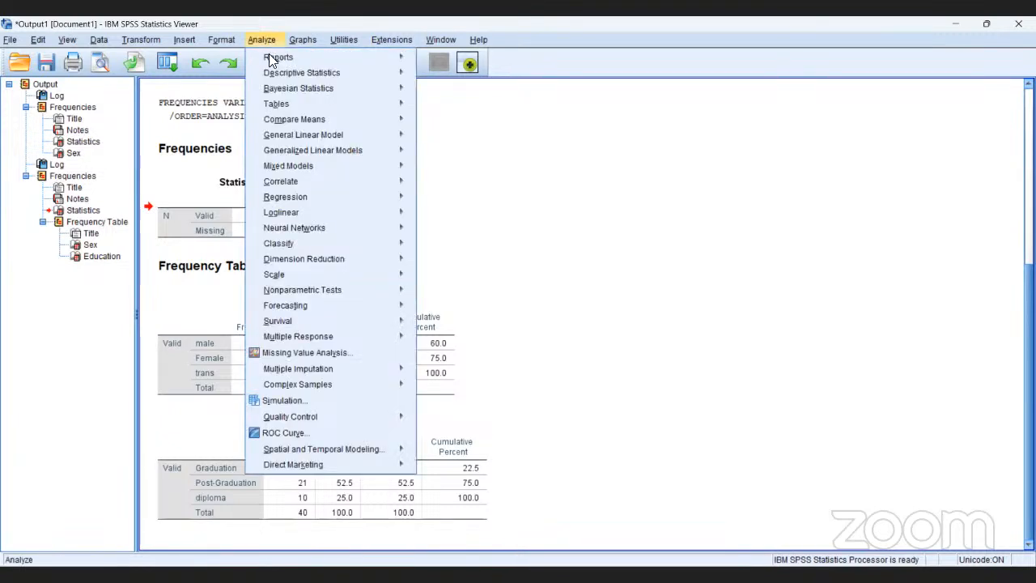
mouse_move(268, 73)
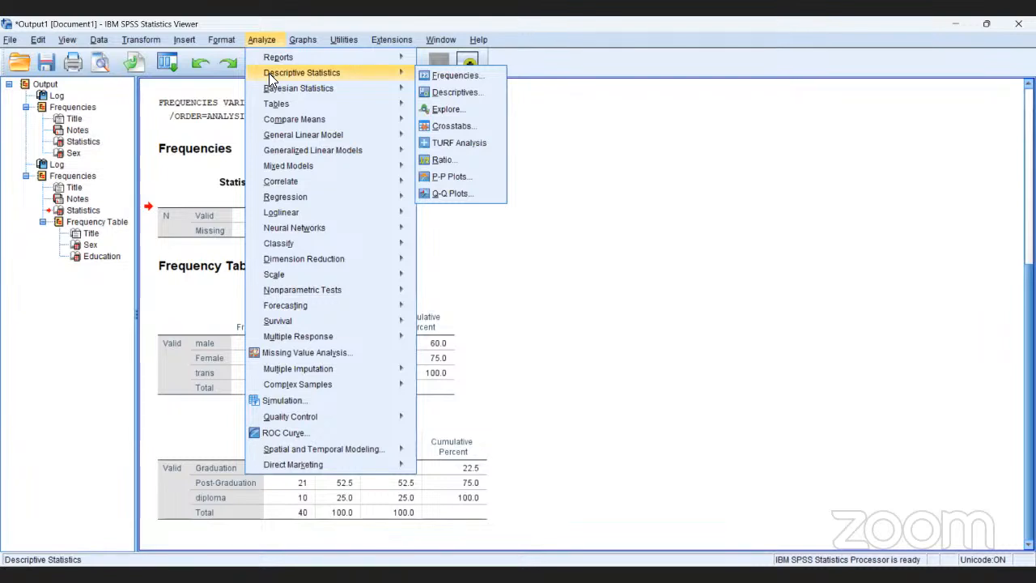
mouse_move(298, 39)
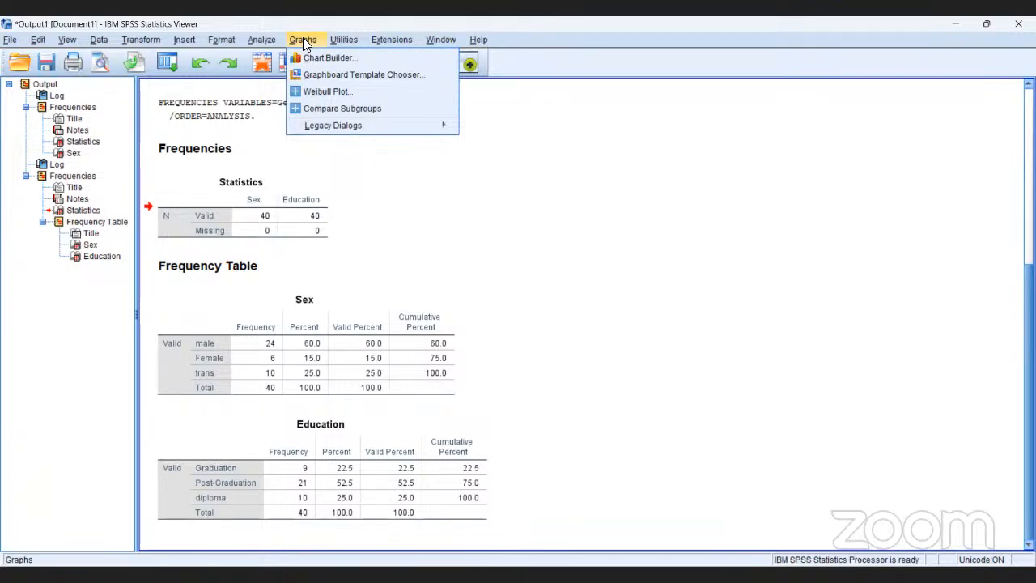
mouse_move(350, 125)
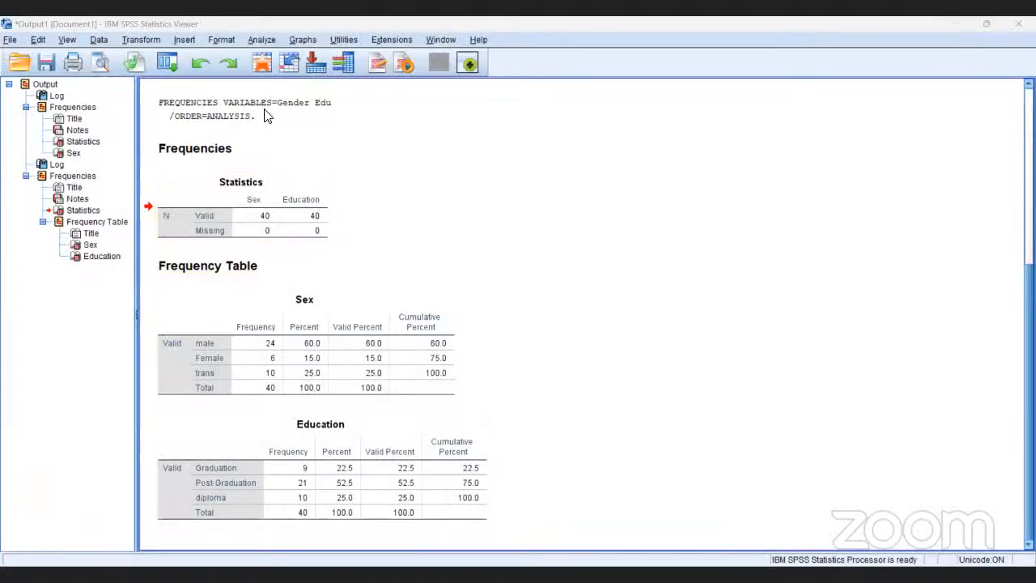
click(267, 113)
Start defining a simple legacy boxplot with its data as summaries of separate variables.
click(306, 40)
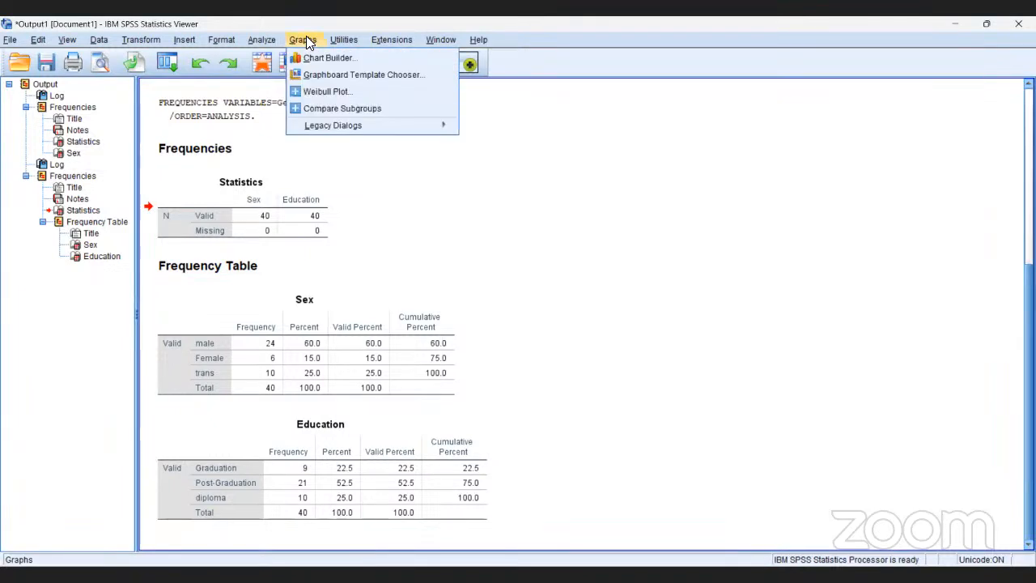
mouse_move(316, 127)
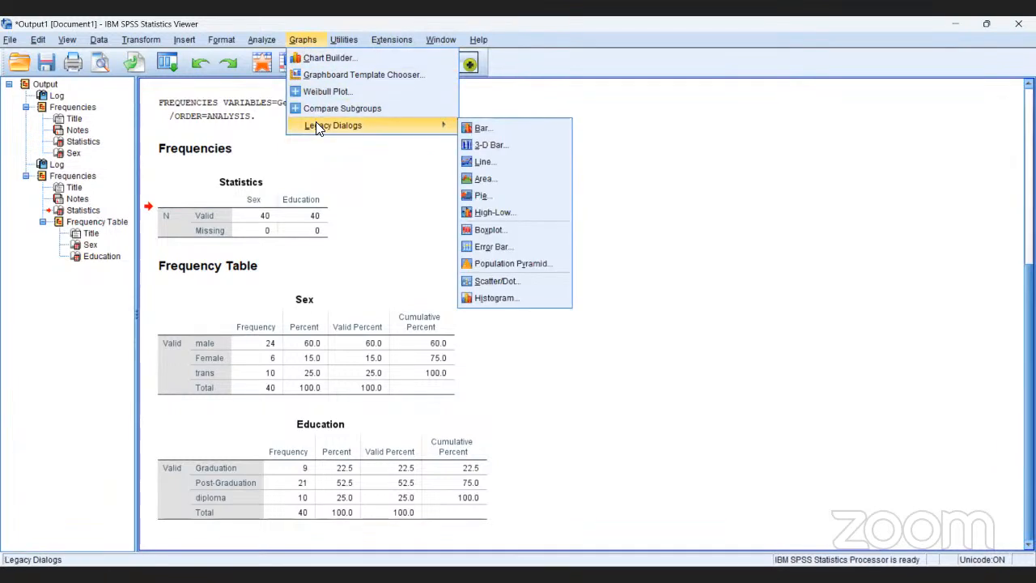
click(478, 230)
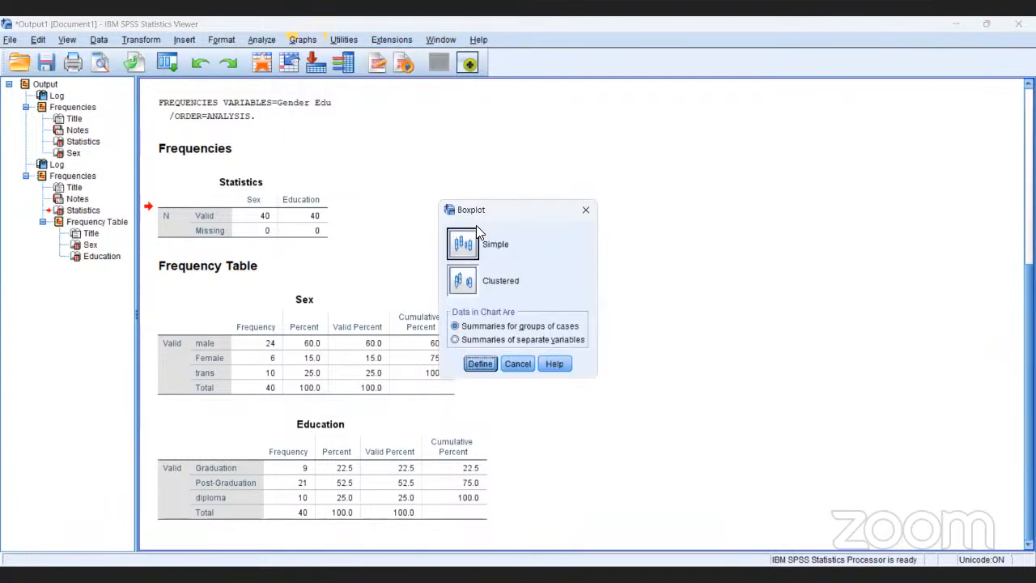
click(454, 339)
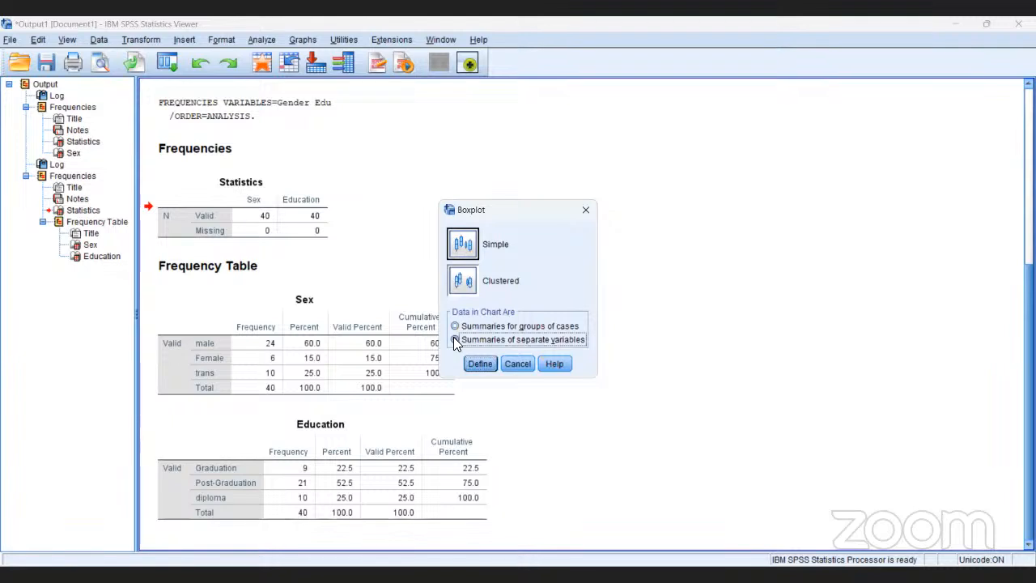
click(463, 245)
click(480, 364)
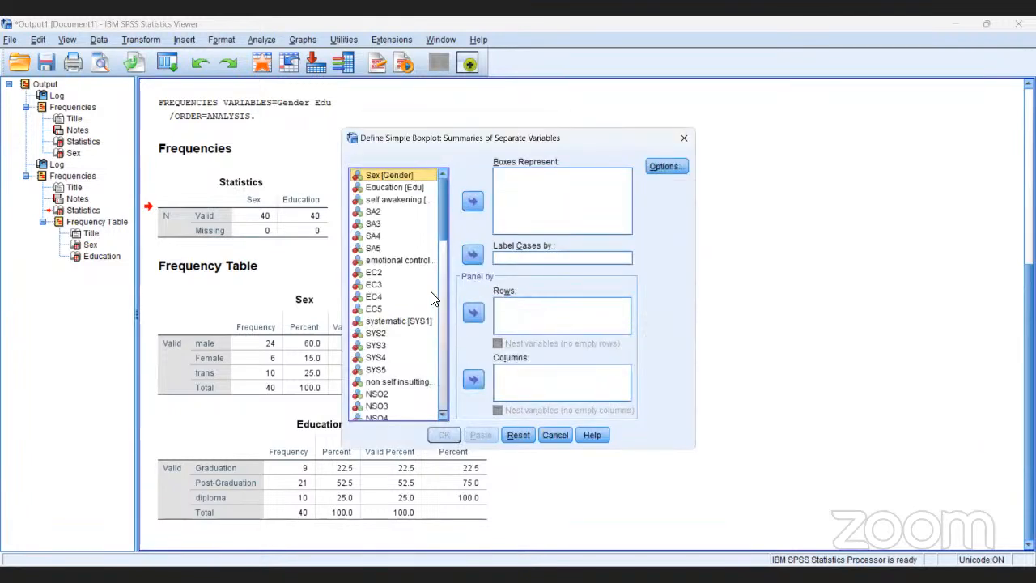
Make the boxes represent TotalSA, generate the simple boxplot and show the chart in the output.
click(443, 416)
click(443, 417)
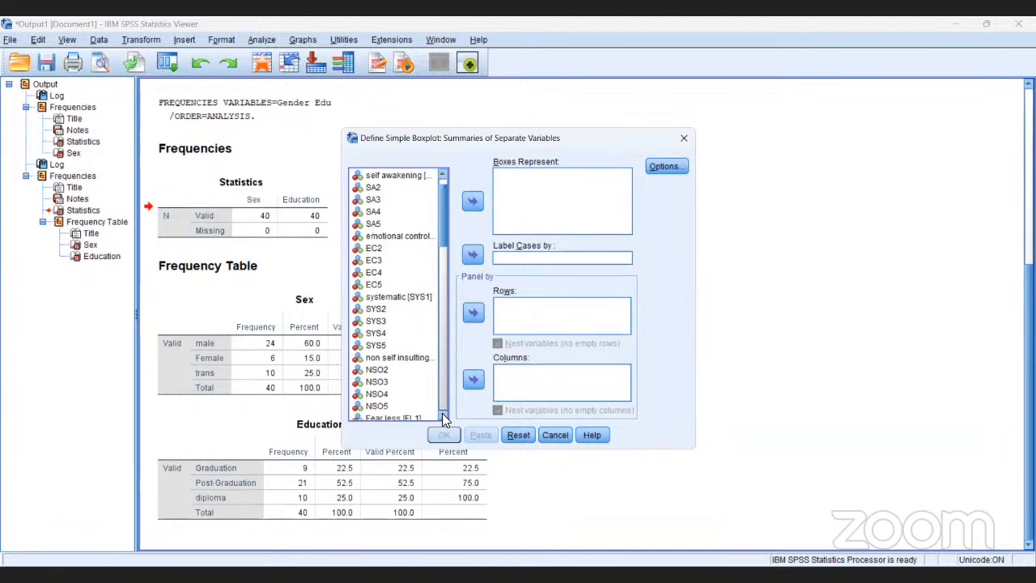
click(443, 417)
click(442, 417)
click(442, 417)
click(442, 416)
click(442, 416)
click(443, 416)
drag(443, 415, 442, 416)
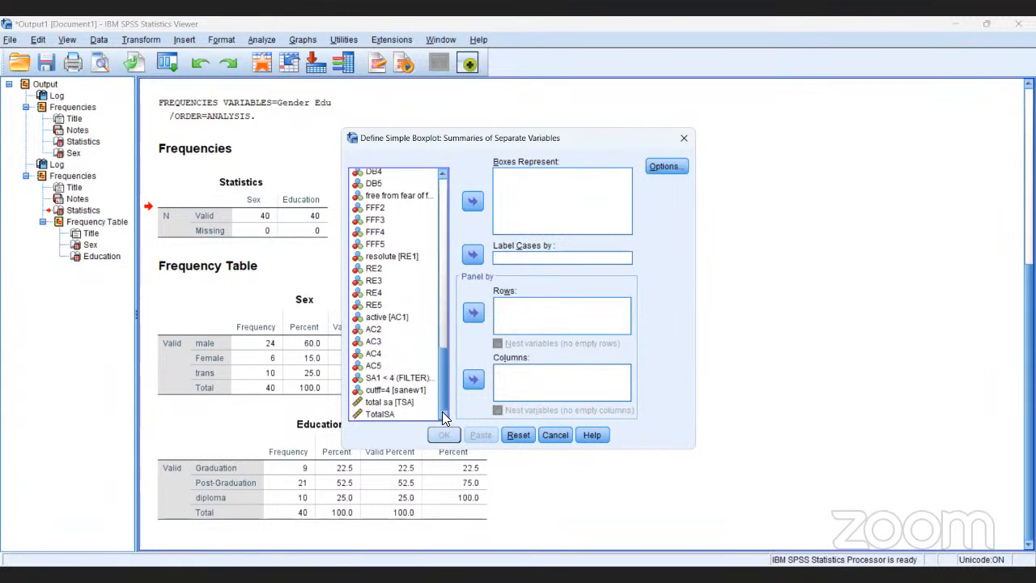
click(393, 415)
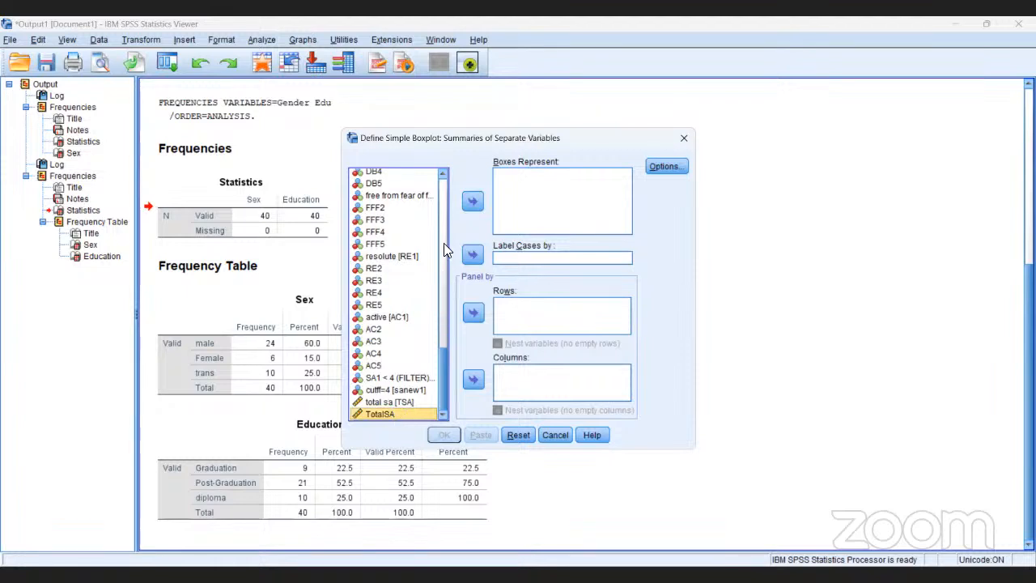
click(473, 202)
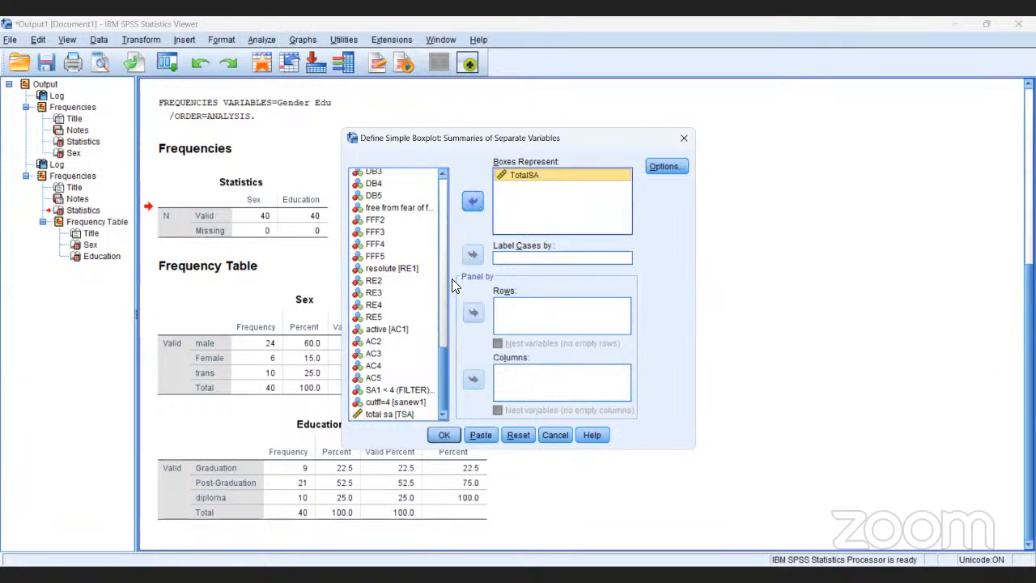
click(441, 433)
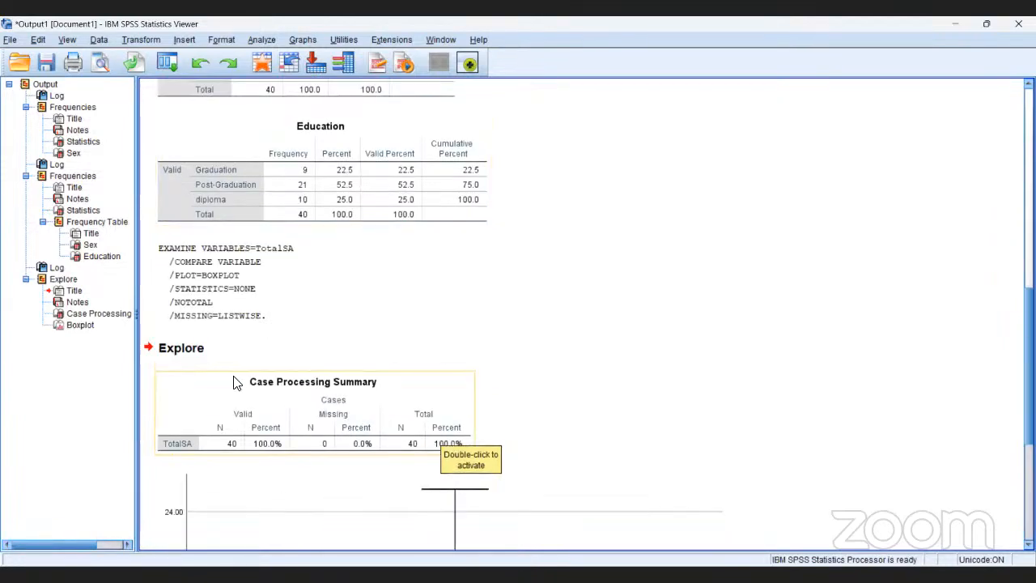
click(86, 326)
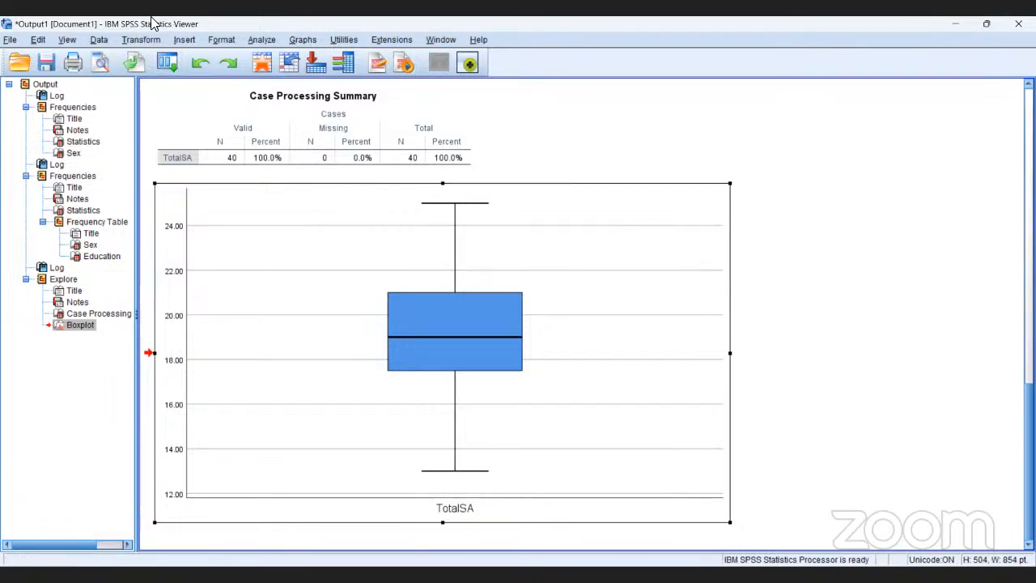
click(303, 40)
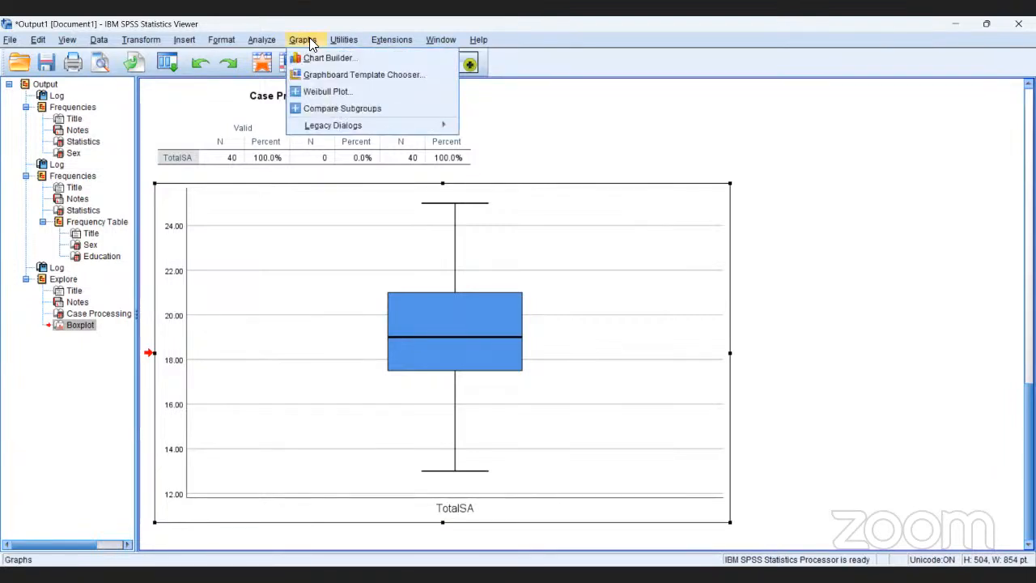
mouse_move(325, 123)
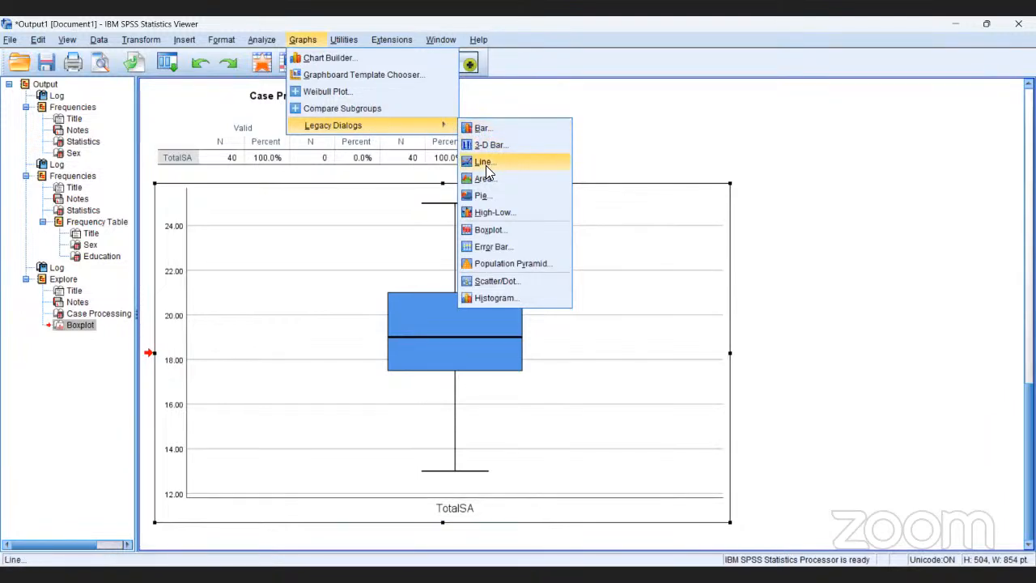
click(489, 230)
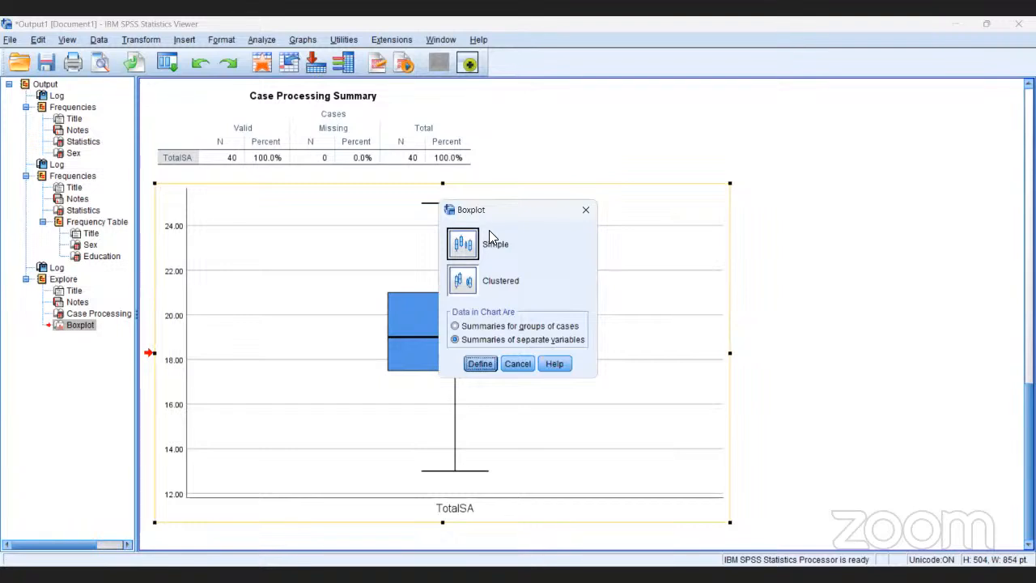
click(465, 280)
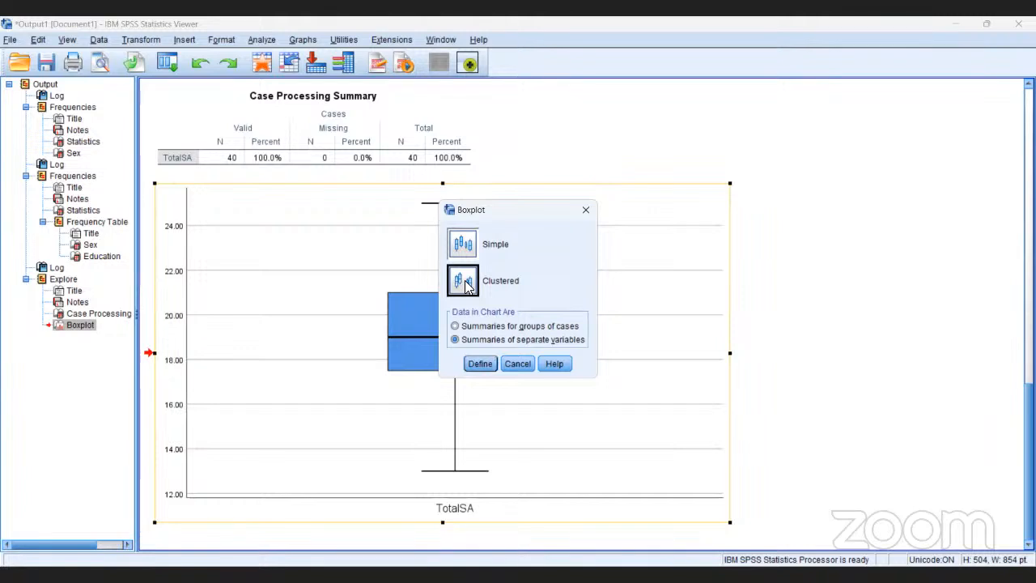
click(477, 363)
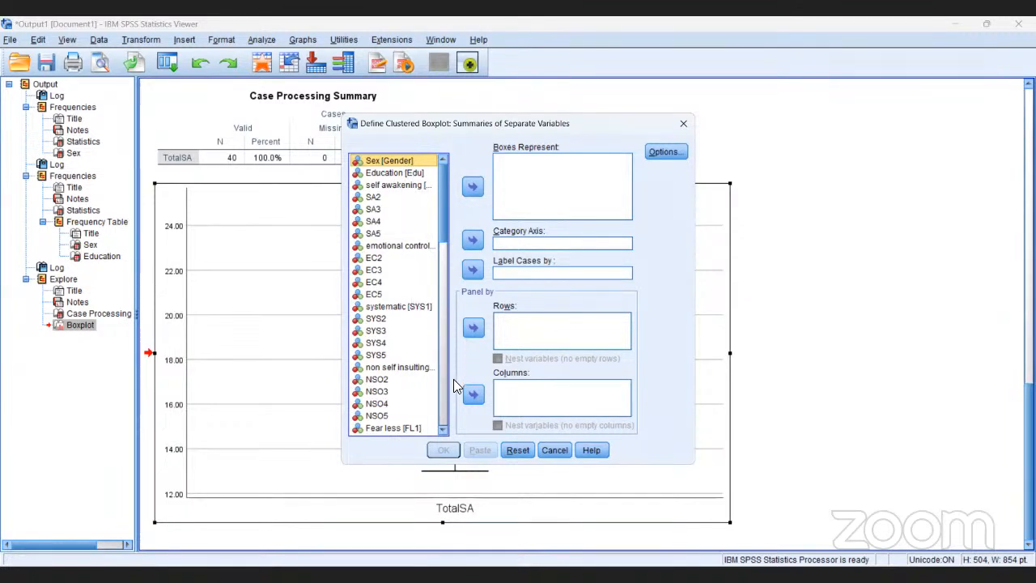
click(442, 424)
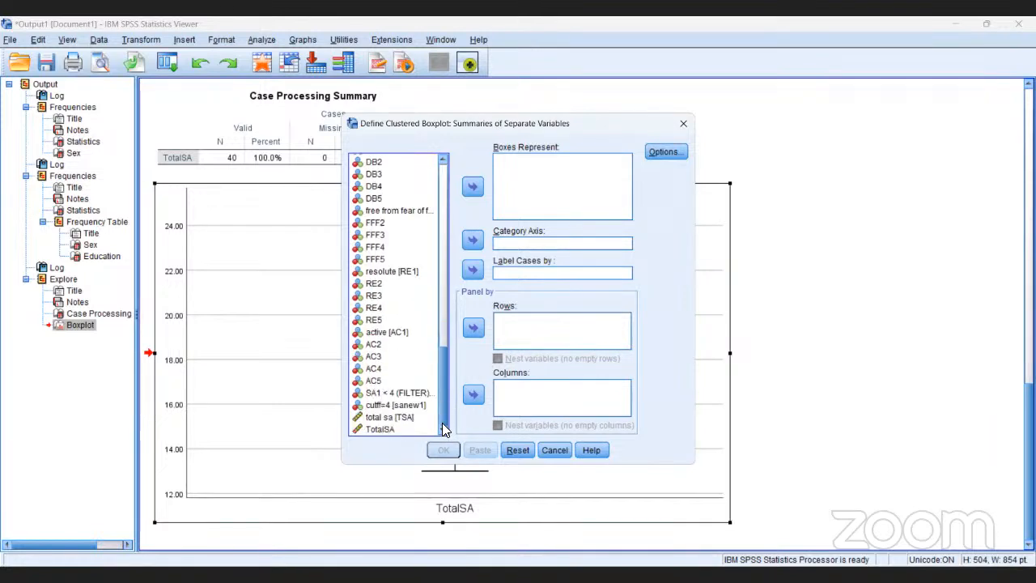
click(393, 429)
click(471, 188)
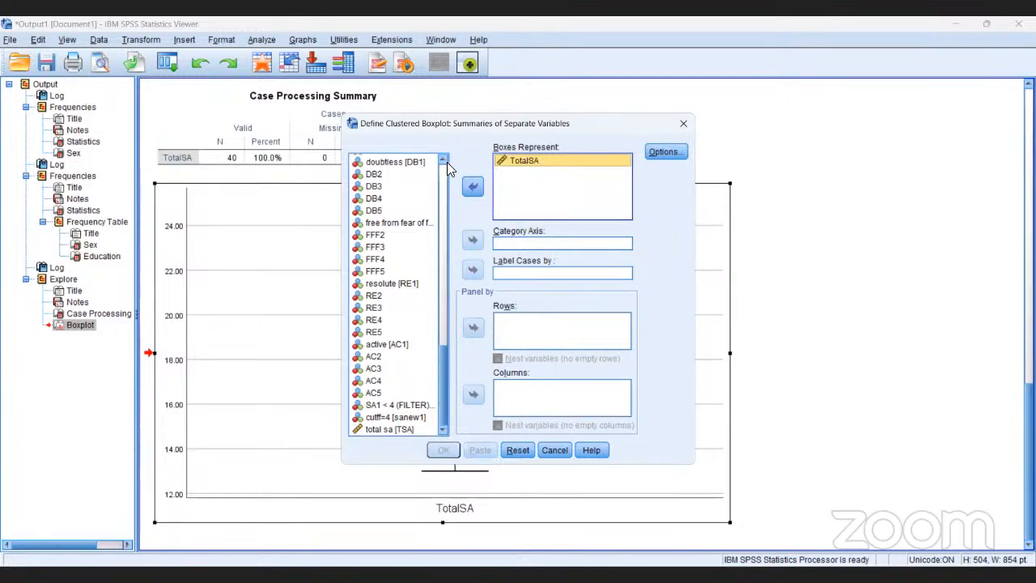
click(442, 159)
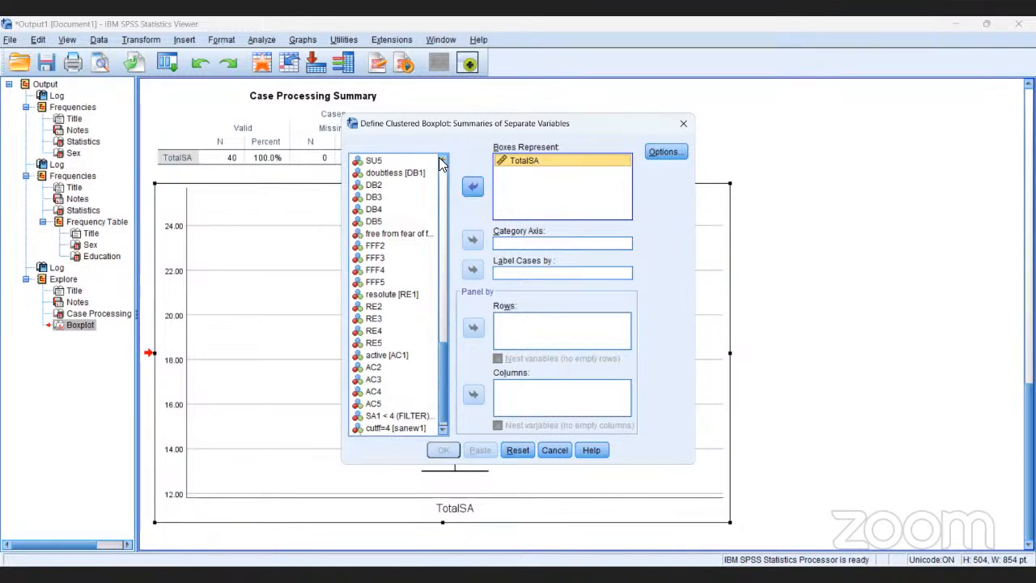
scroll(441, 163, up, 6)
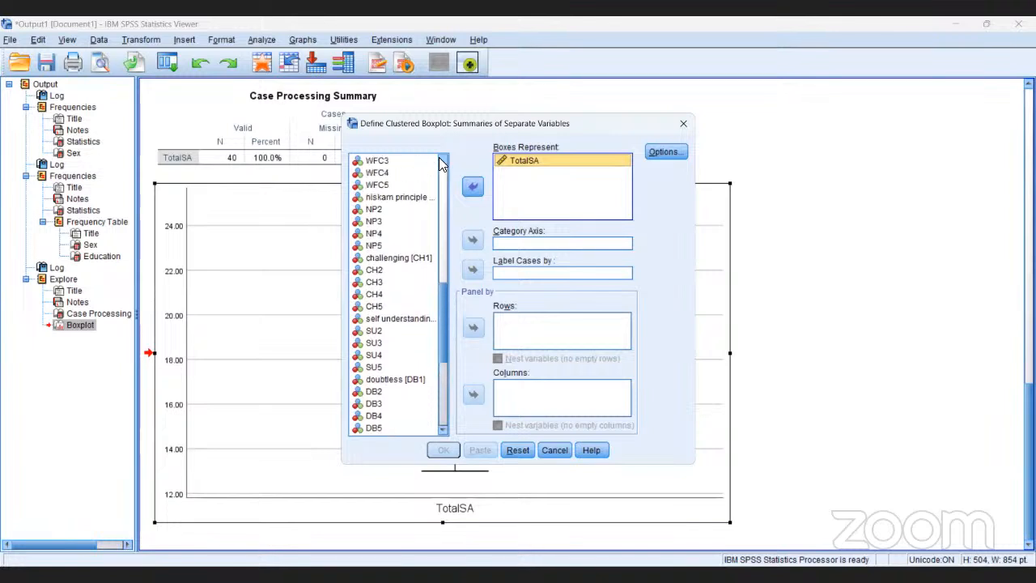
scroll(441, 163, up, 10)
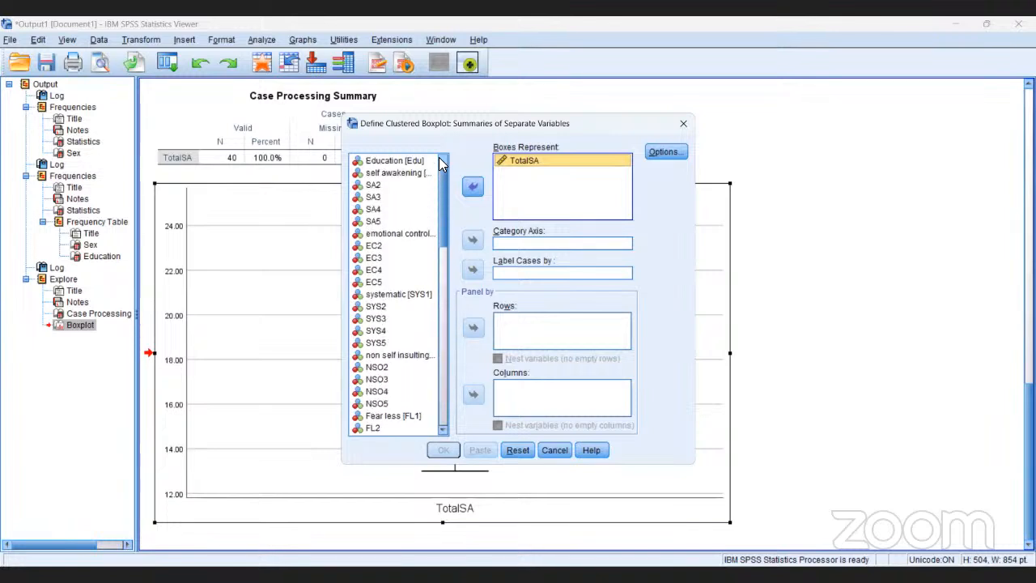
scroll(438, 158, up, 1)
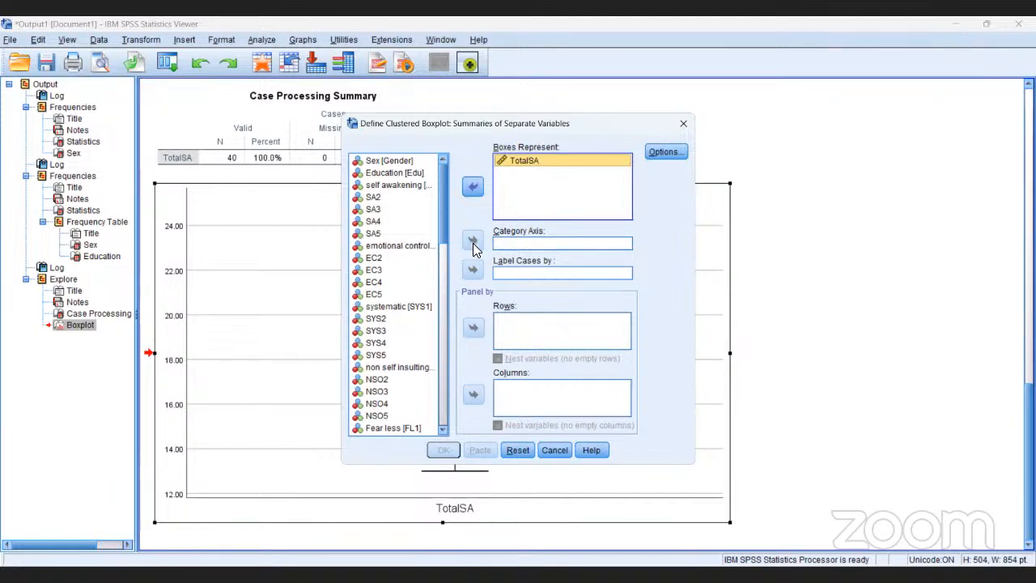
click(405, 160)
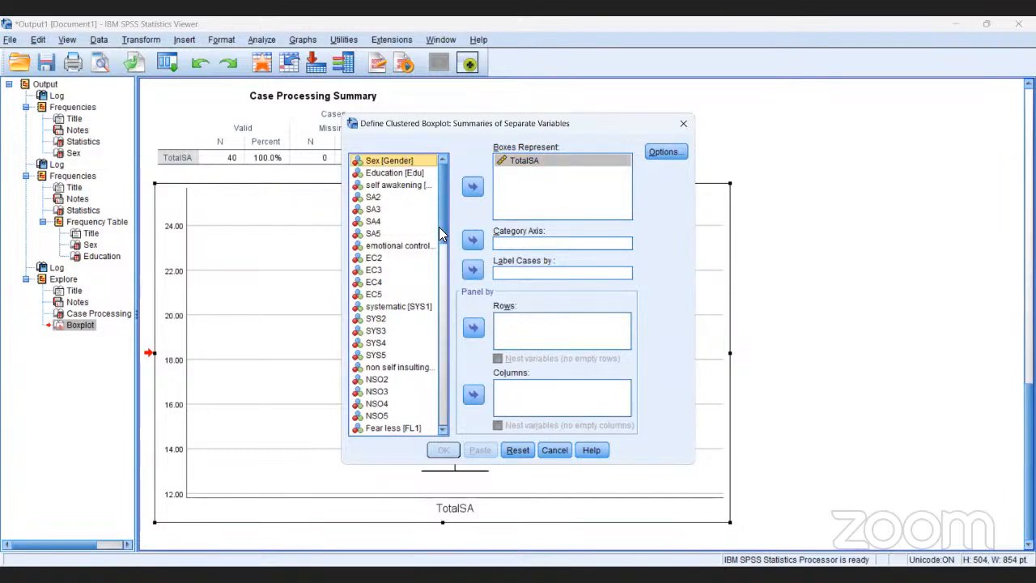
click(474, 239)
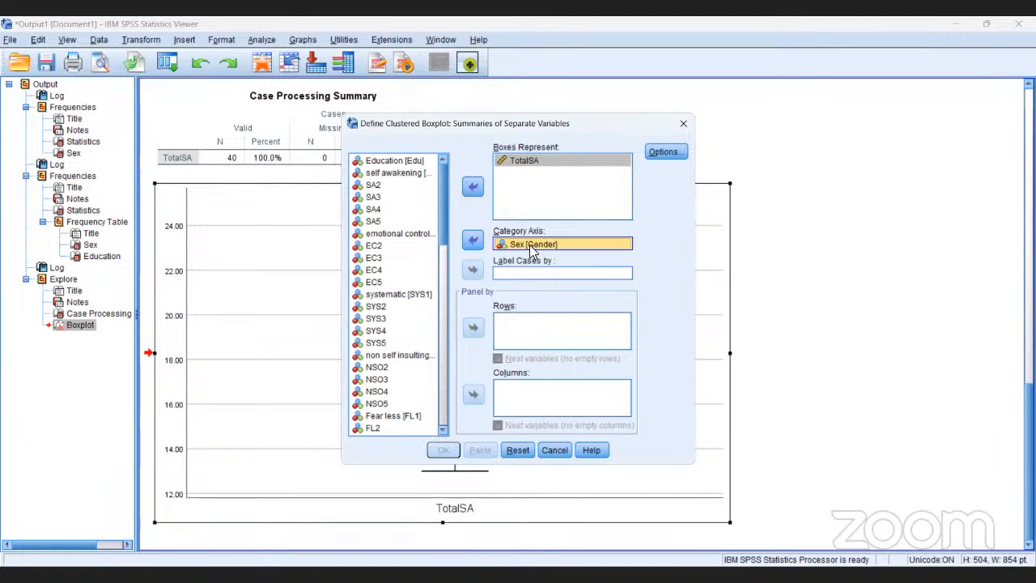
click(474, 240)
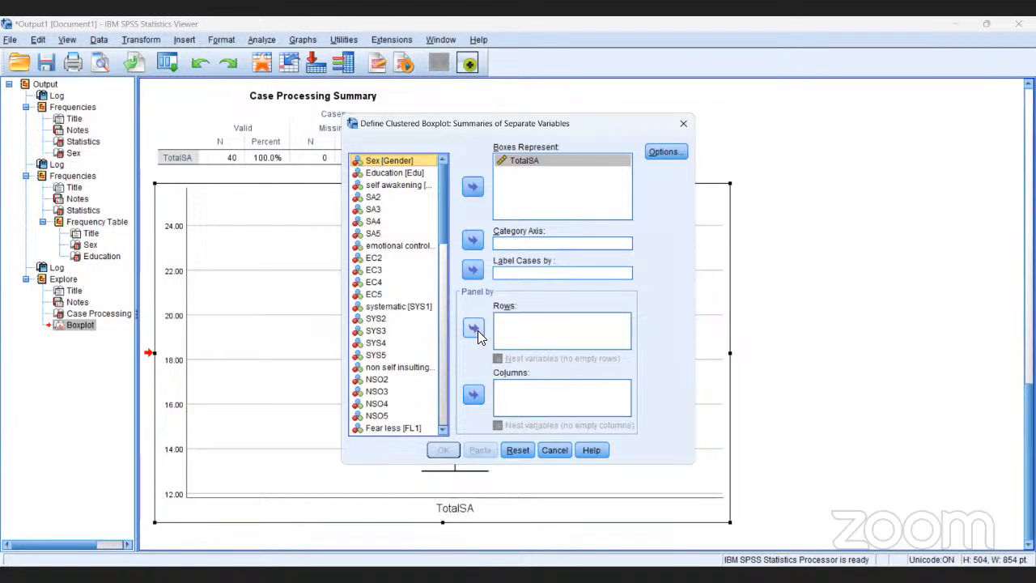
click(474, 328)
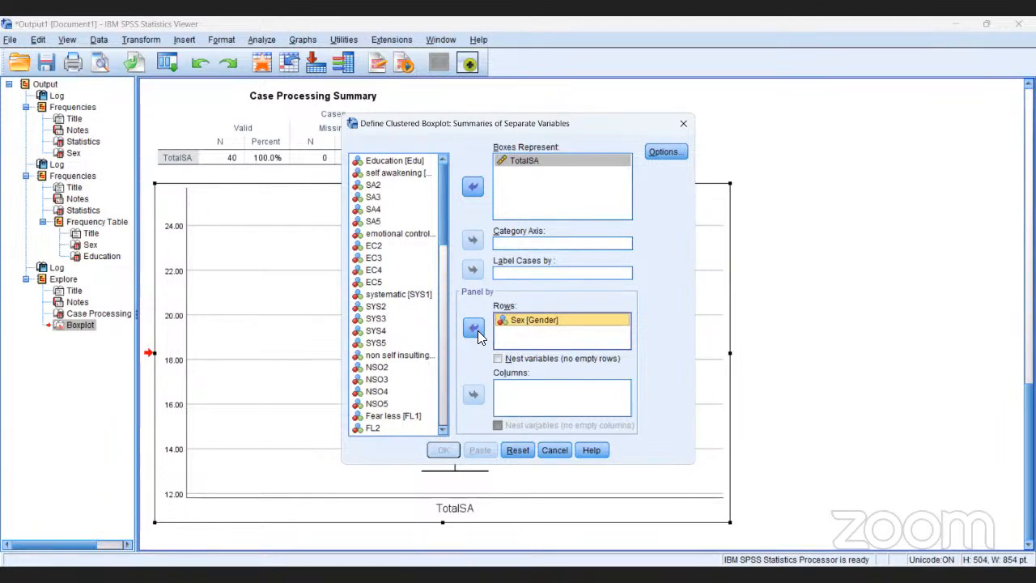
click(474, 328)
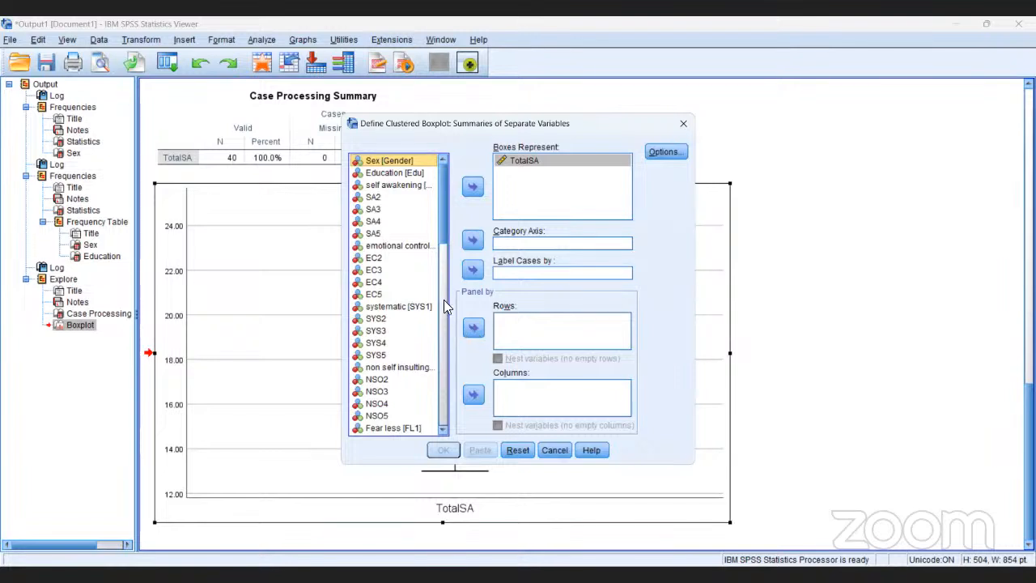
click(385, 187)
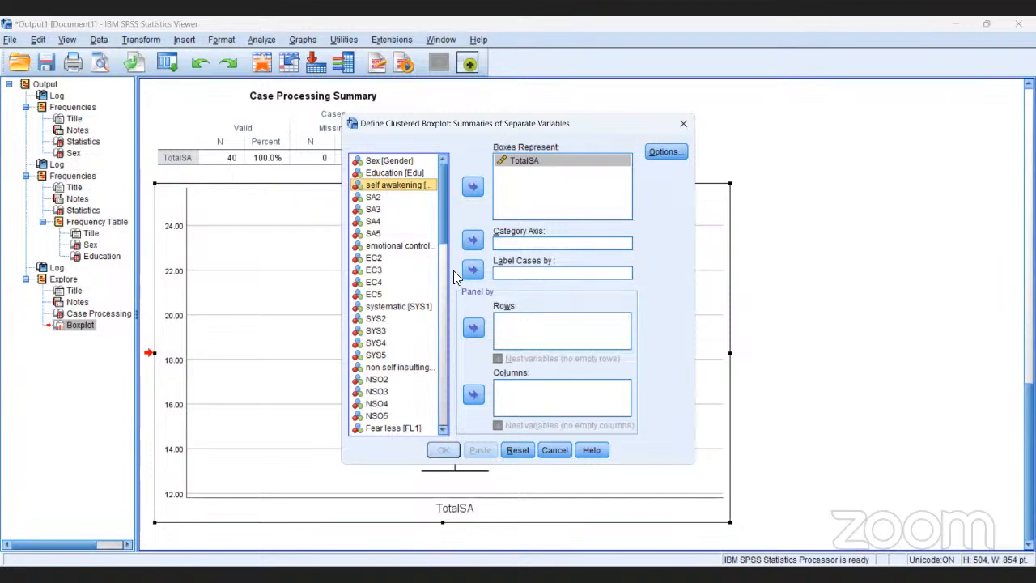
click(555, 449)
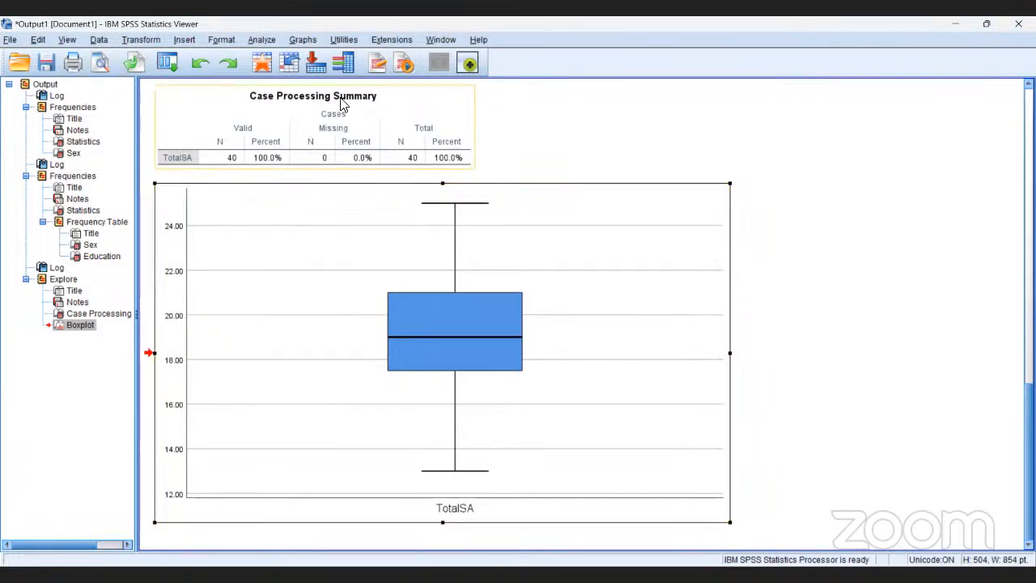
Reopen the simple boxplot definition for summaries of separate variables, switching the chart type from Clustered back to Simple.
click(308, 37)
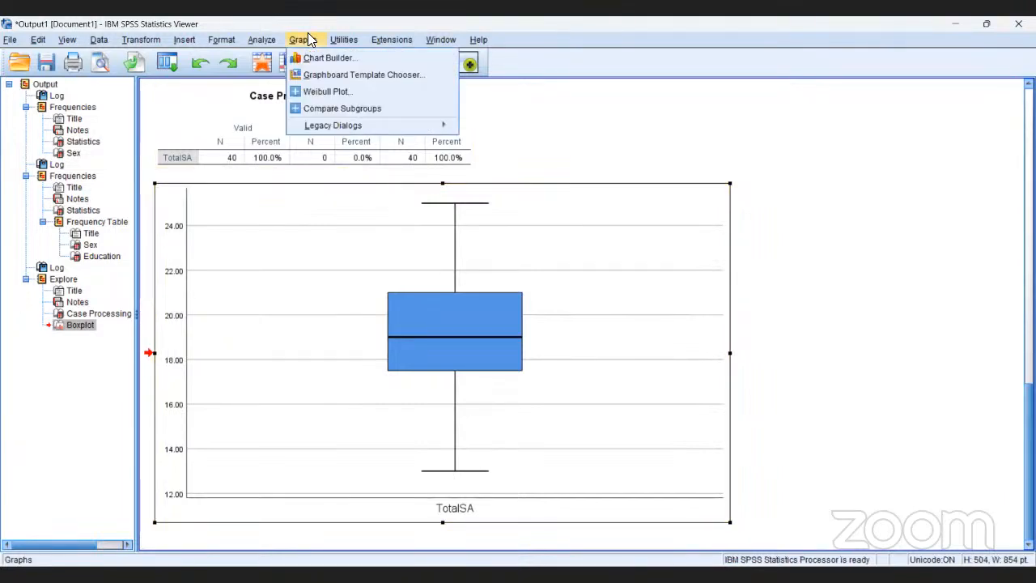
mouse_move(352, 126)
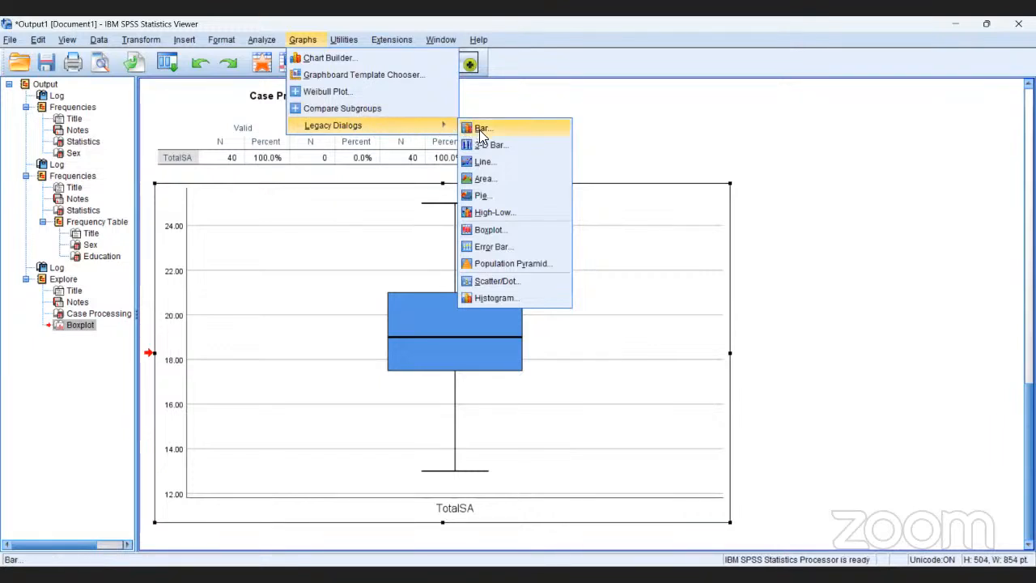
click(499, 230)
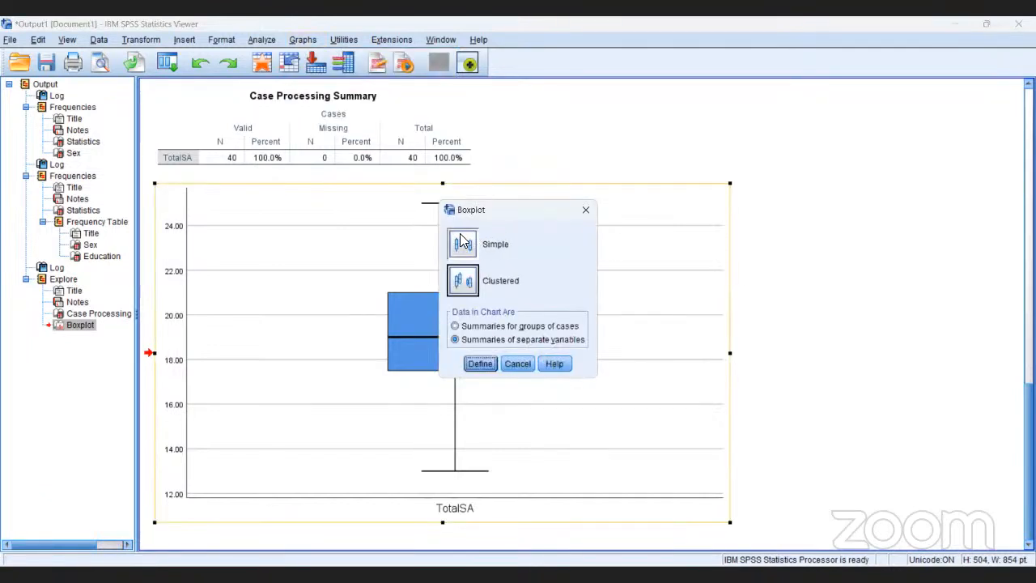
click(464, 240)
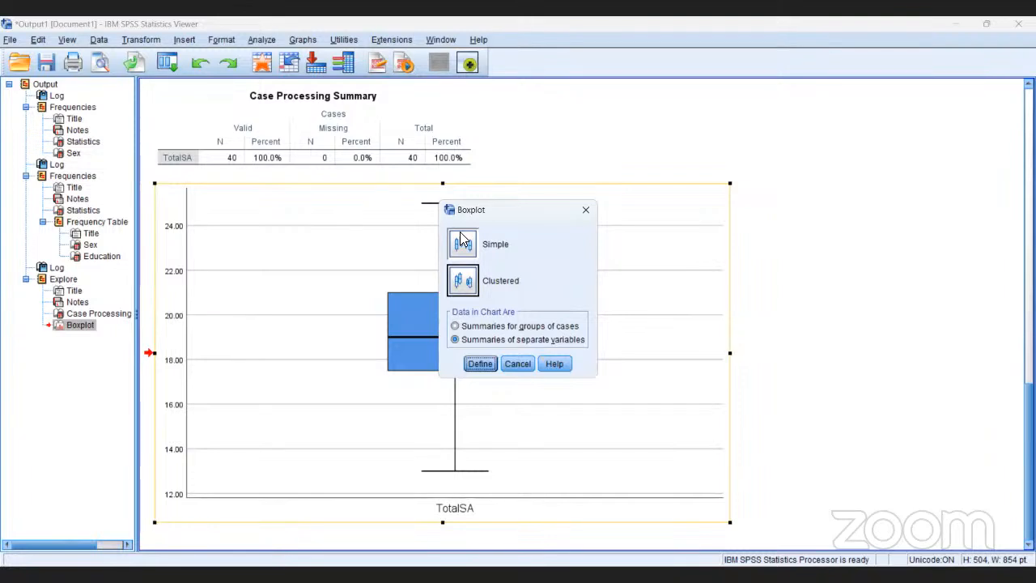
click(461, 235)
click(478, 363)
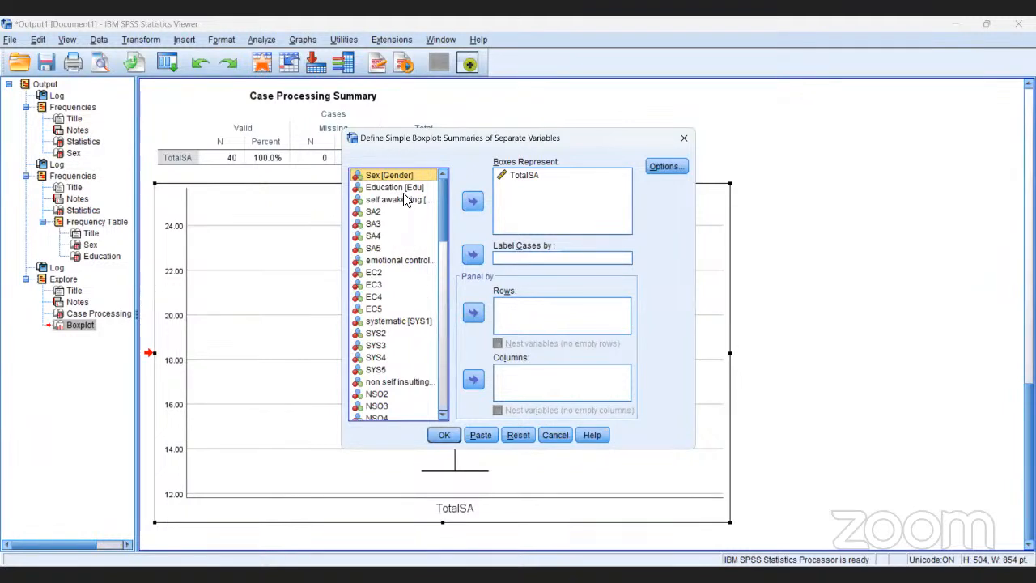
Add self awakening [SA1] and SA2 to SA5 to the boxes alongside TotalSA, generate the boxplot and show the chart in the output.
click(404, 199)
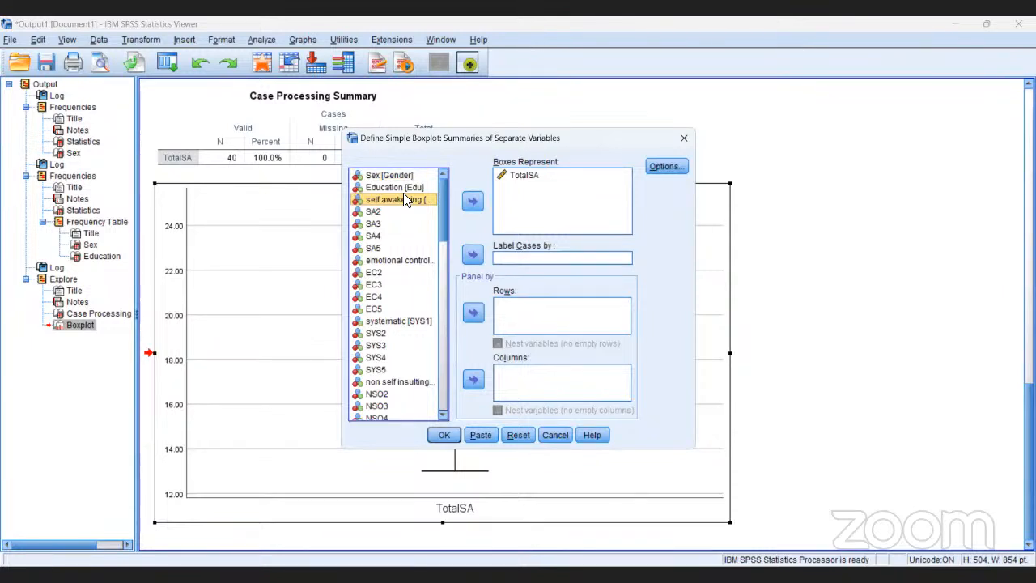
key(shift+Down)
key(shift+Down)
key(shift+Down)
key(shift+Down)
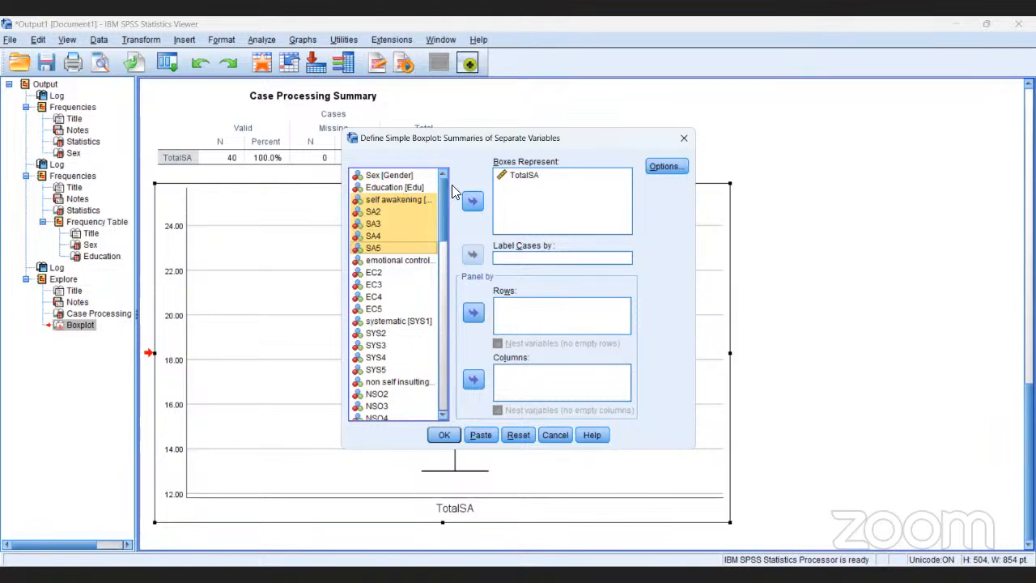
click(474, 201)
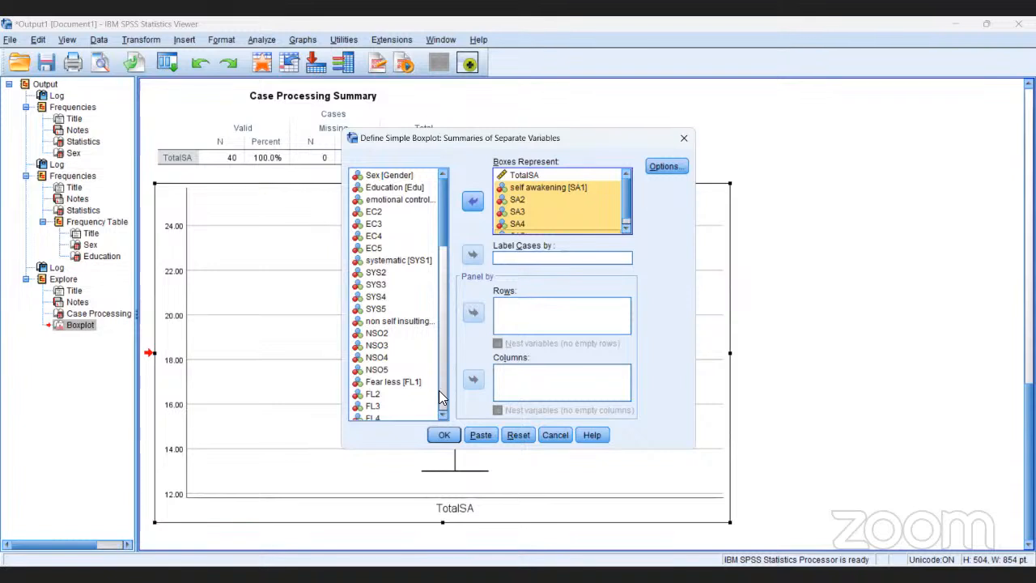
click(444, 435)
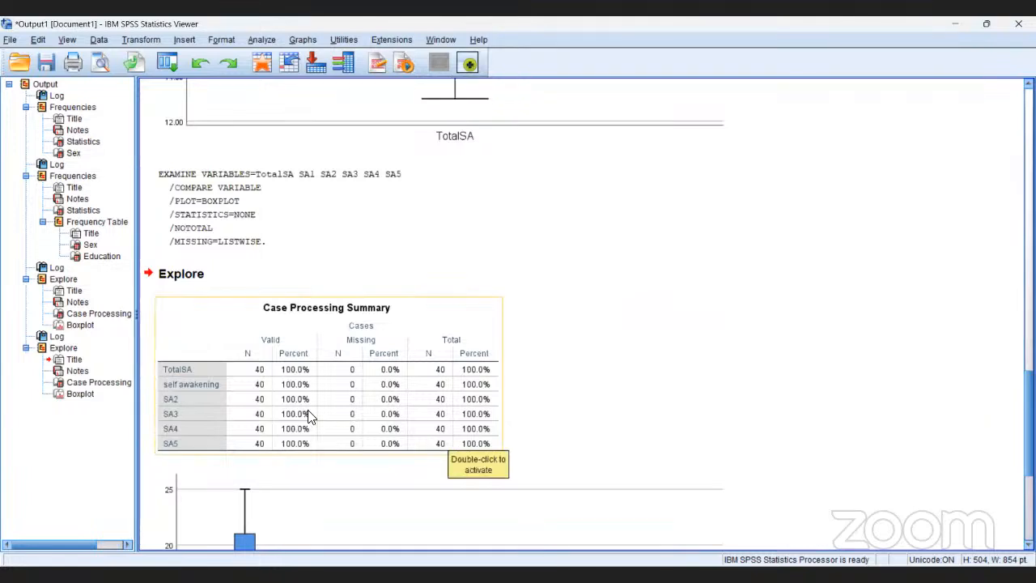
click(79, 395)
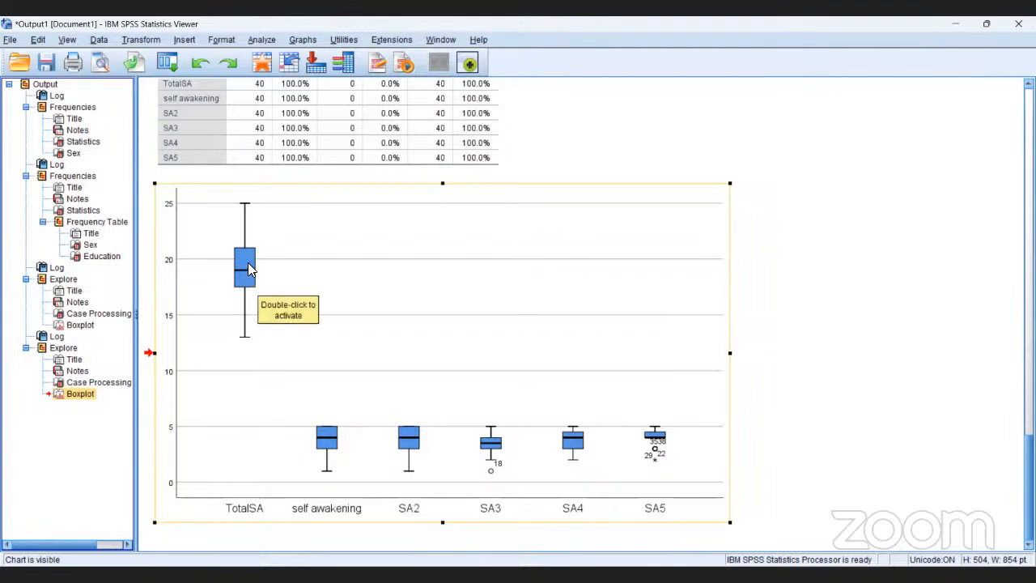
click(253, 113)
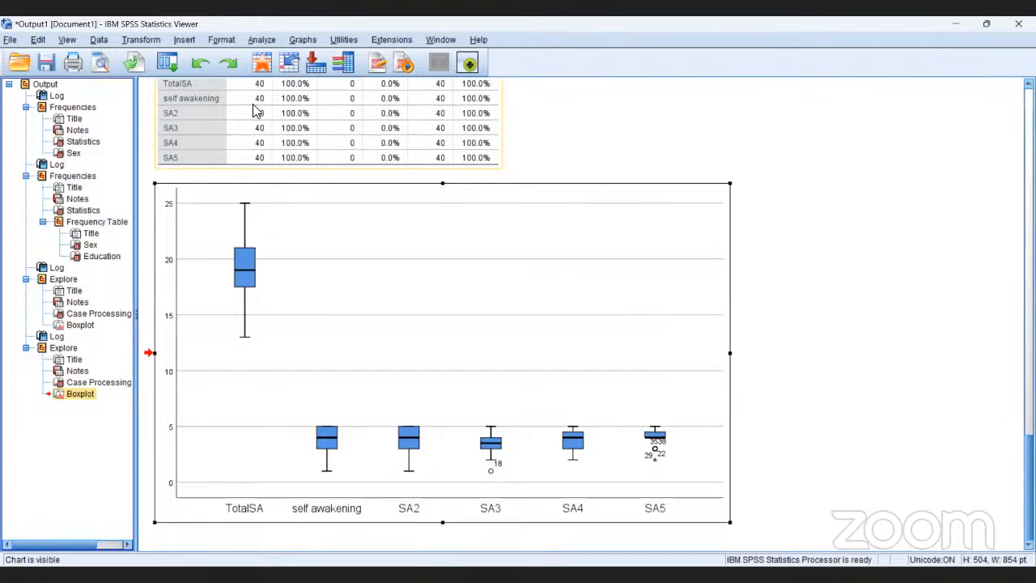
Redefine the simple legacy boxplot without TotalSA, keeping only SA1 to SA5, then generate it and show the new chart.
click(302, 41)
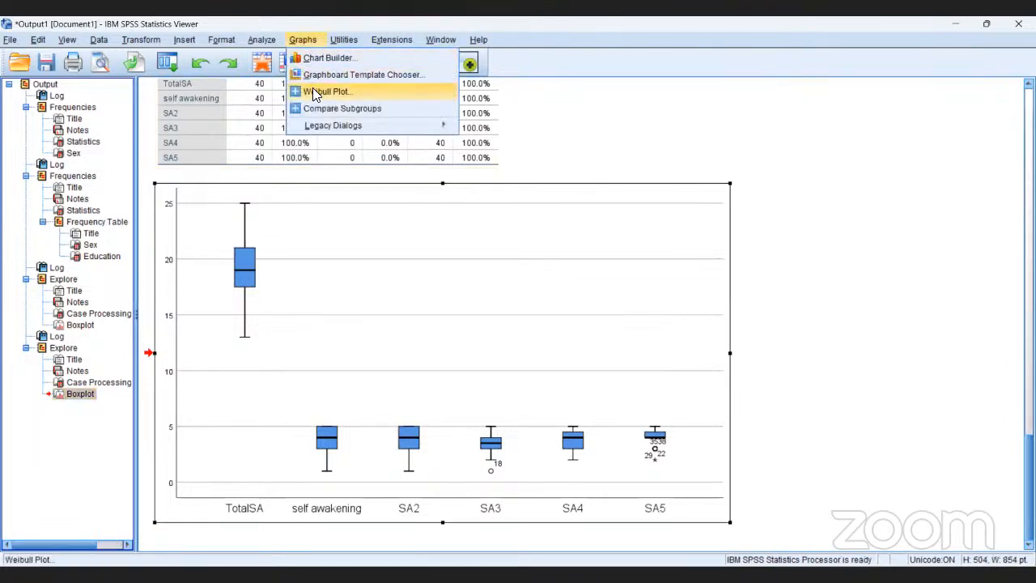
mouse_move(322, 133)
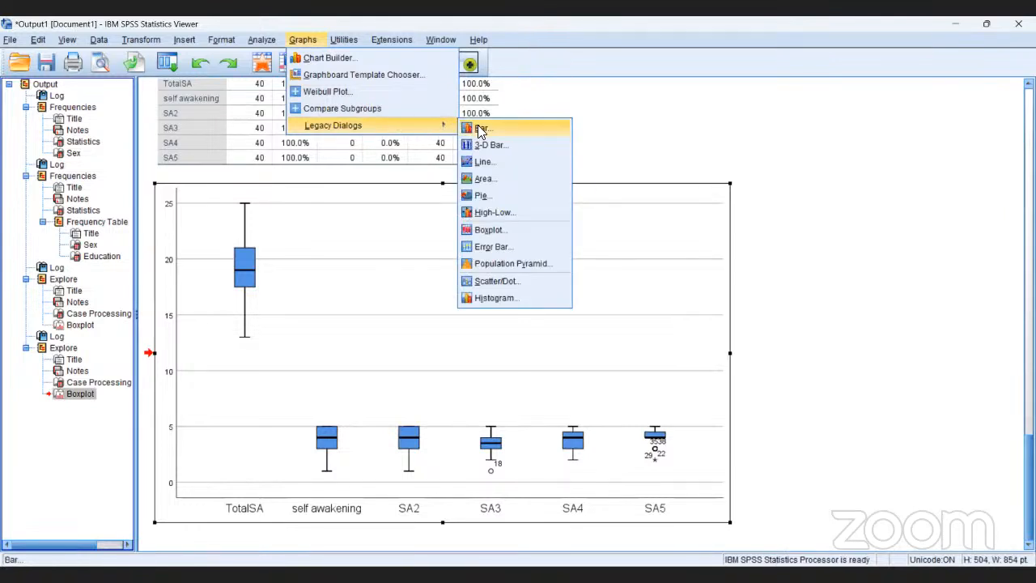
click(485, 232)
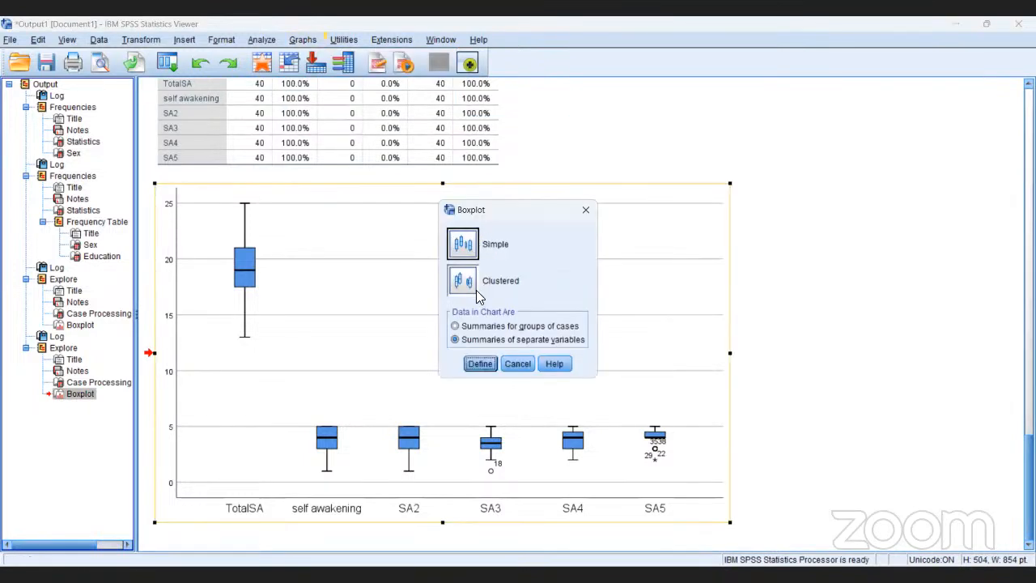
click(480, 364)
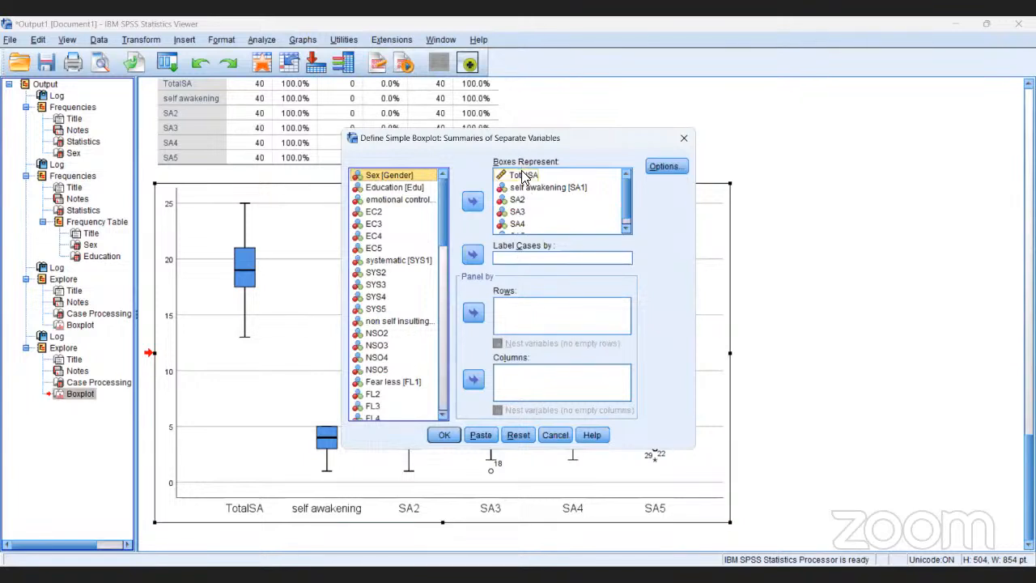
click(524, 176)
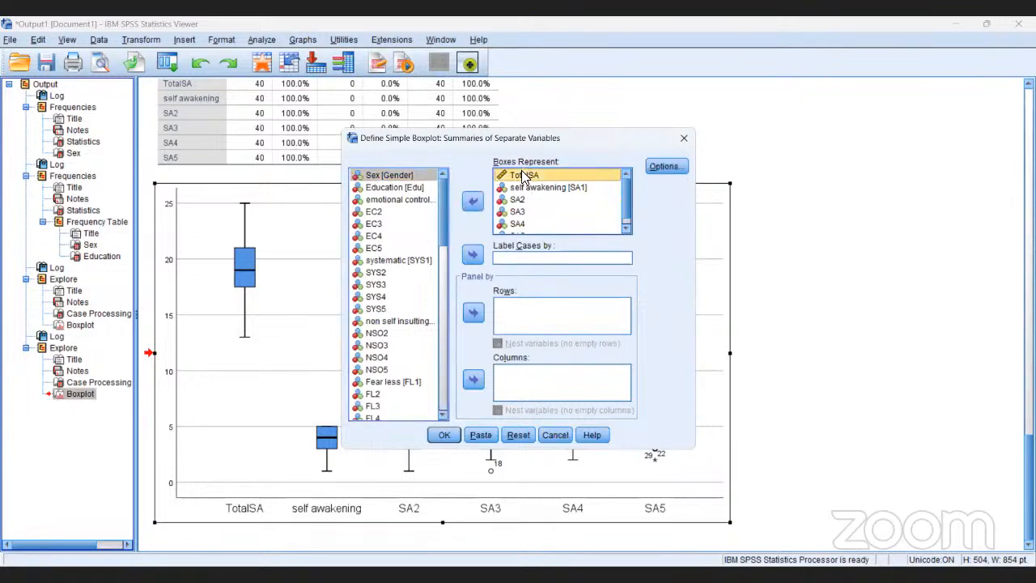
click(472, 203)
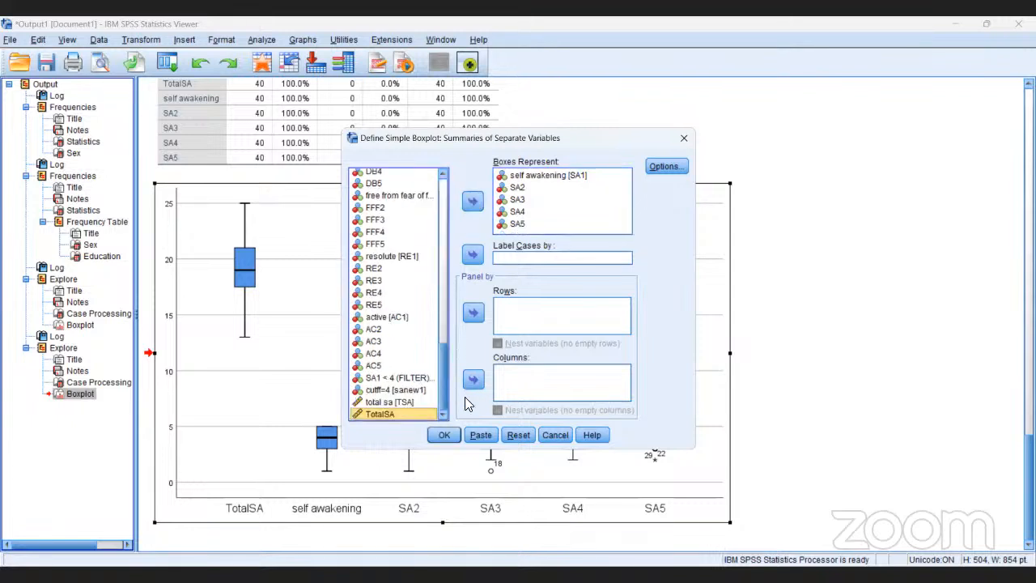
click(445, 435)
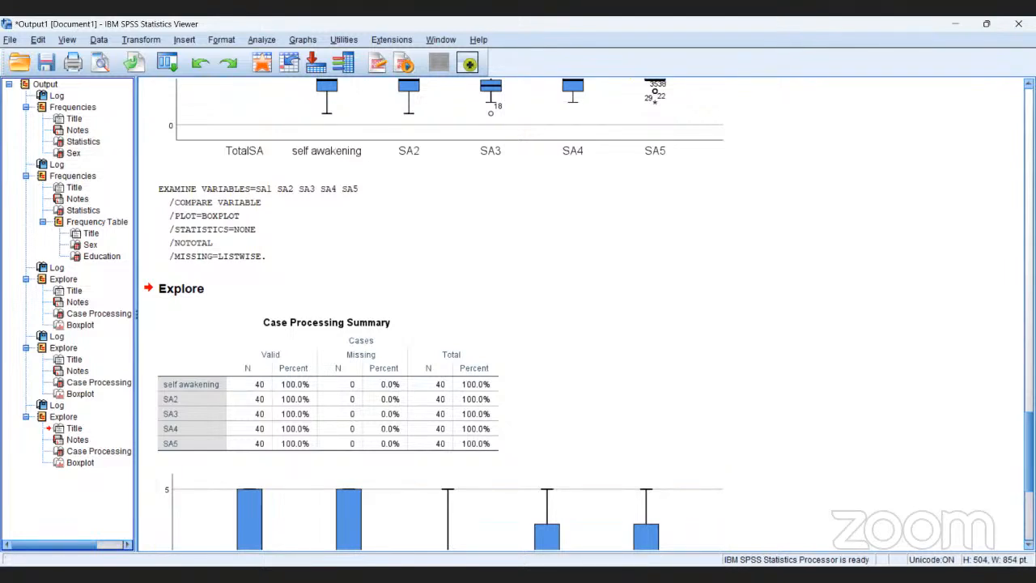
click(87, 466)
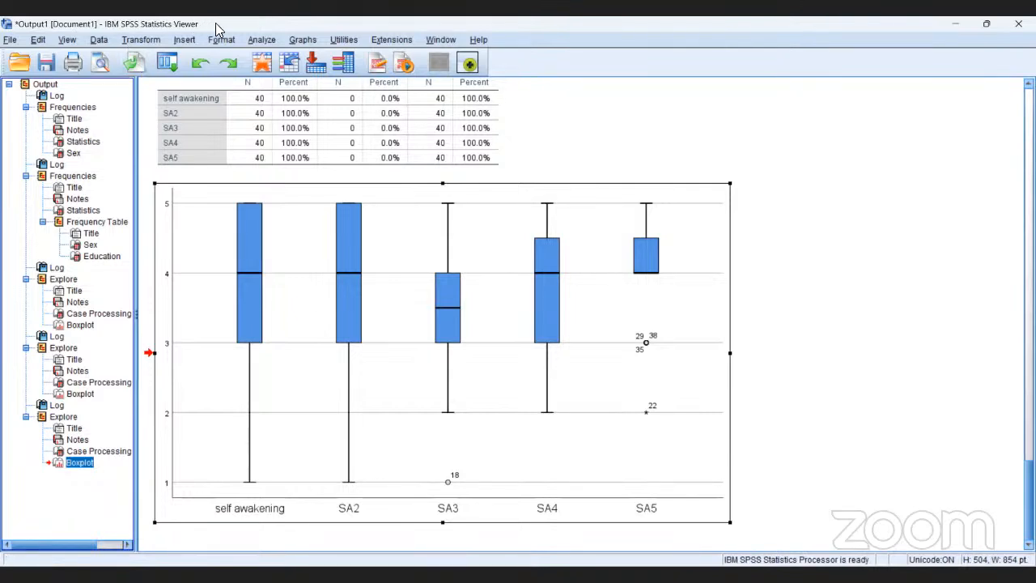
Run a two-tailed Pearson bivariate correlation among self awakening [SA1] and SA2 to SA5, with significant correlations flagged.
click(261, 42)
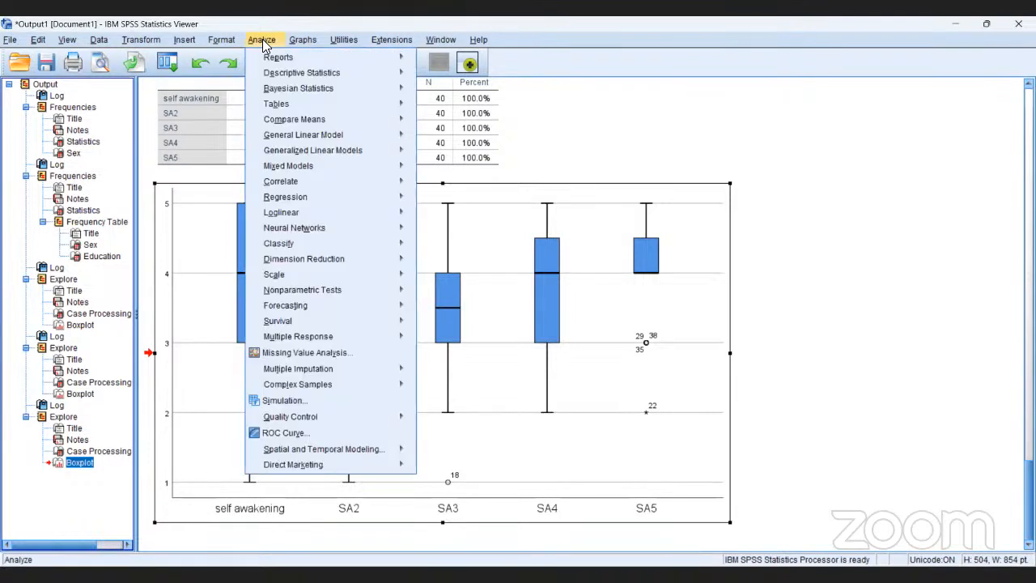
mouse_move(272, 111)
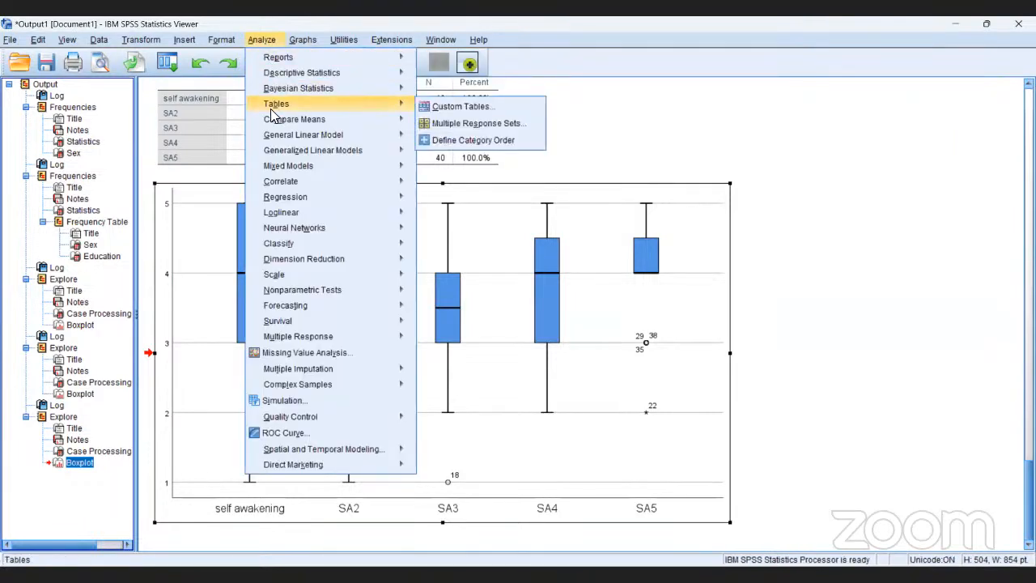
mouse_move(285, 178)
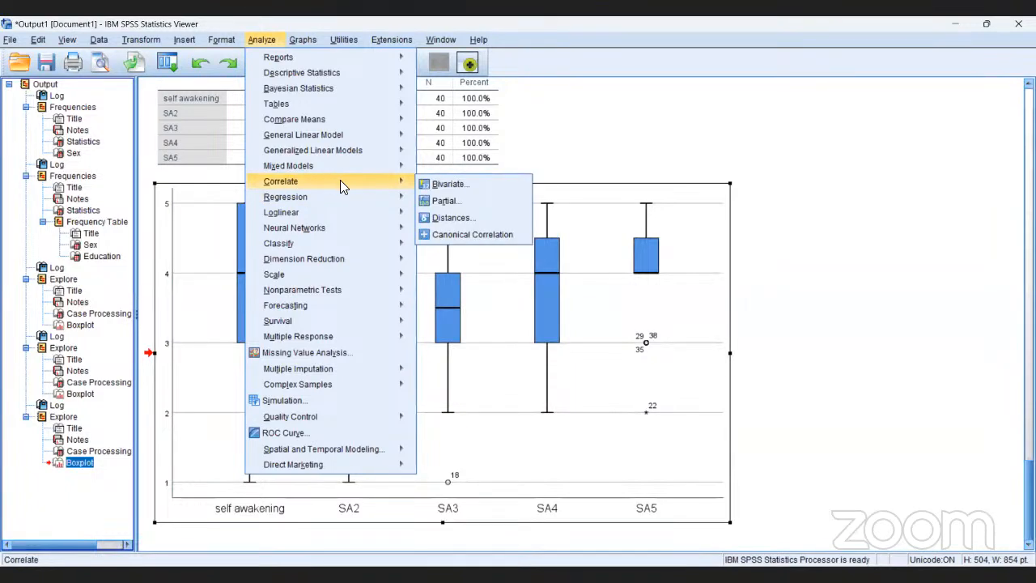
click(434, 191)
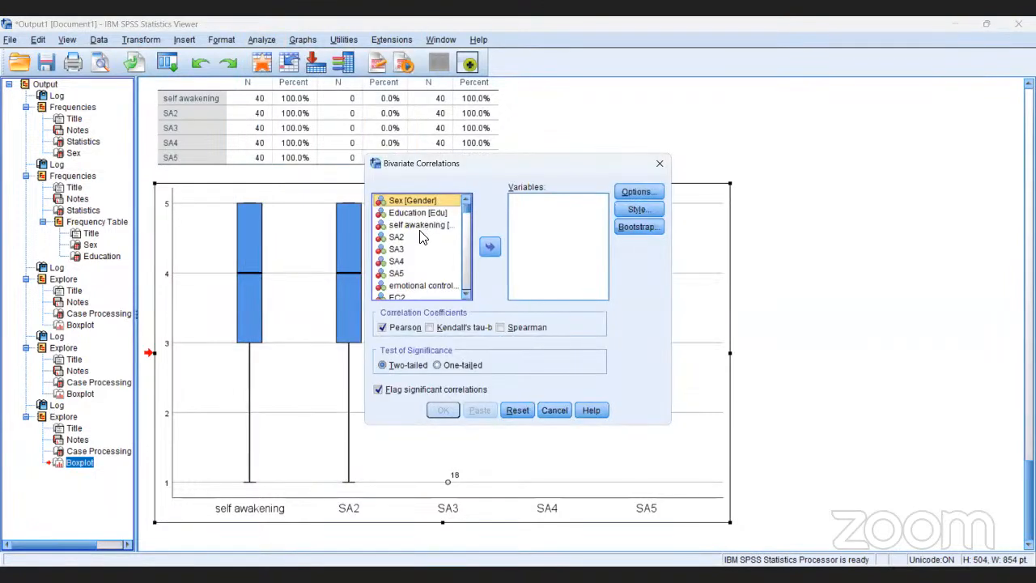
click(415, 226)
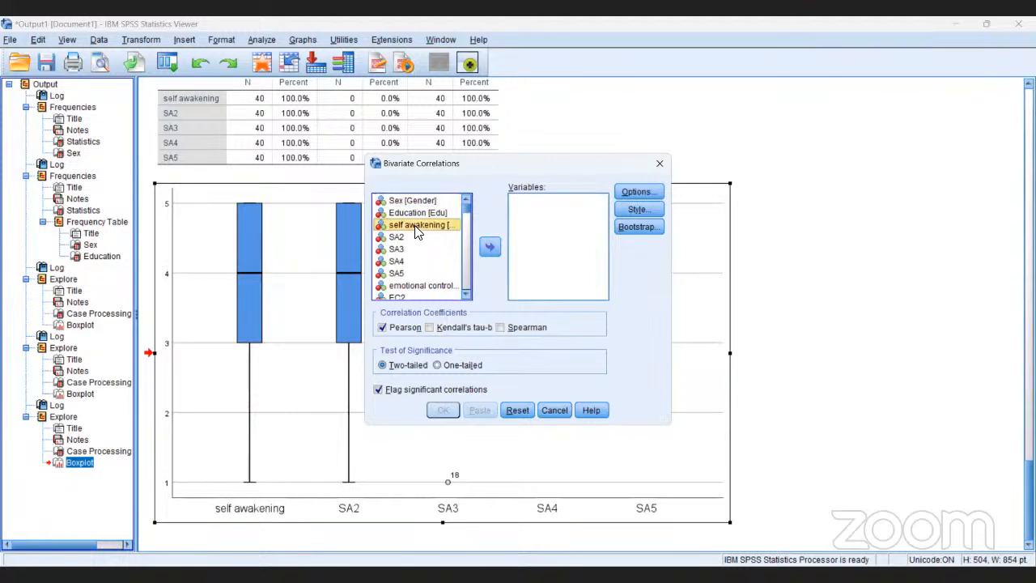
key(shift+Down)
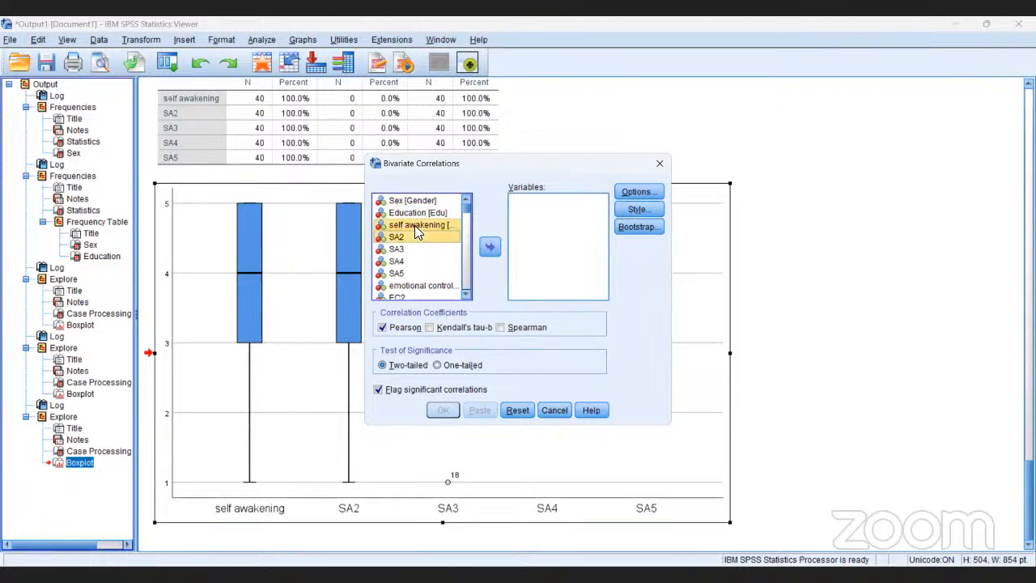
key(shift+Down)
key(shift+Down)
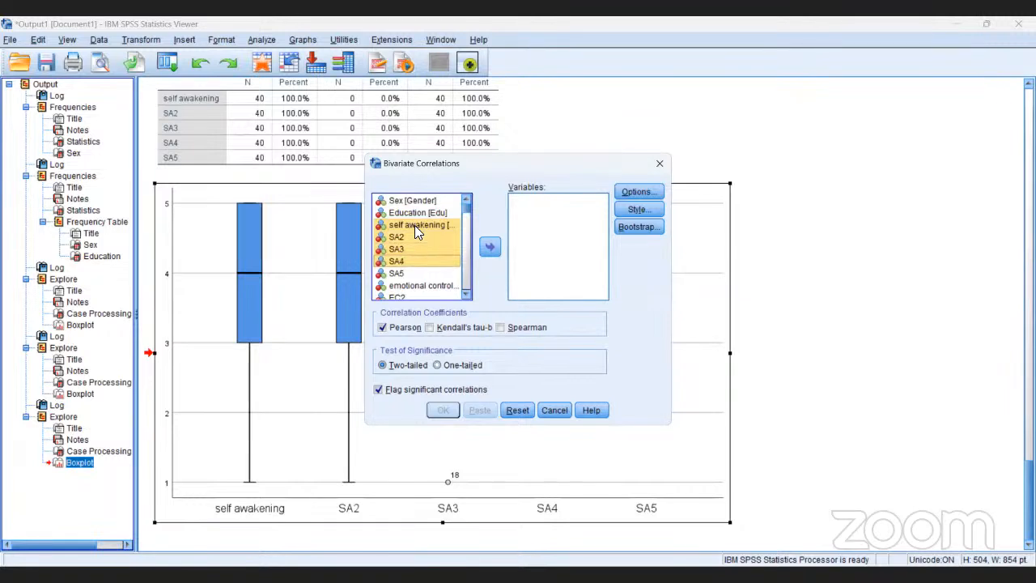
key(shift+Down)
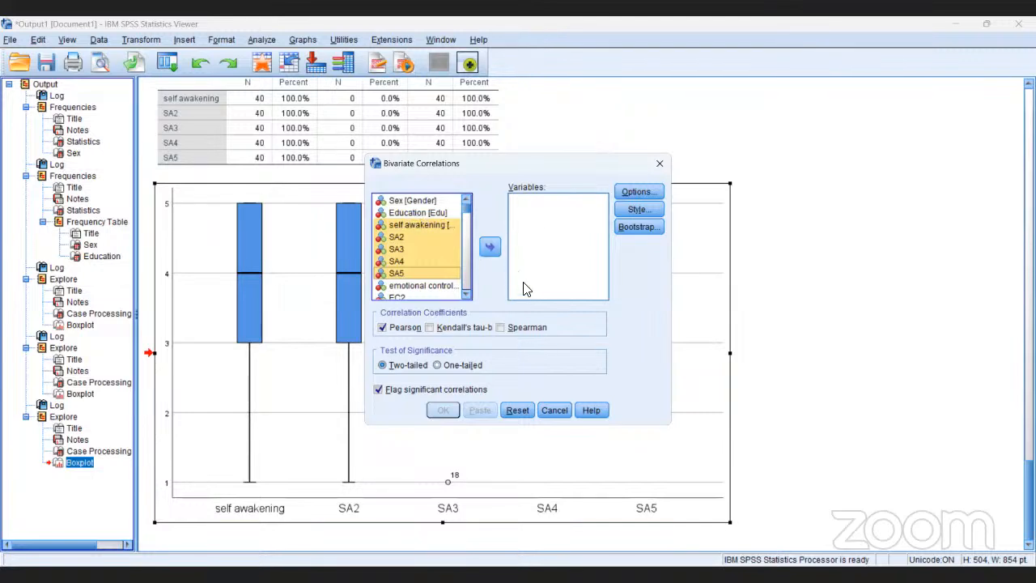
click(491, 248)
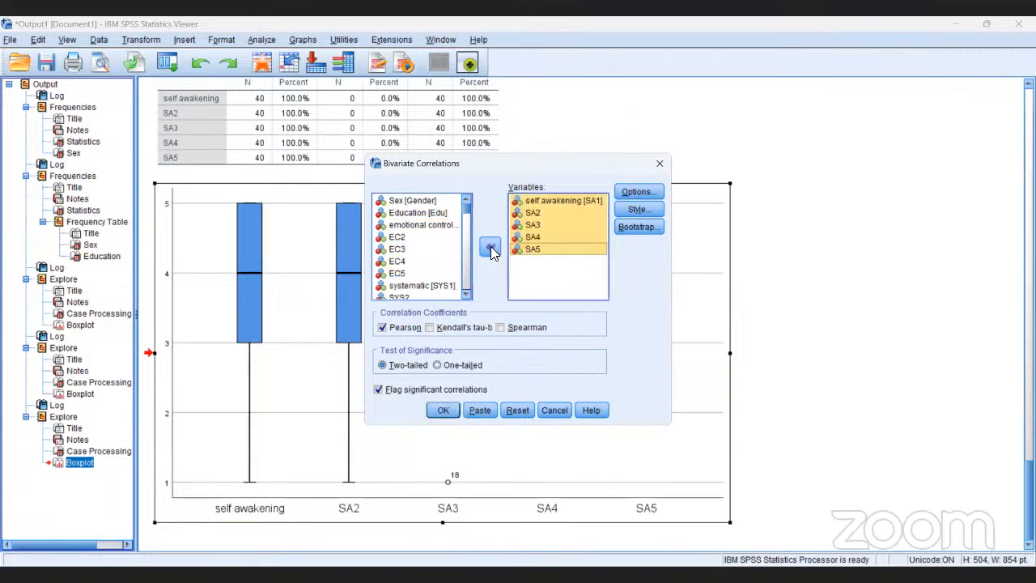
click(437, 410)
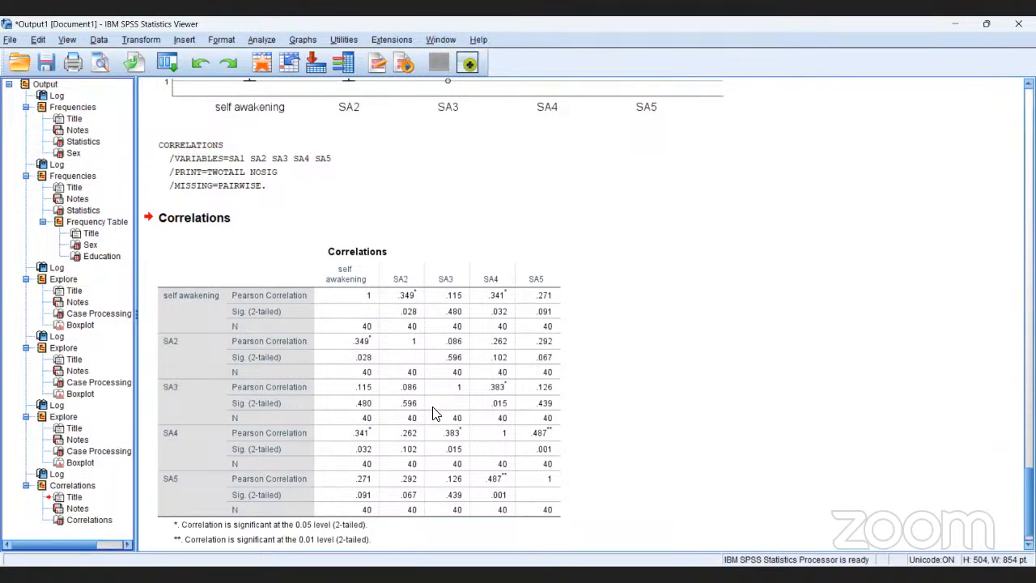
click(441, 405)
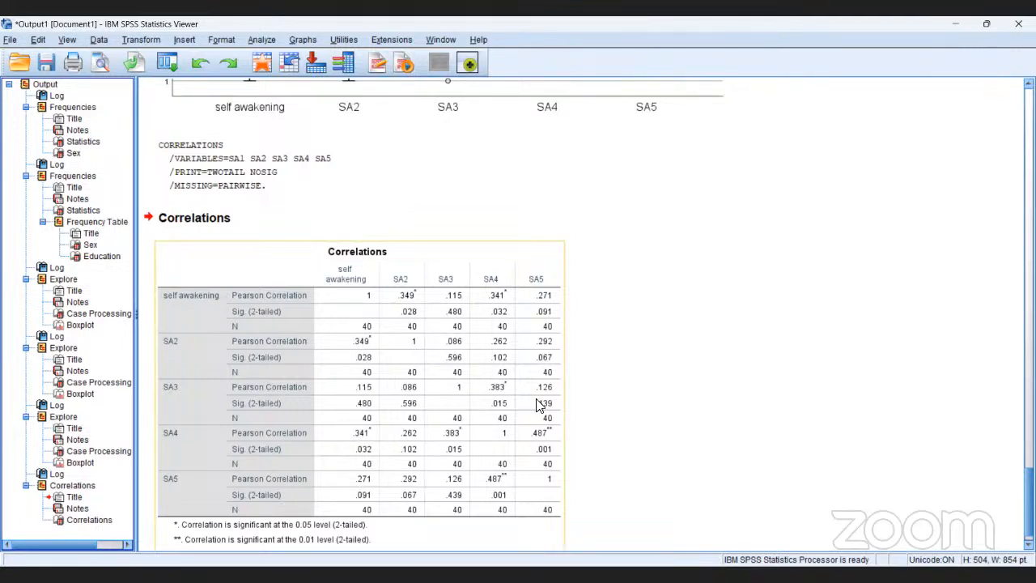
click(600, 417)
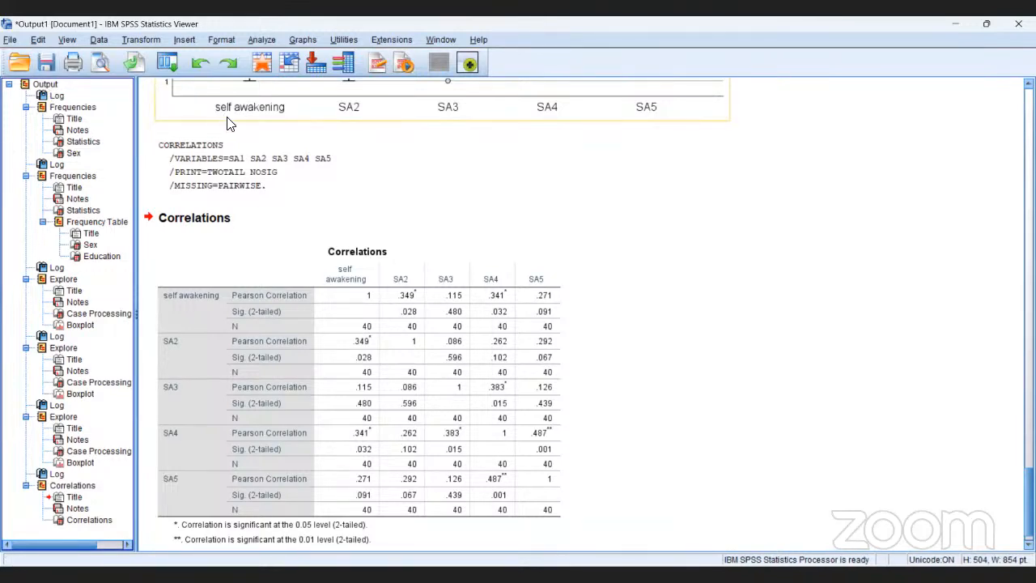
Start a One-Way ANOVA and add TotalSA as the dependent variable.
click(260, 41)
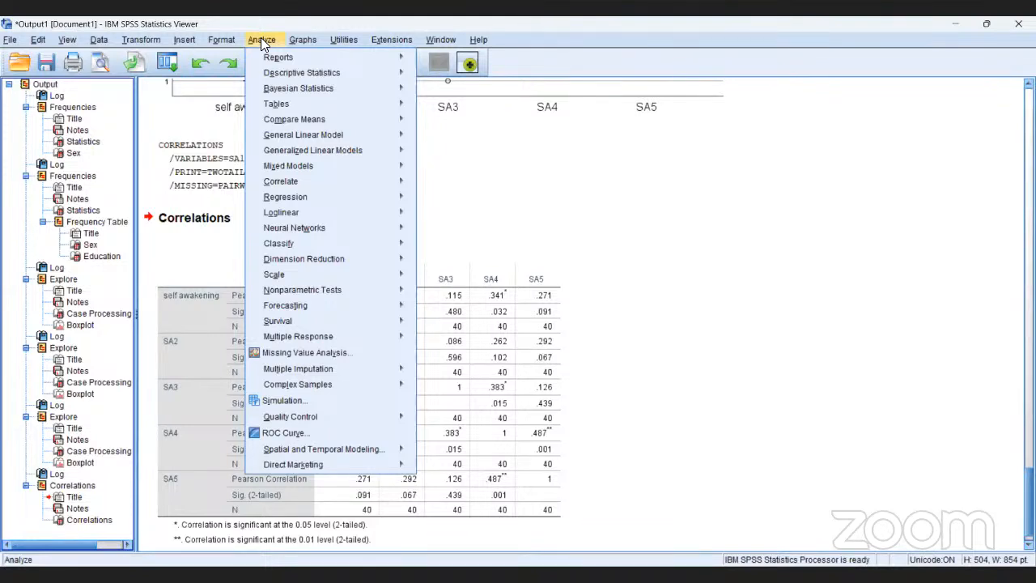
mouse_move(264, 74)
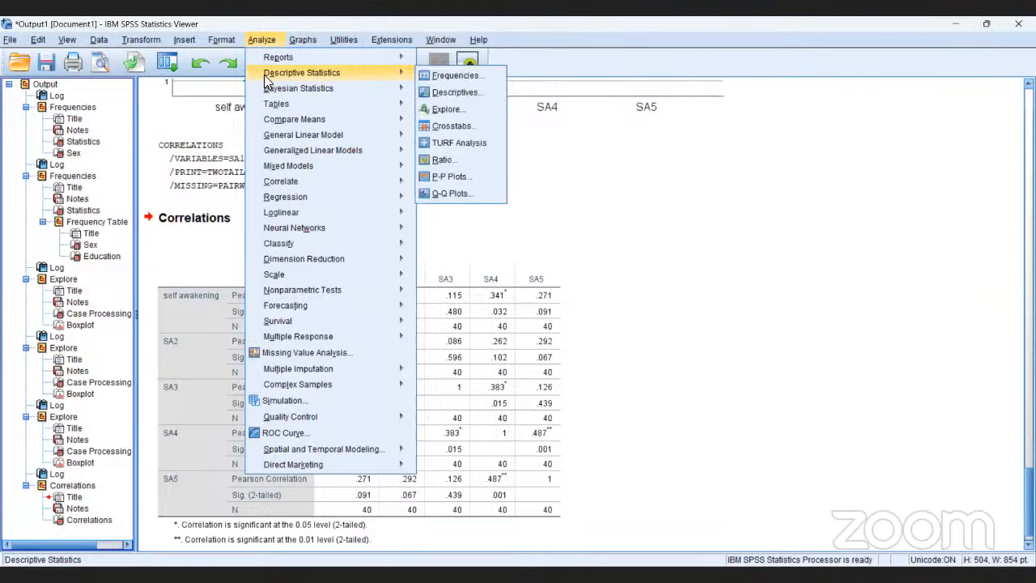
mouse_move(273, 126)
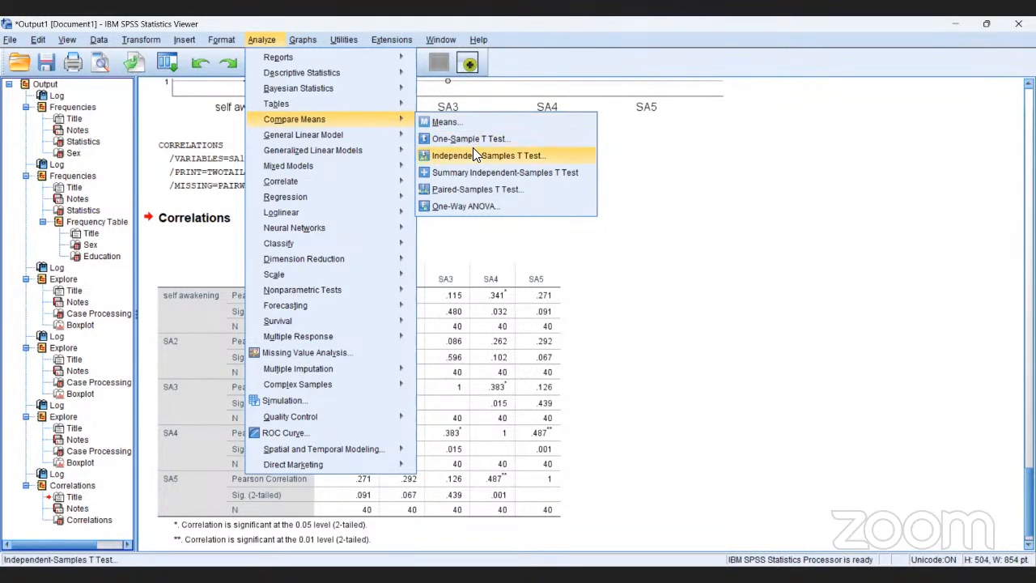
click(473, 209)
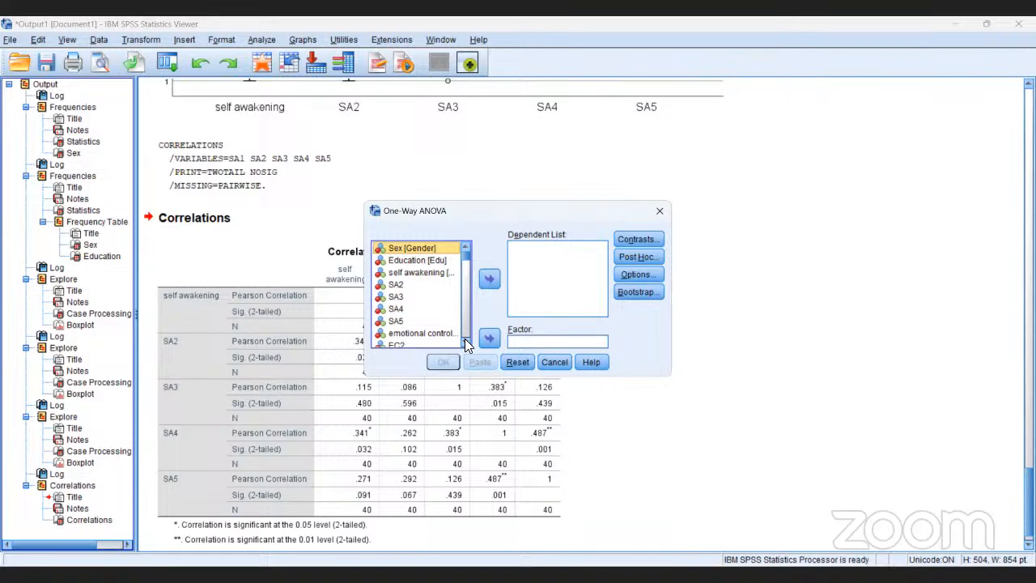
drag(464, 342, 464, 345)
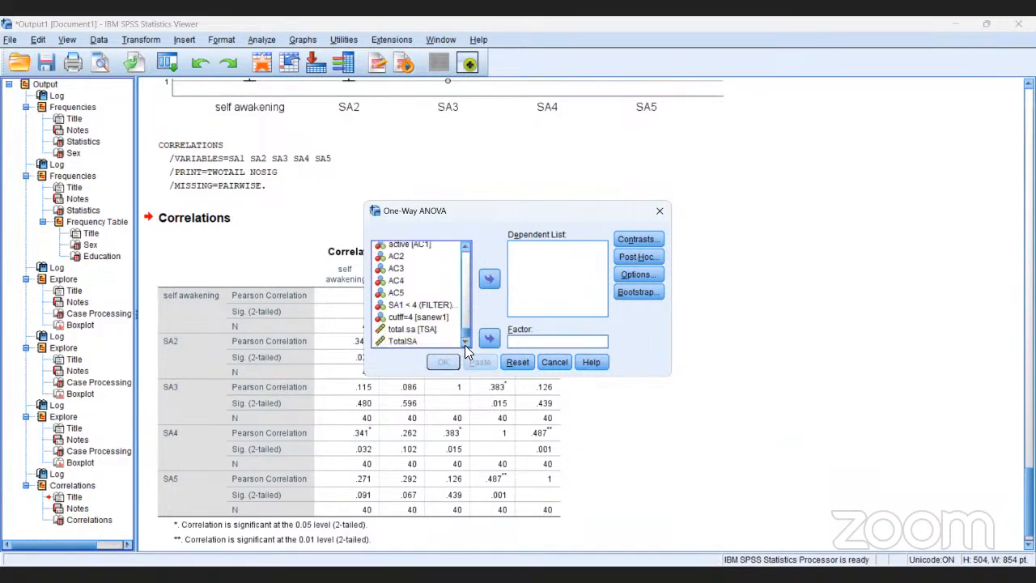
click(398, 338)
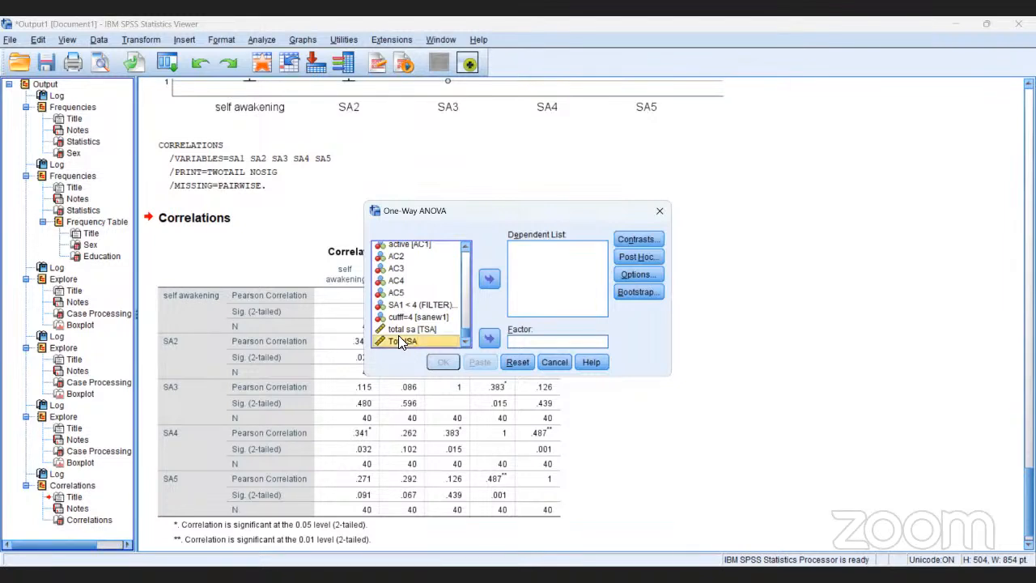
click(490, 278)
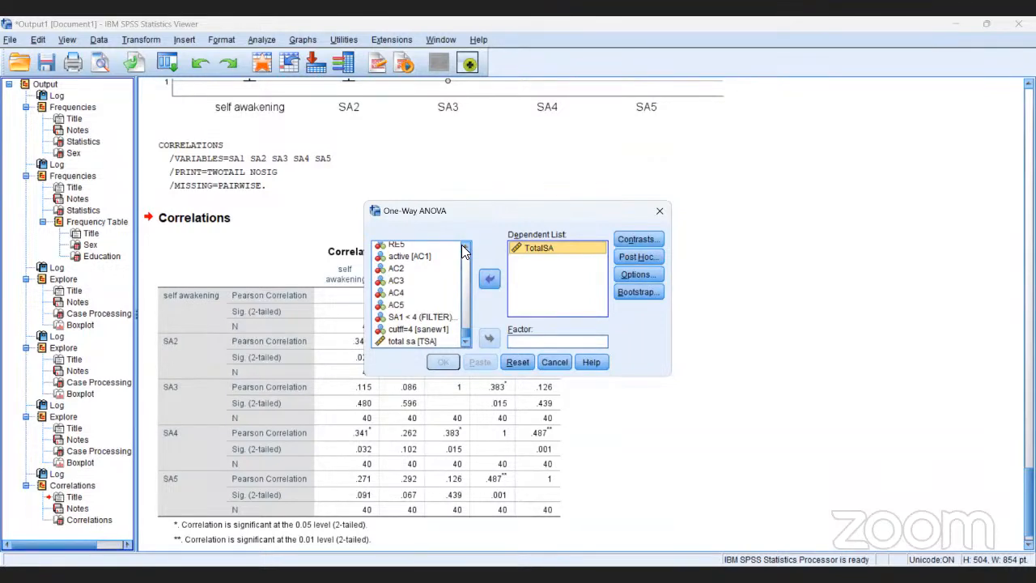
Set Sex [Gender] as the factor for the One-Way ANOVA of TotalSA.
scroll(462, 246, up, 2)
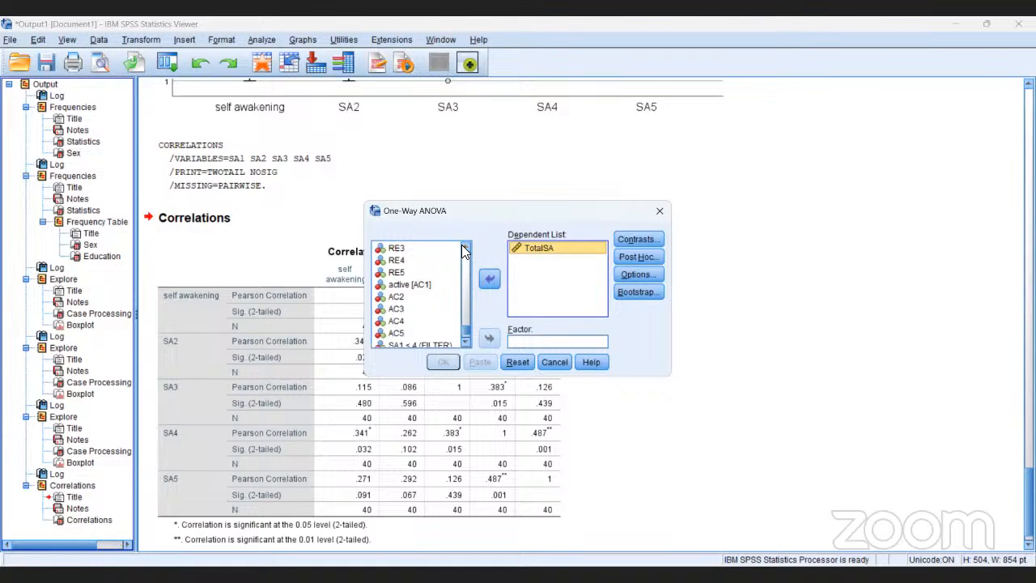
scroll(464, 252, up, 8)
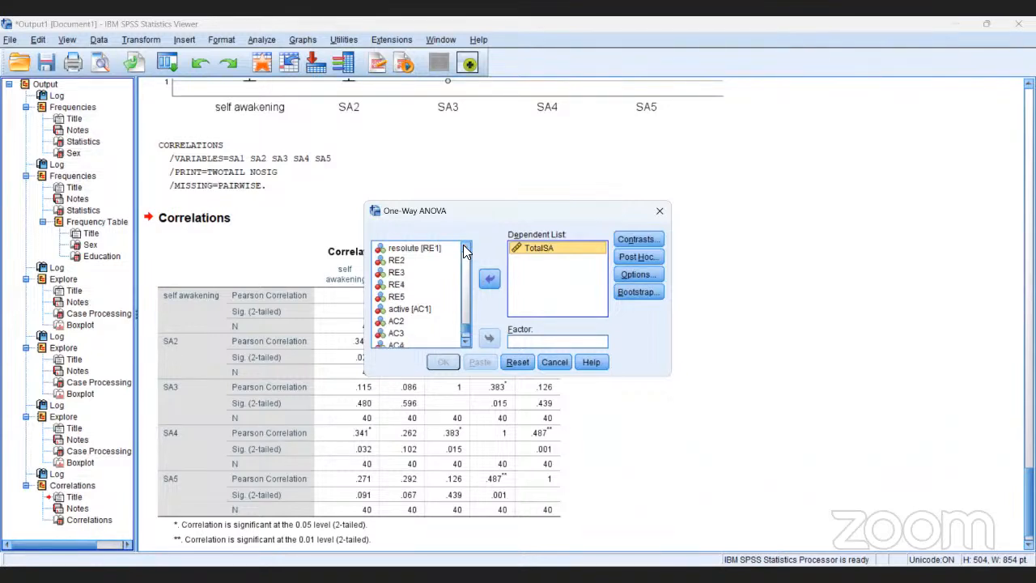
scroll(463, 252, up, 10)
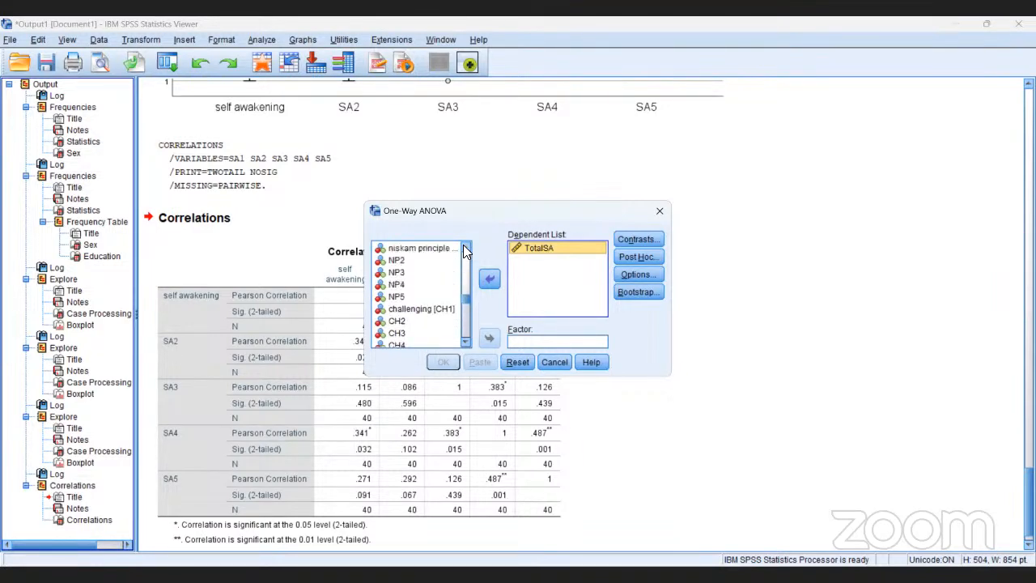
scroll(464, 251, up, 4)
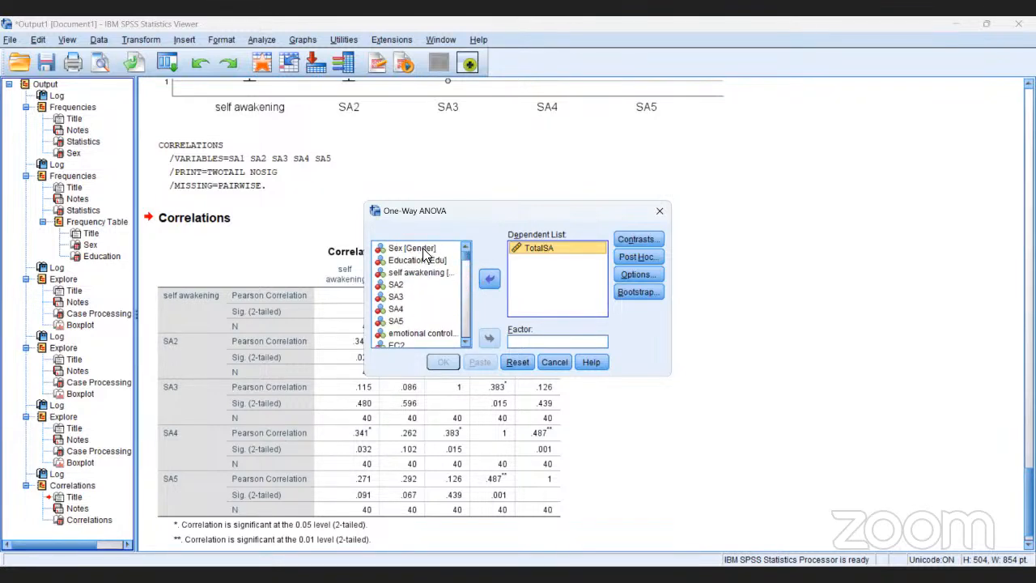
click(422, 247)
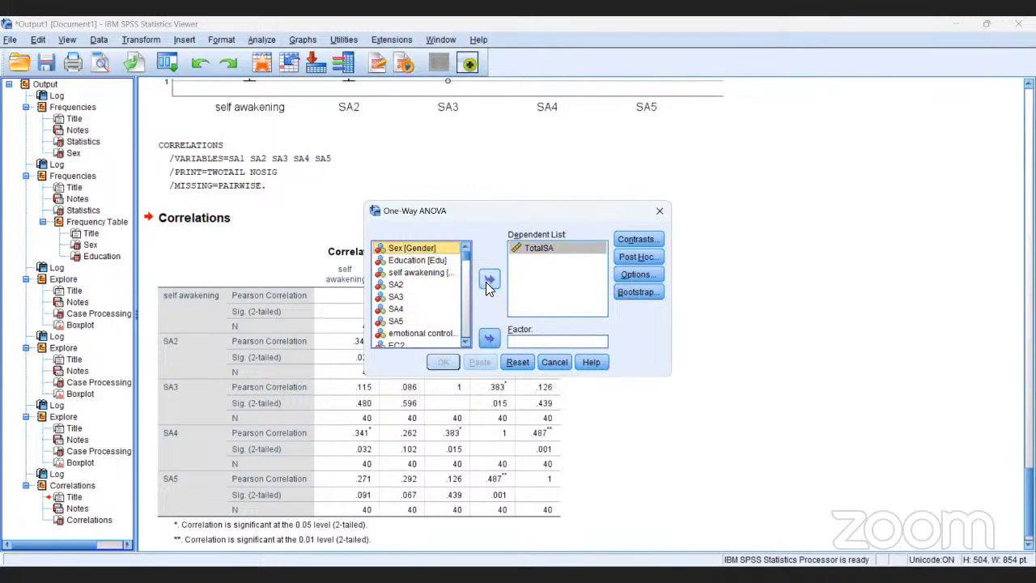
click(488, 341)
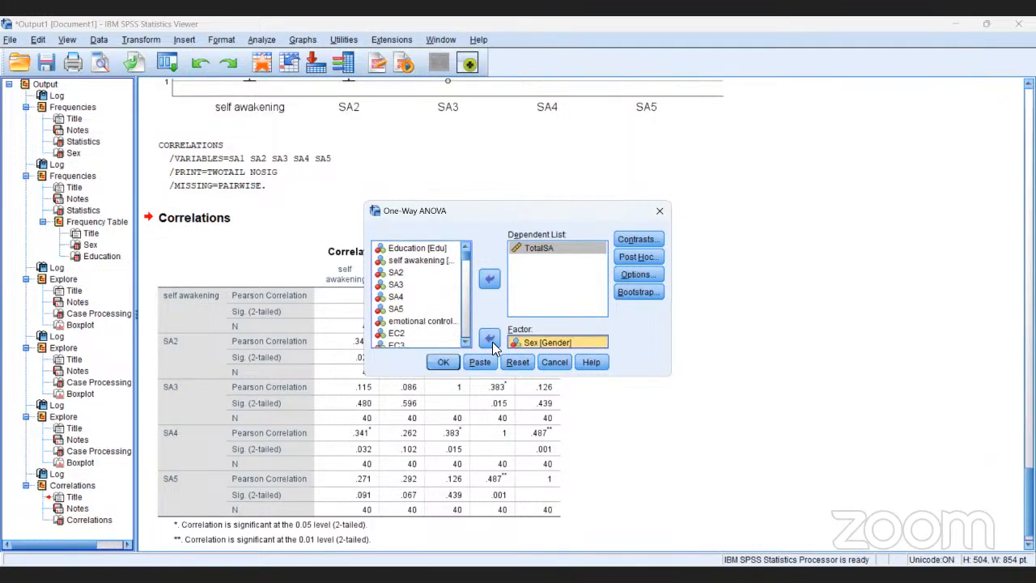
Add the Tukey post hoc test under equal variances assumed, and run the One-Way ANOVA.
click(631, 256)
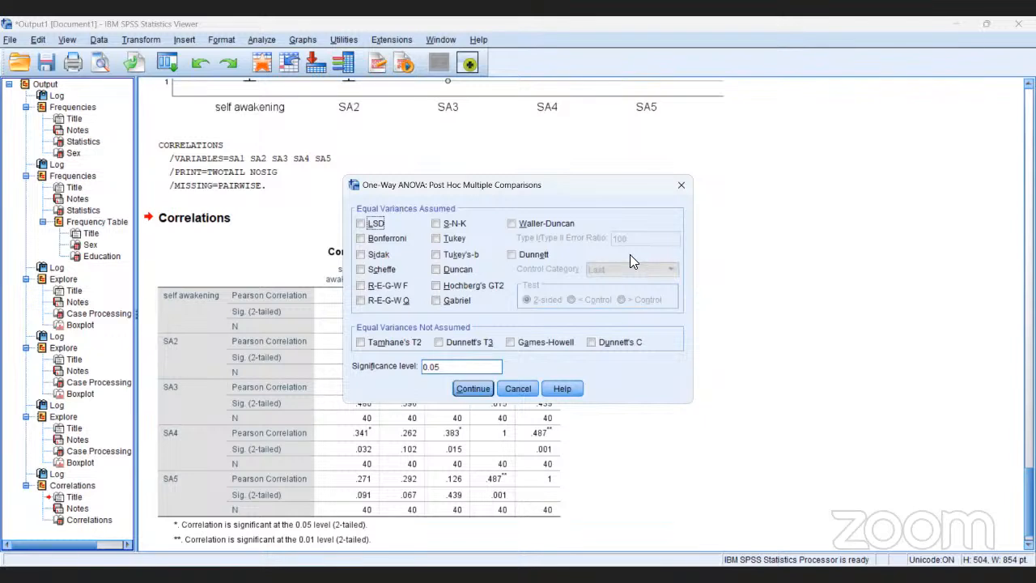
click(437, 239)
click(436, 240)
click(472, 389)
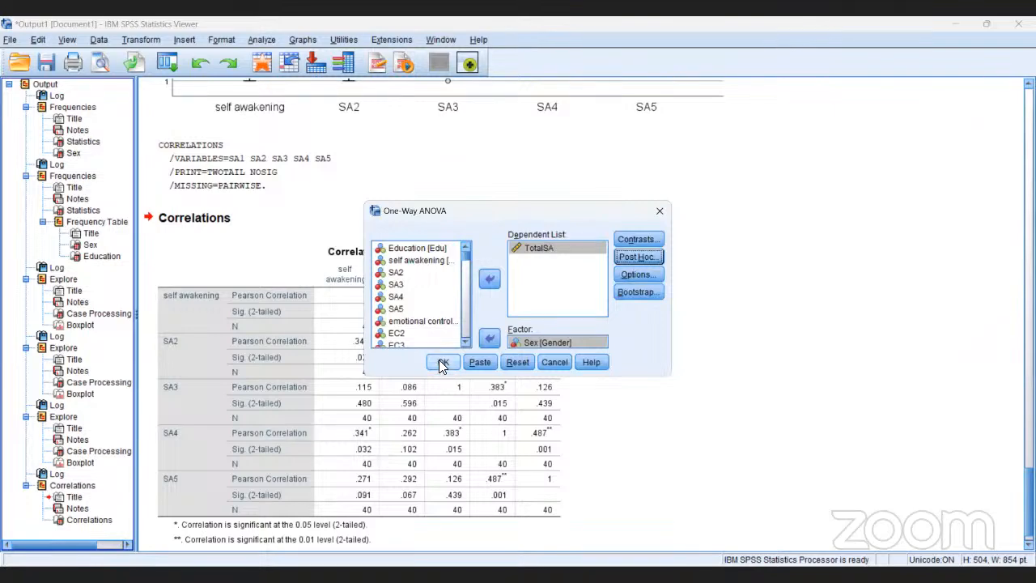
click(442, 364)
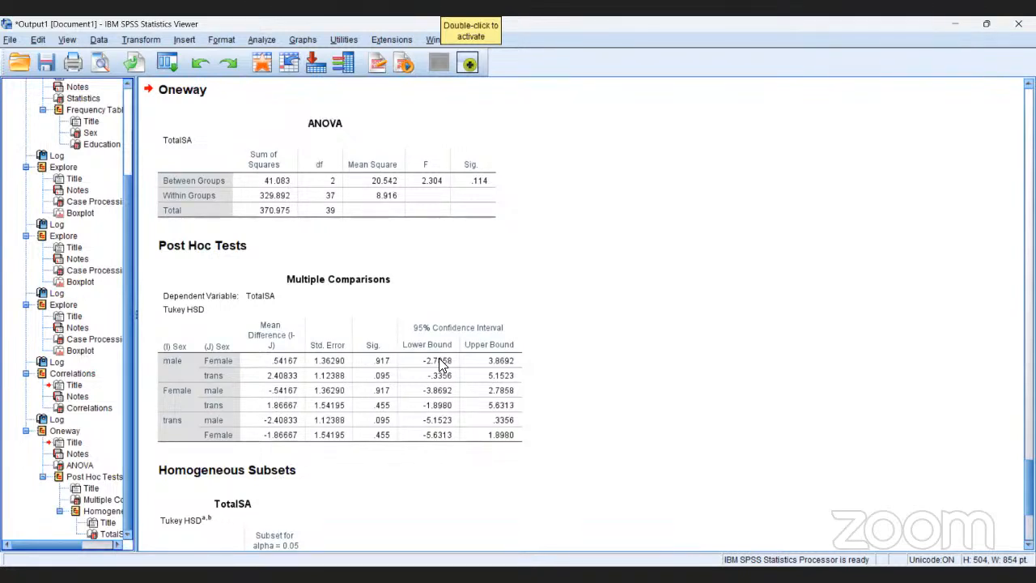
Examine the significance values in the ANOVA table and the Tukey HSD Multiple Comparisons table for TotalSA.
click(439, 364)
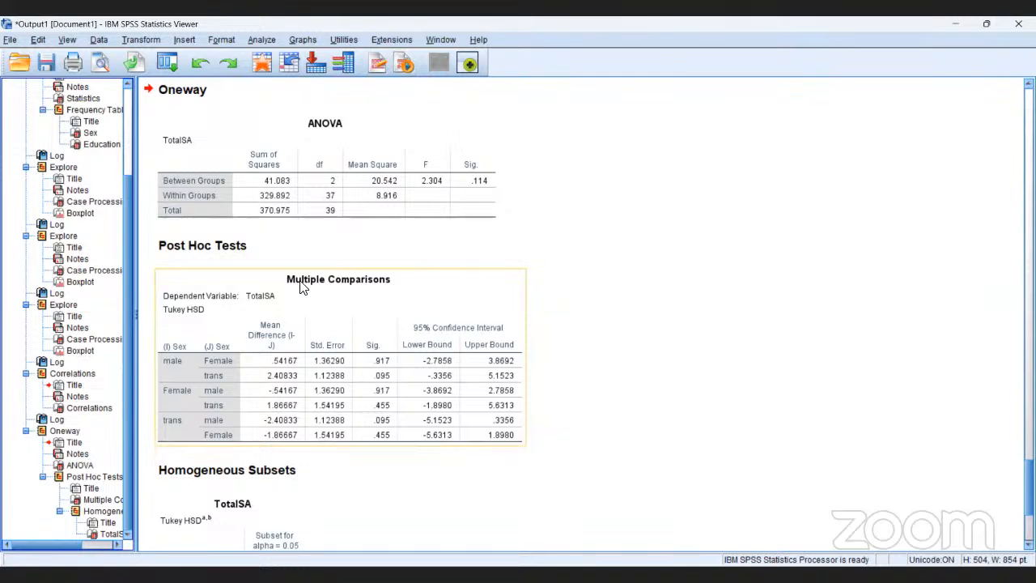
click(277, 246)
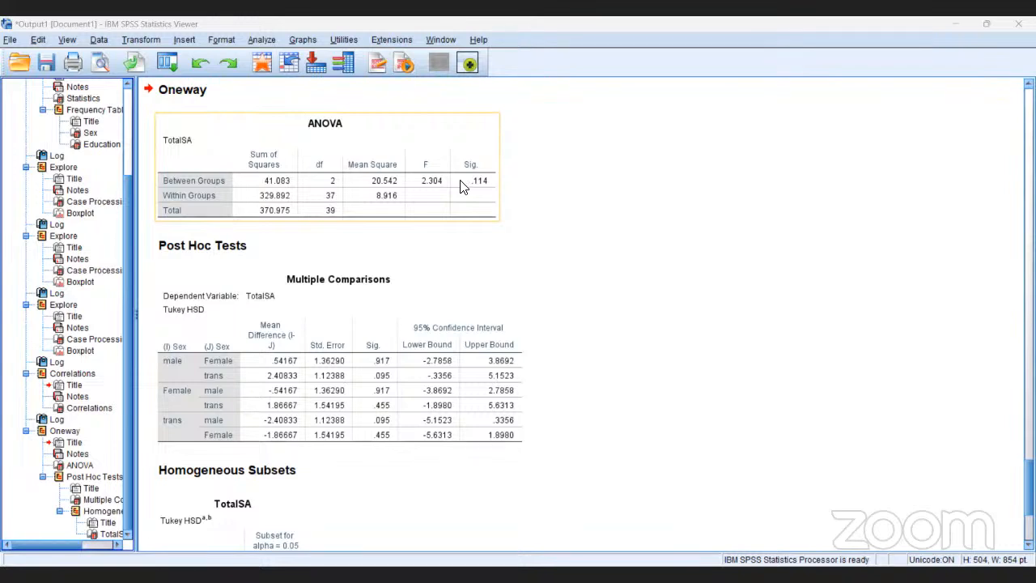
click(388, 288)
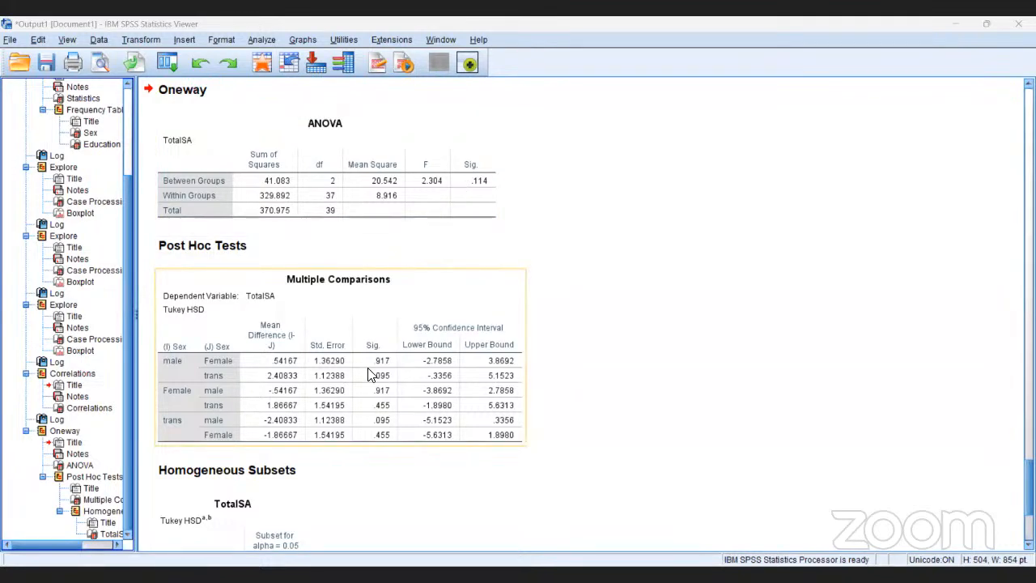
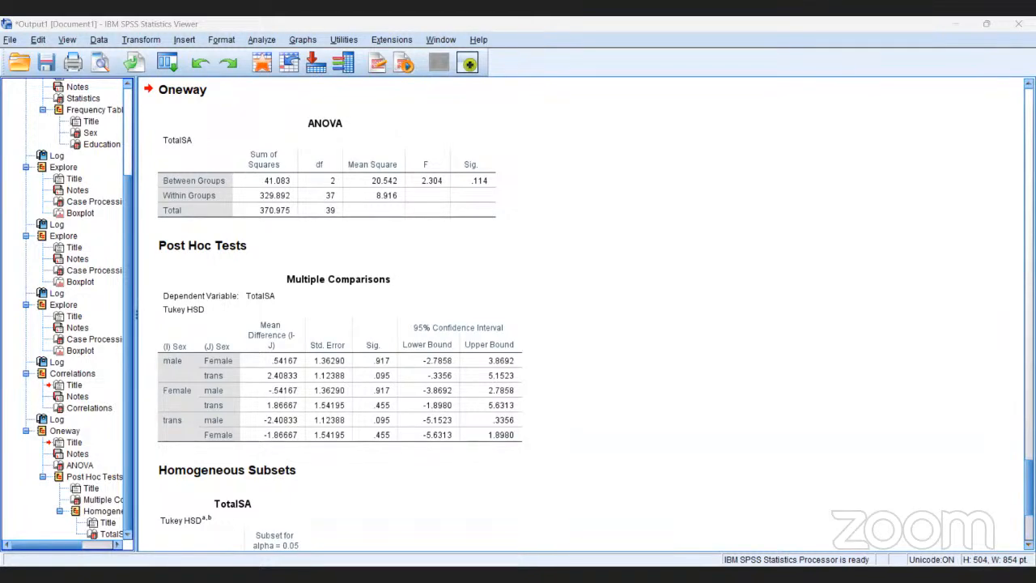
Review the Homogeneous Subsets, Multiple Comparisons and ANOVA tables in the One-Way ANOVA output for TotalSA.
scroll(583, 316, down, 3)
scroll(595, 314, down, 1)
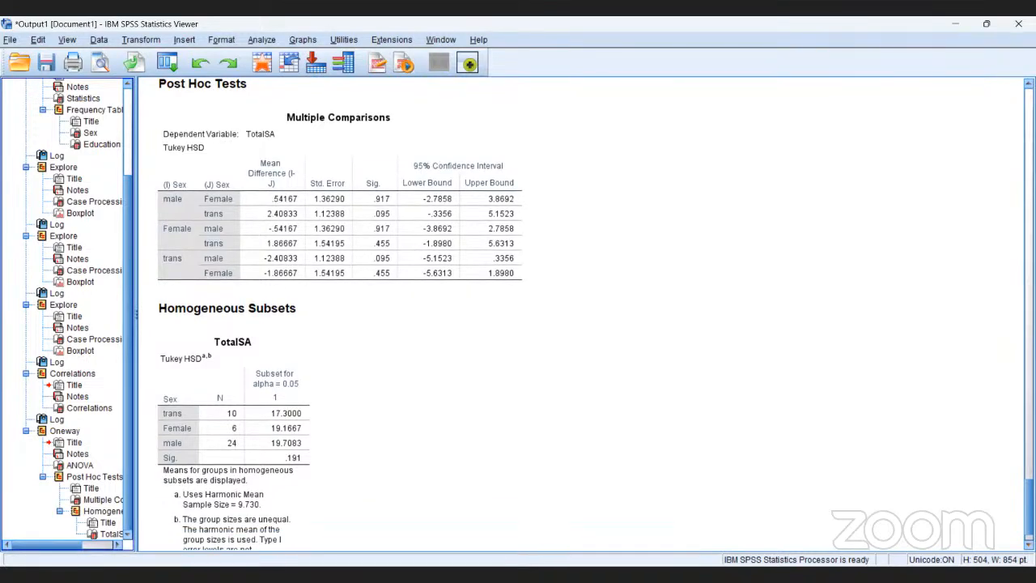
scroll(595, 314, down, 2)
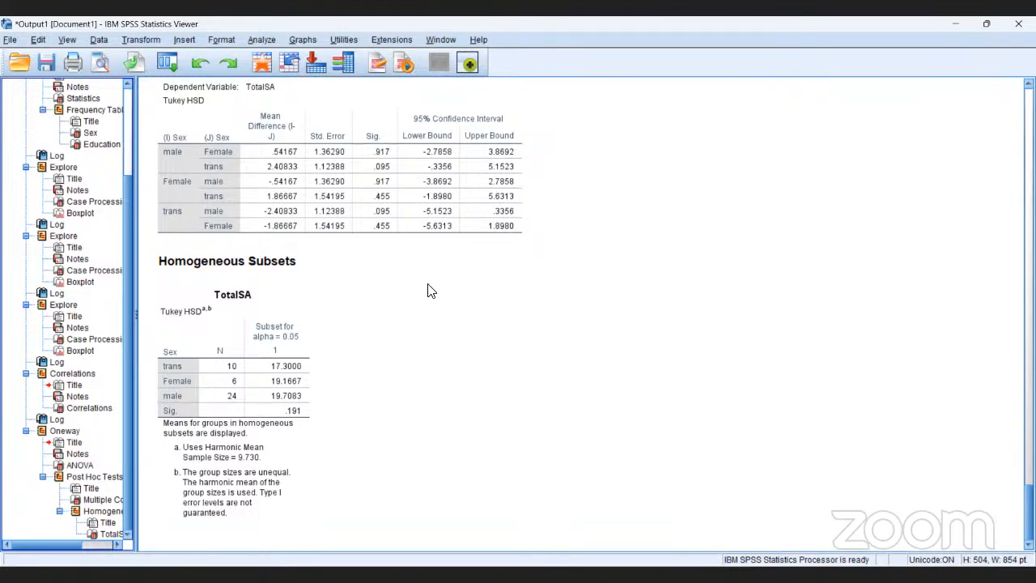
click(364, 223)
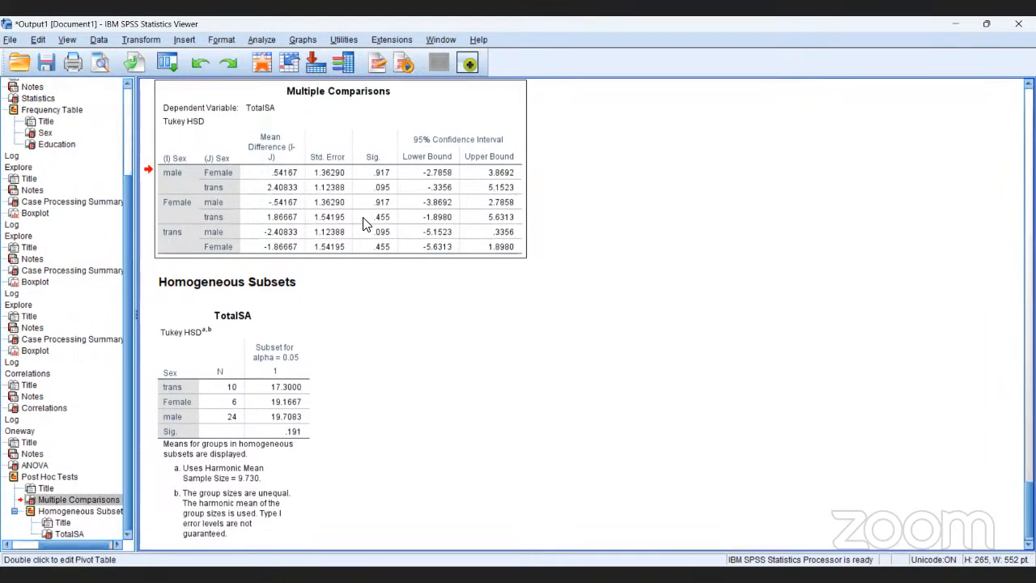
scroll(364, 224, up, 5)
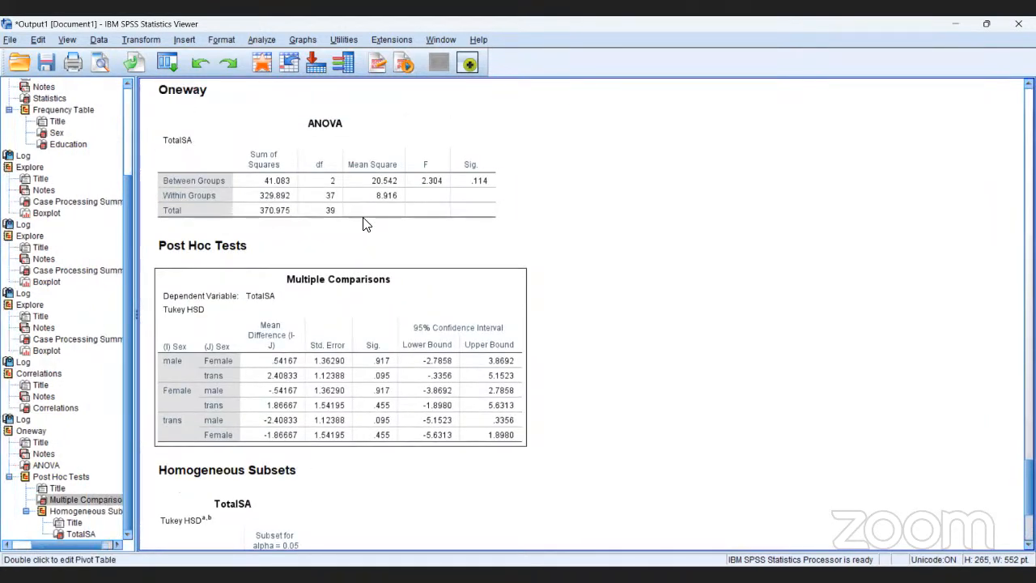
scroll(363, 223, up, 2)
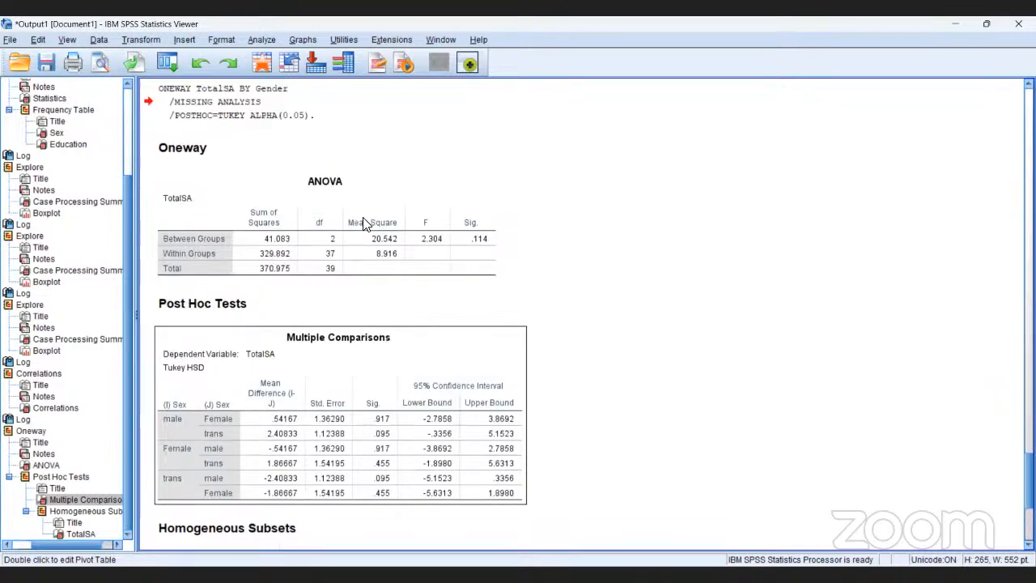
click(282, 105)
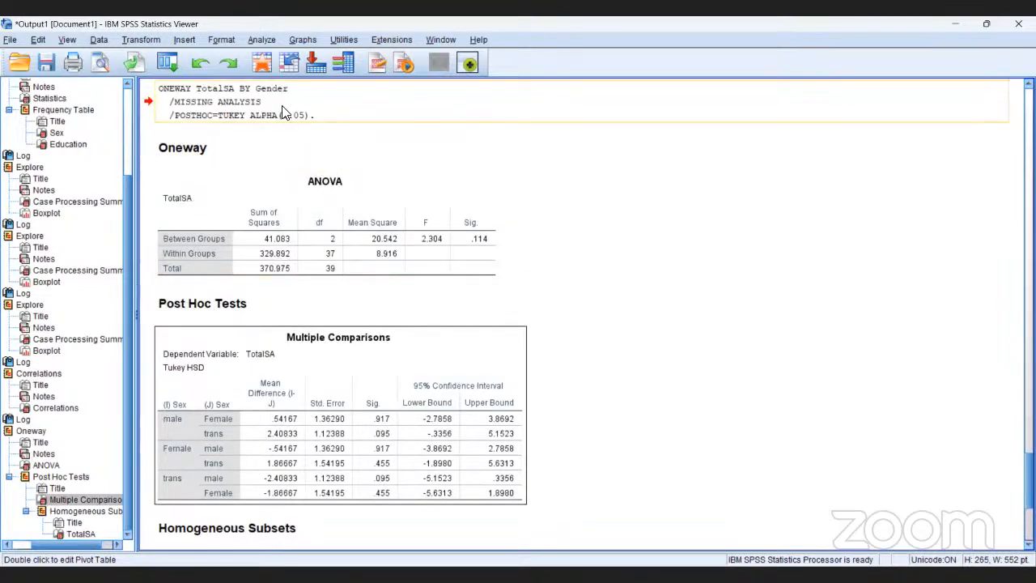
Start an Explore analysis from the descriptive statistics and add TotalSA as the dependent variable.
click(265, 38)
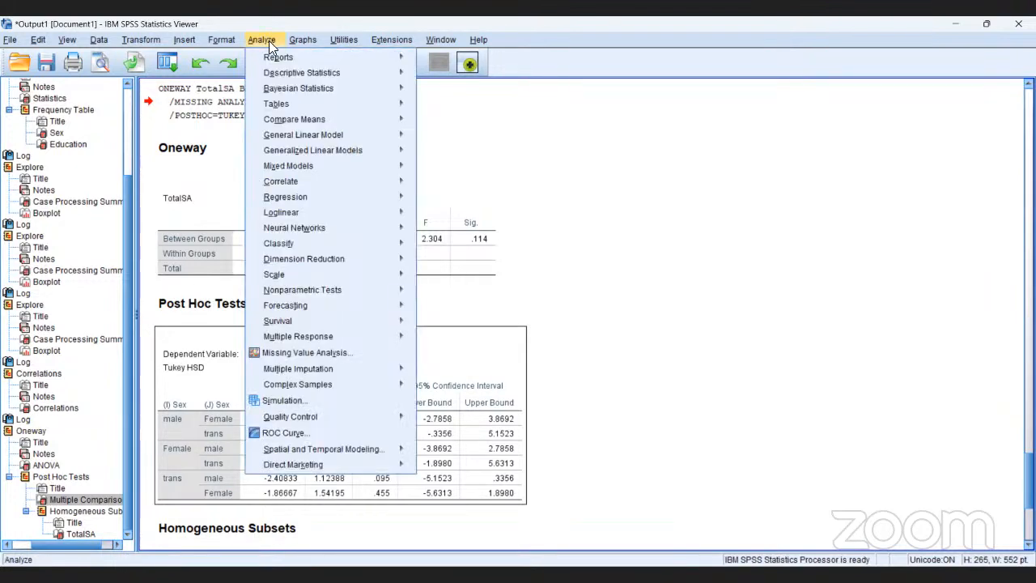
mouse_move(281, 75)
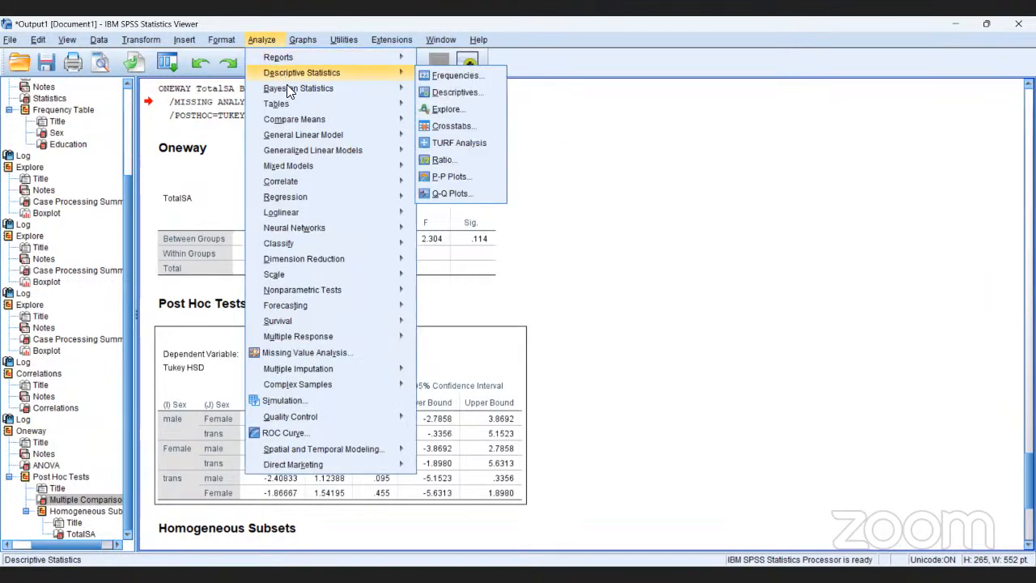
mouse_move(291, 128)
click(442, 110)
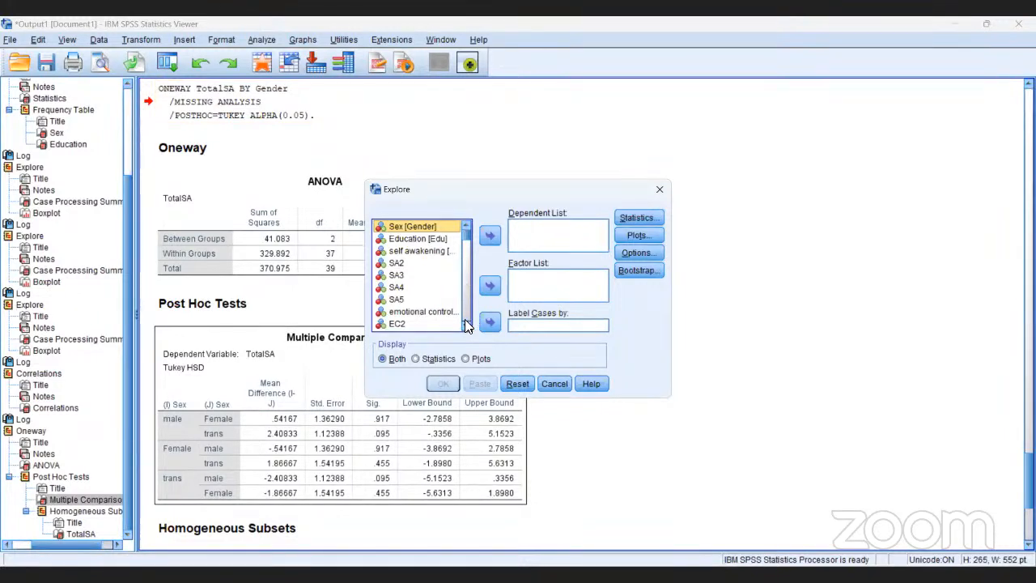
scroll(465, 324, down, 10)
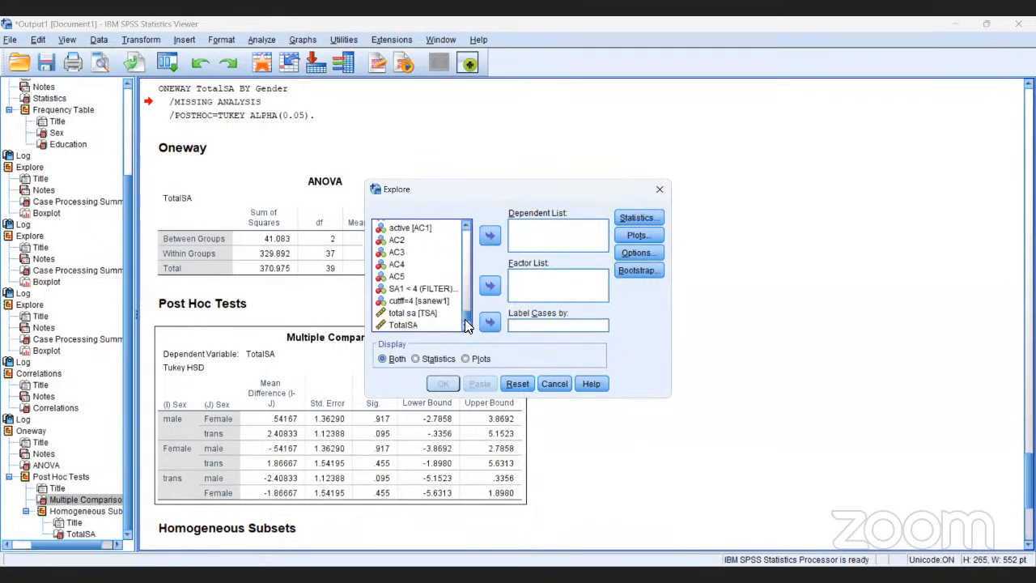
click(411, 322)
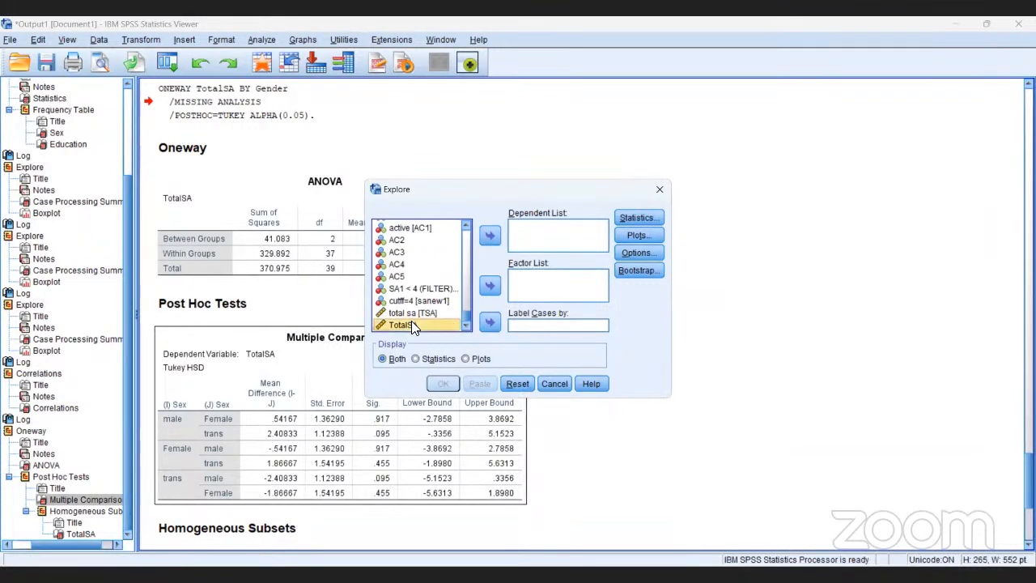
click(489, 237)
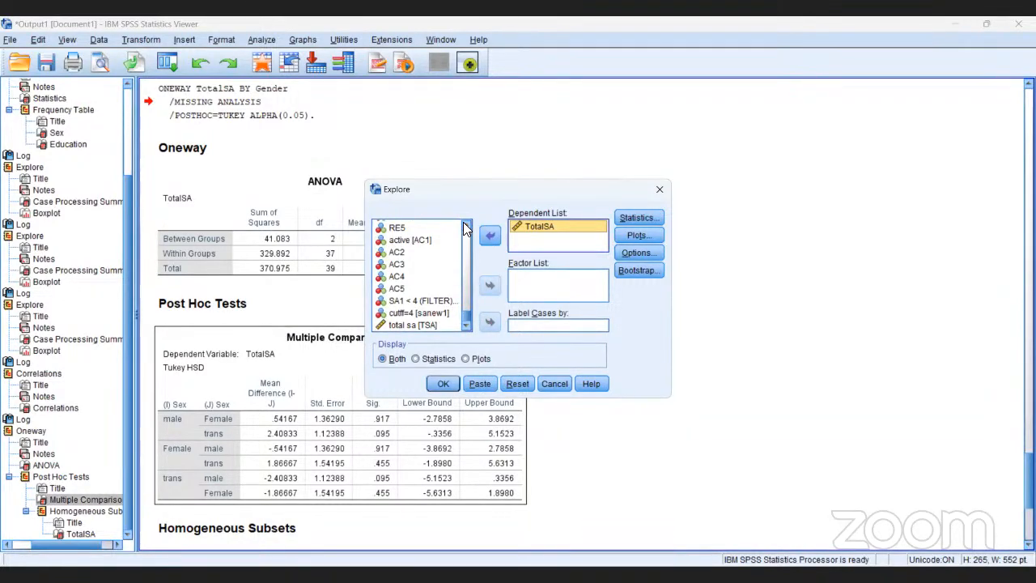
Set Sex [Gender] as the factor for exploring TotalSA.
scroll(465, 225, up, 3)
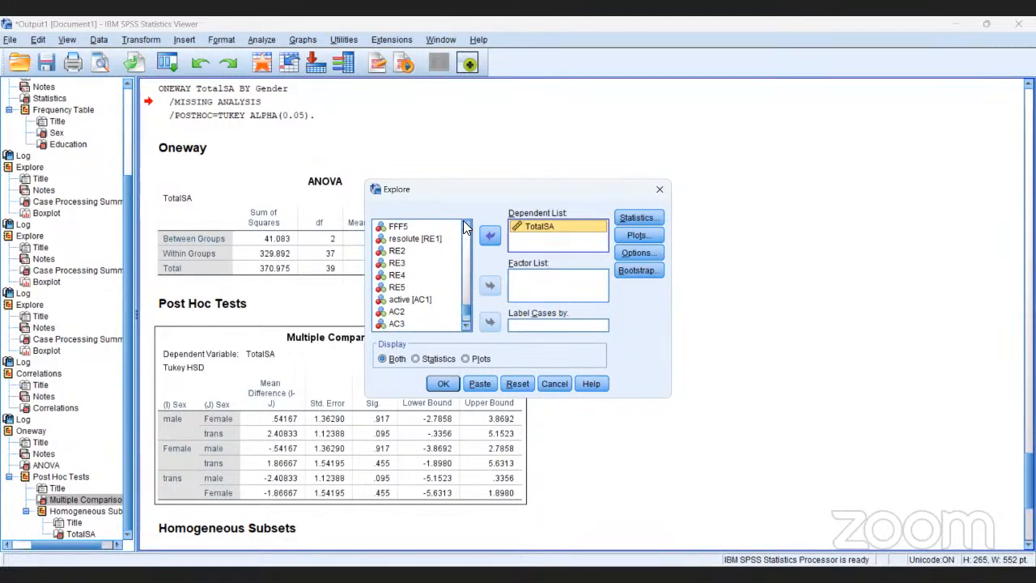
scroll(465, 225, up, 5)
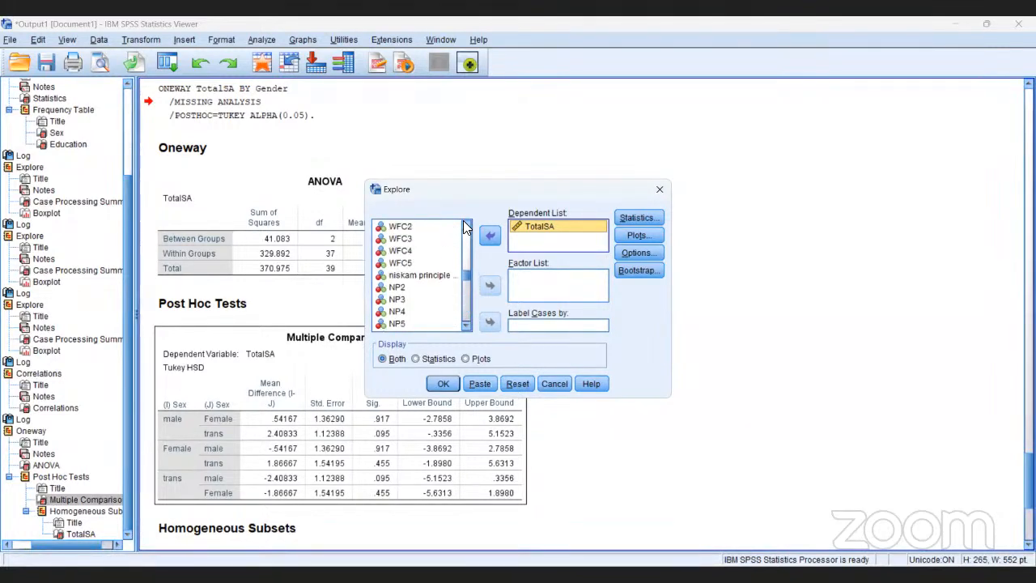
scroll(465, 225, up, 5)
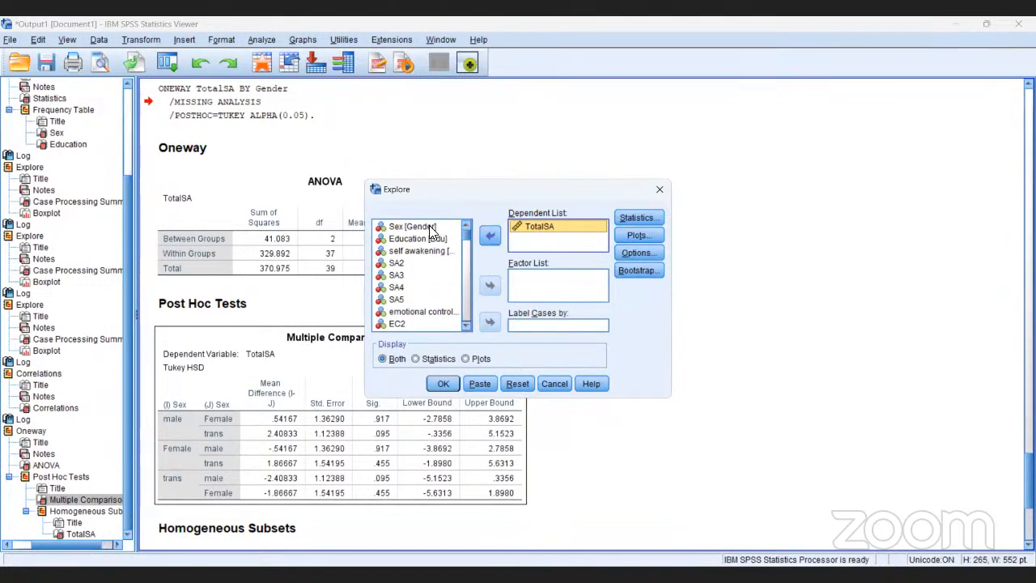
click(413, 226)
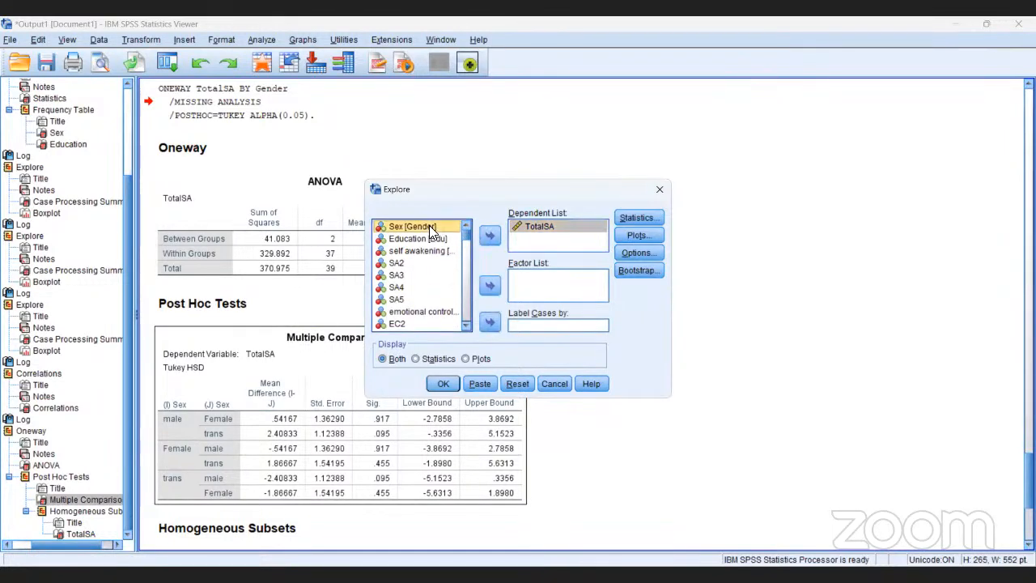
click(489, 287)
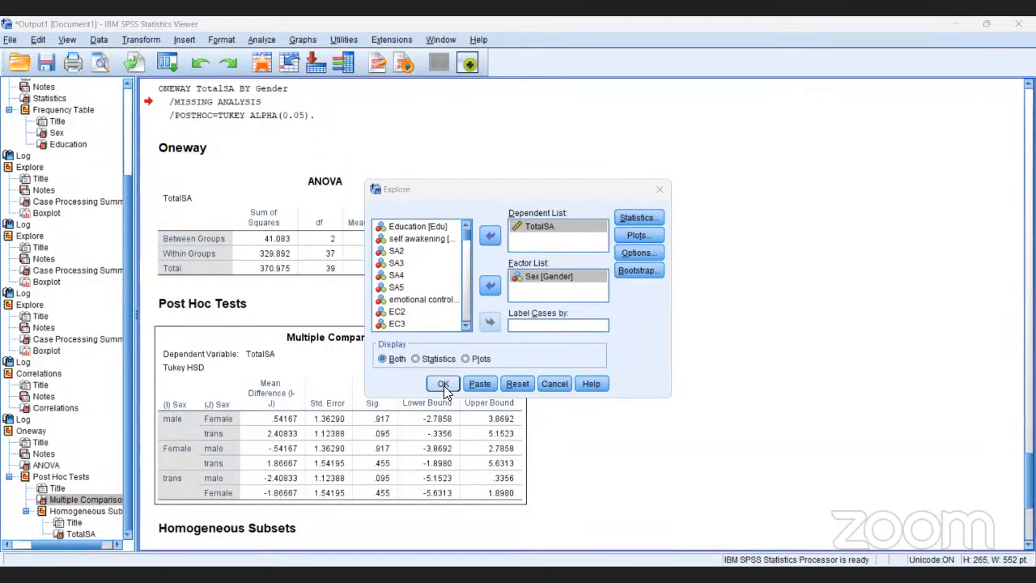
Add histograms to the Explore plots alongside the stem-and-leaf plots, and run the analysis.
click(636, 235)
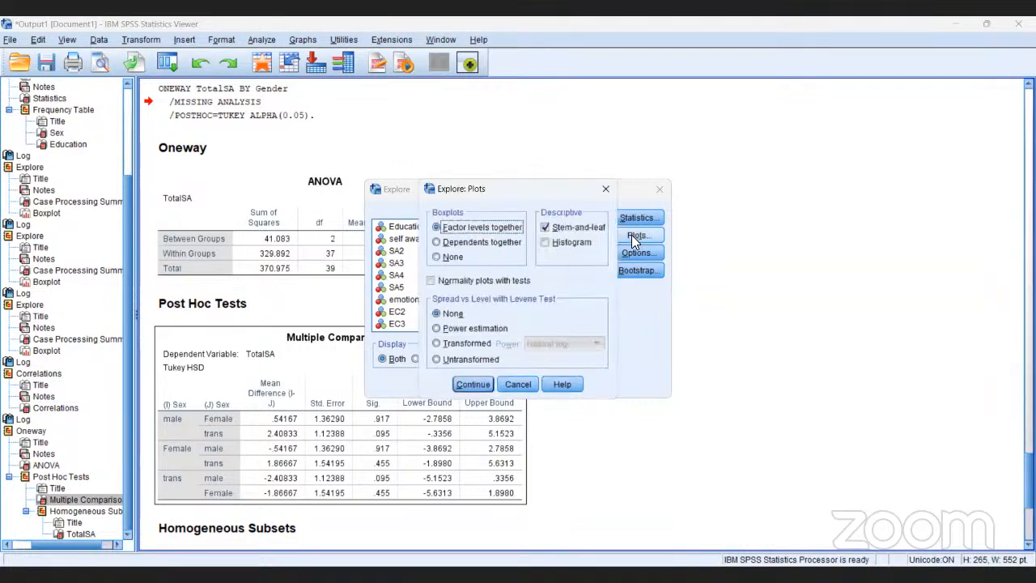
click(543, 247)
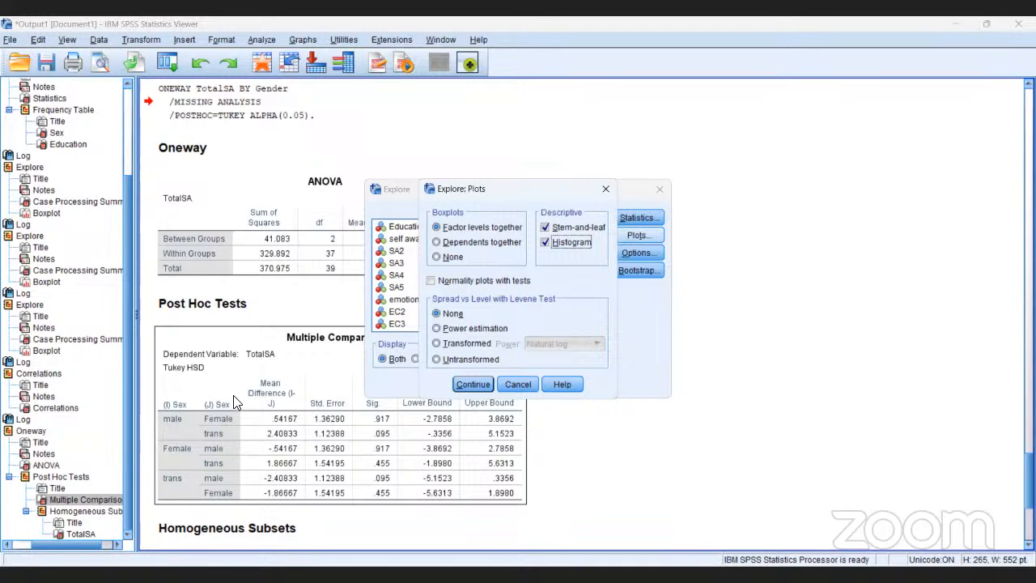
click(467, 379)
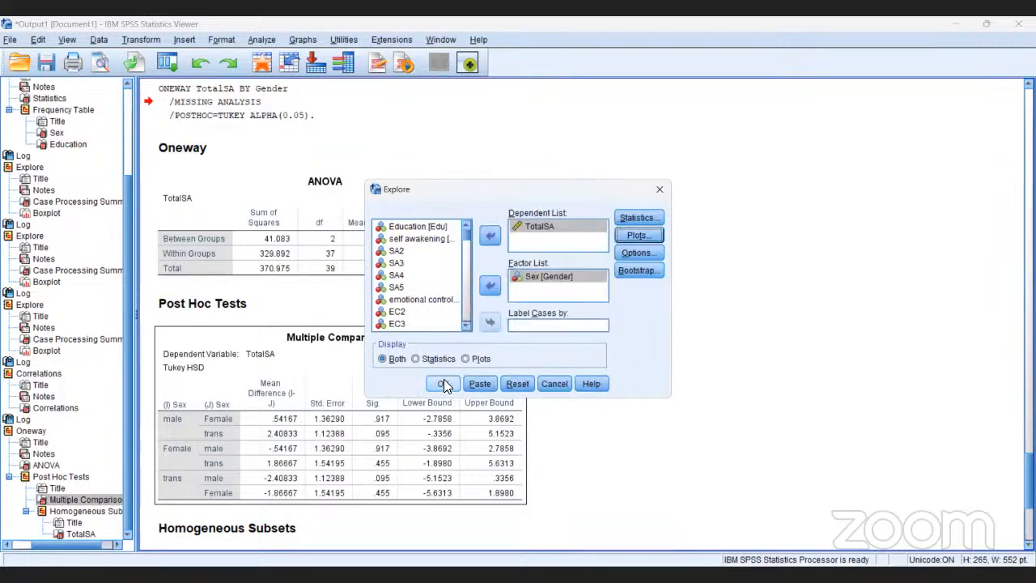
click(443, 382)
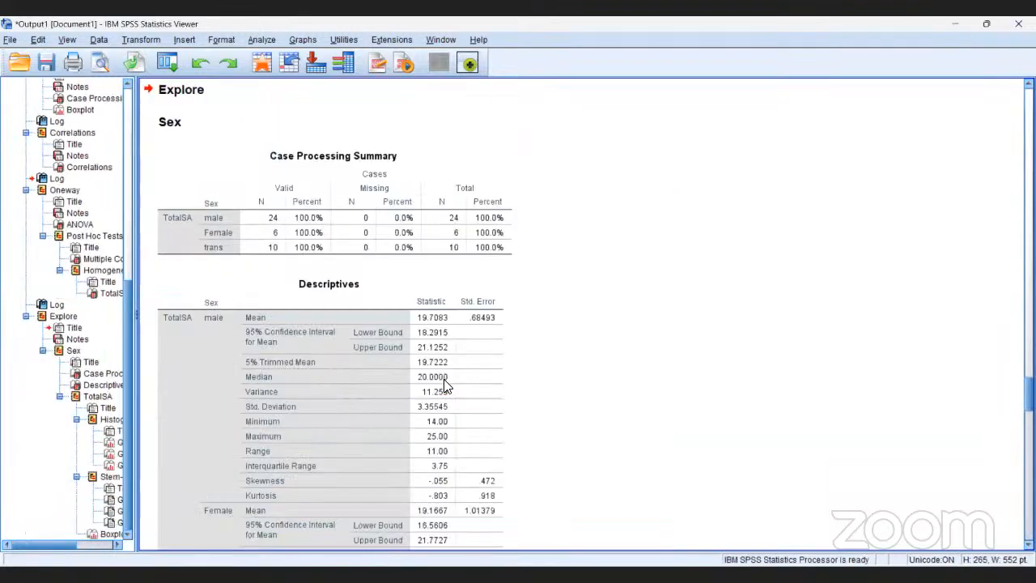
Examine the Case Processing Summary and the Descriptives table of TotalSA for the male, Female and trans groups.
click(355, 381)
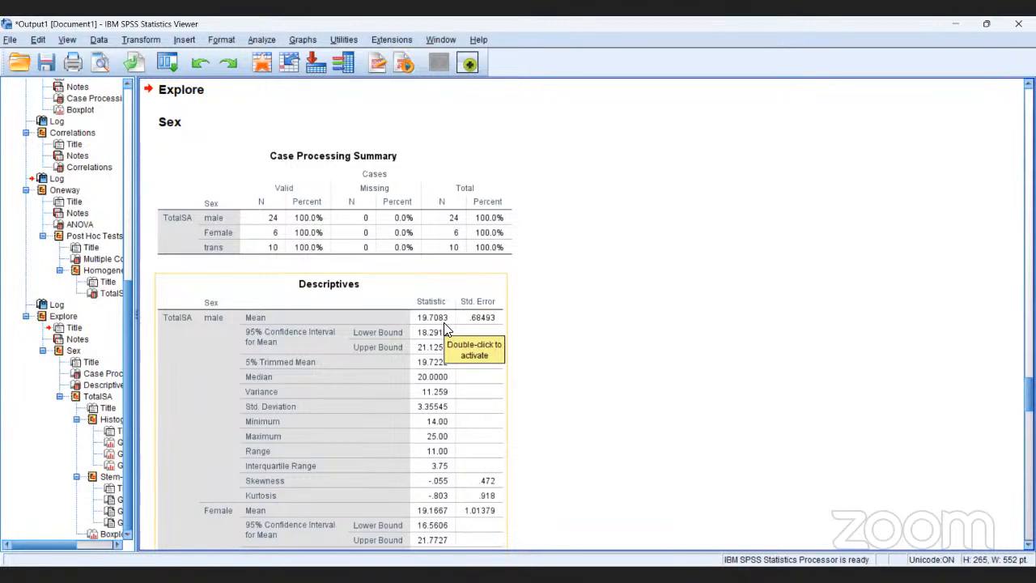
key(Down)
key(Down)
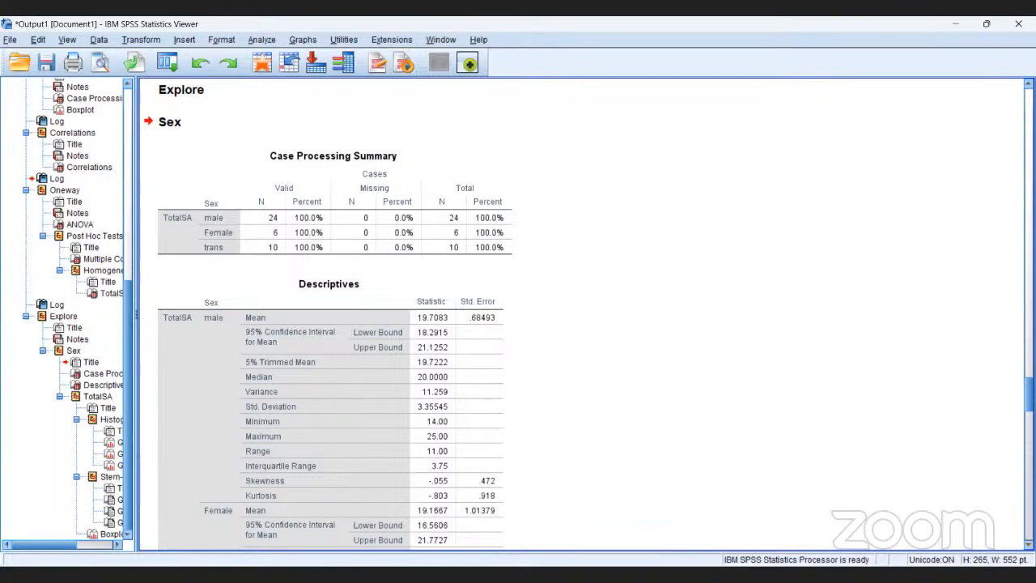
scroll(326, 317, down, 1)
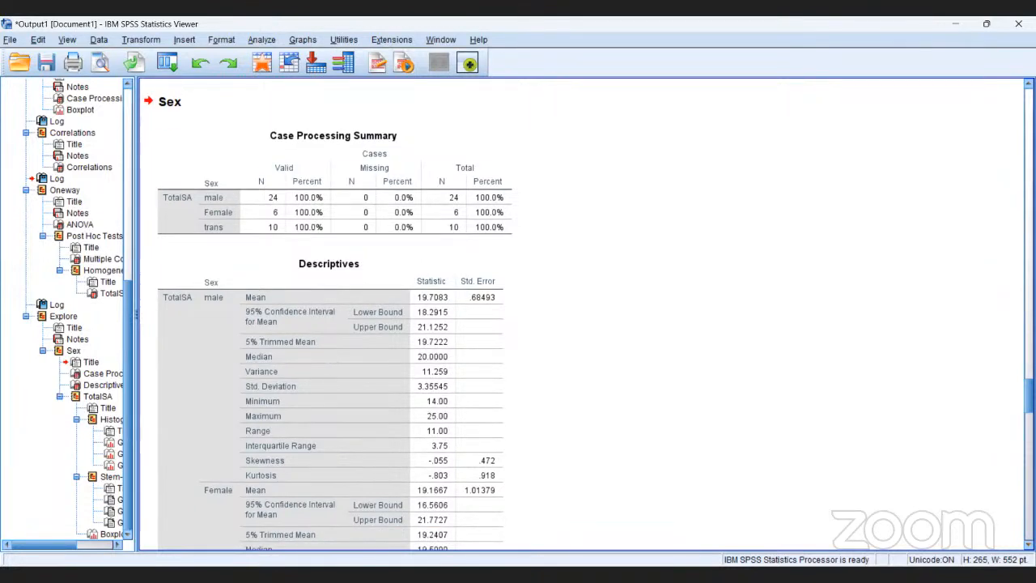
scroll(327, 318, down, 4)
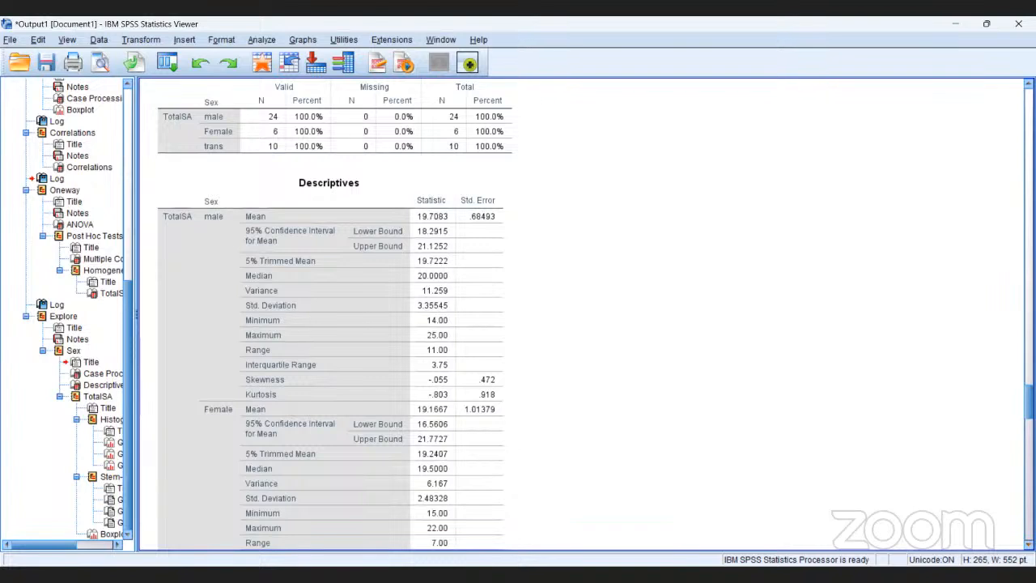
scroll(330, 314, down, 5)
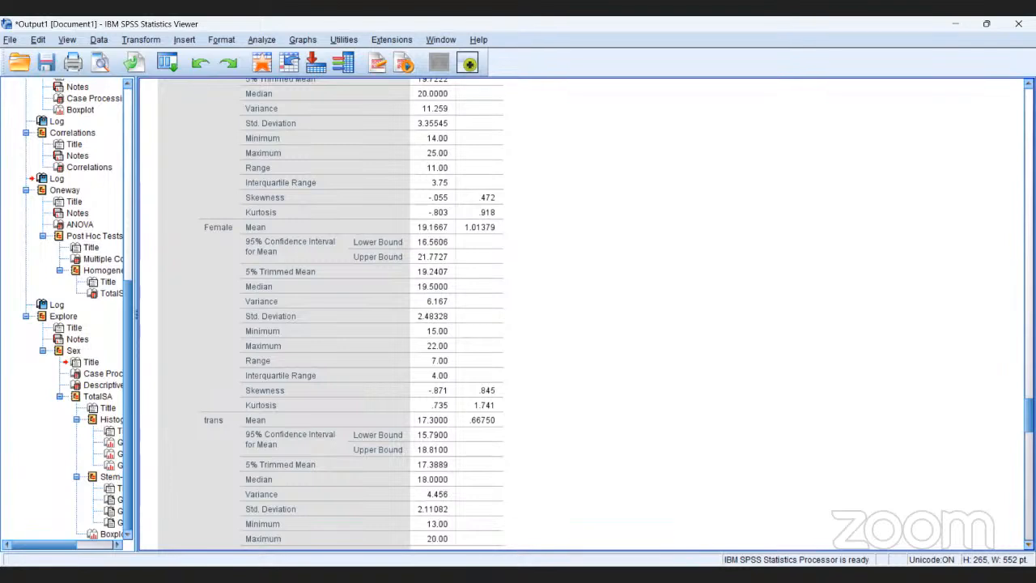
scroll(583, 315, down, 1)
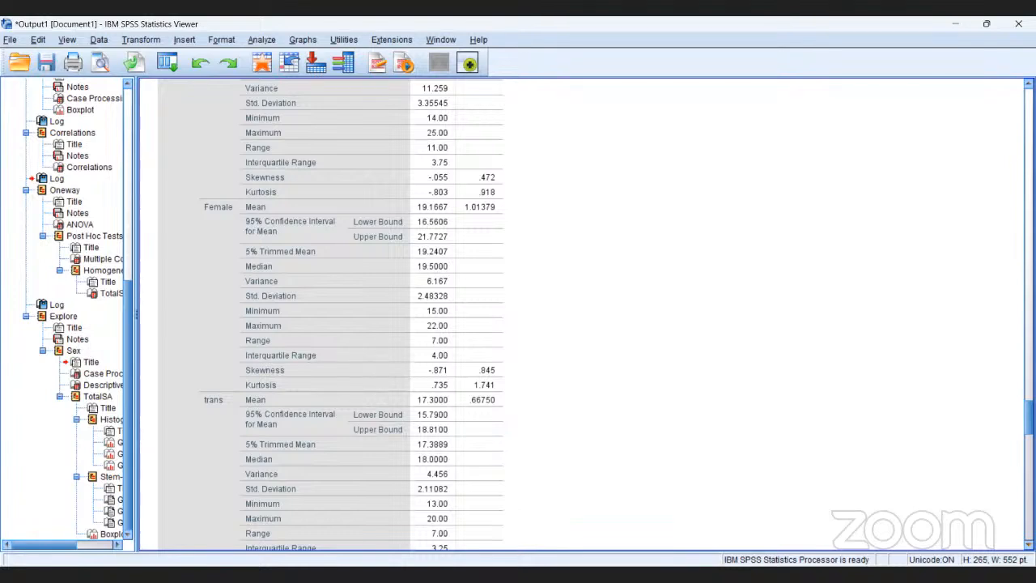
click(102, 373)
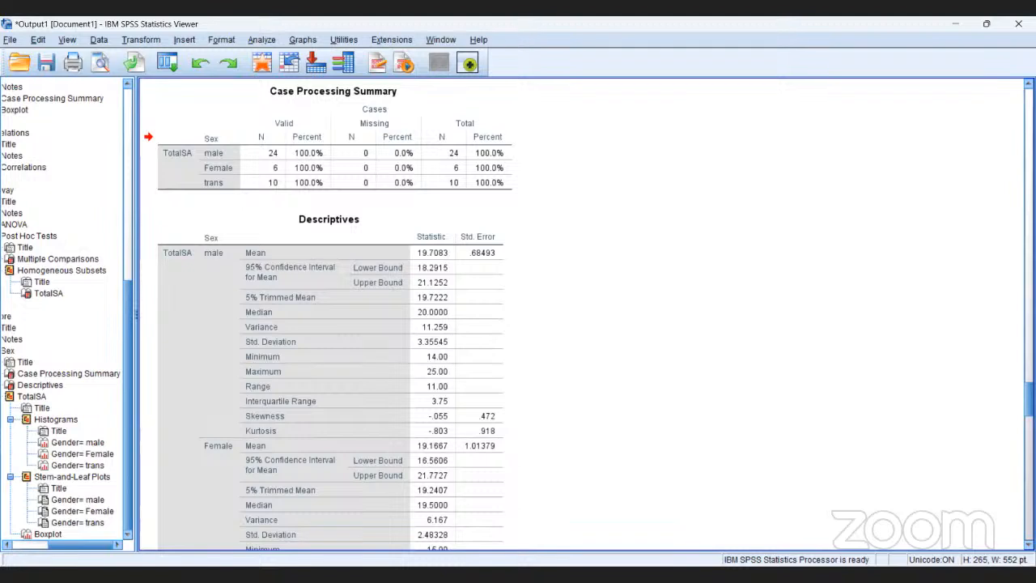
View the TotalSA histograms for each gender, the male and trans stem-and-leaf plots, and the boxplot by Sex.
click(70, 442)
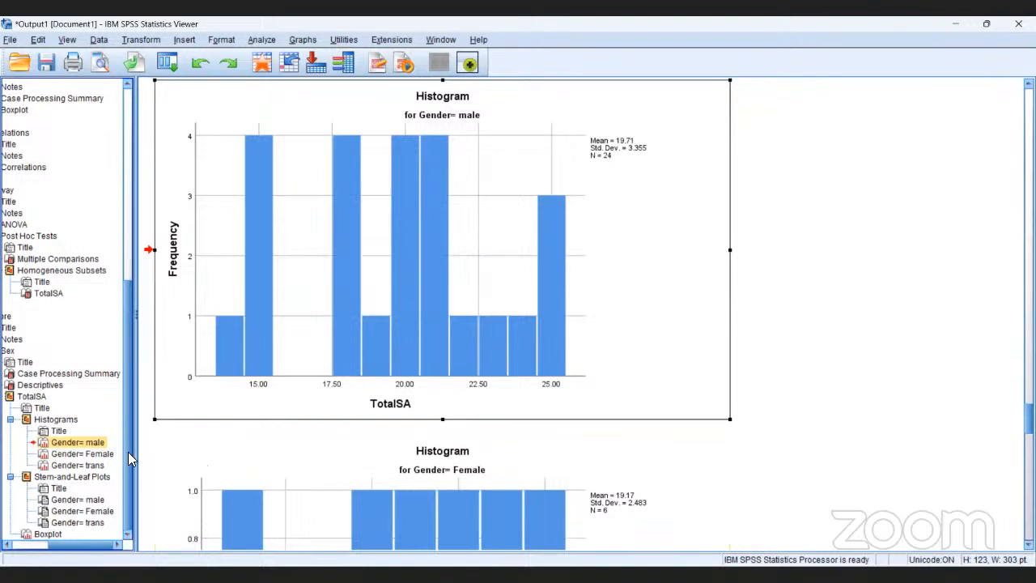
click(106, 458)
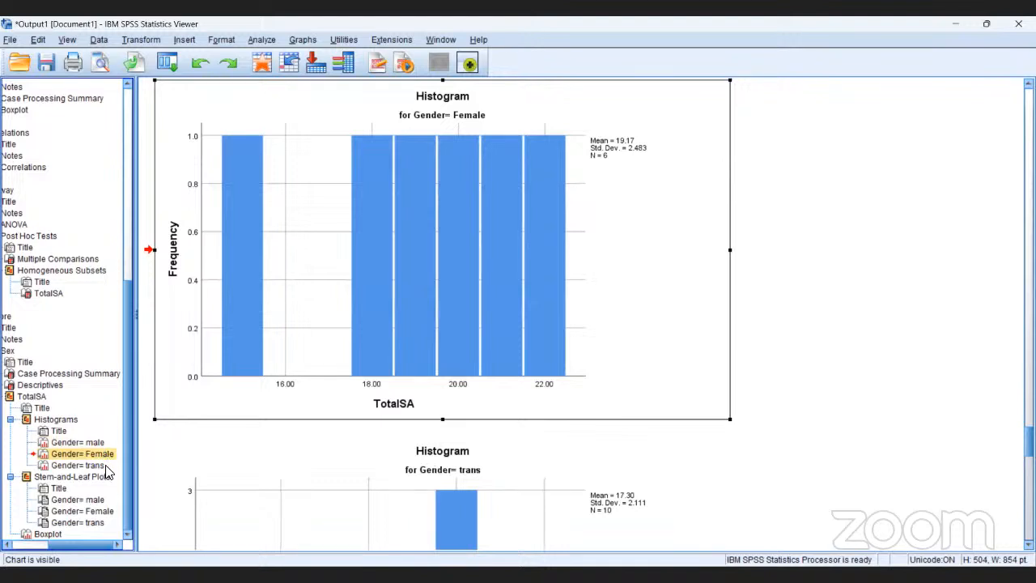
click(101, 464)
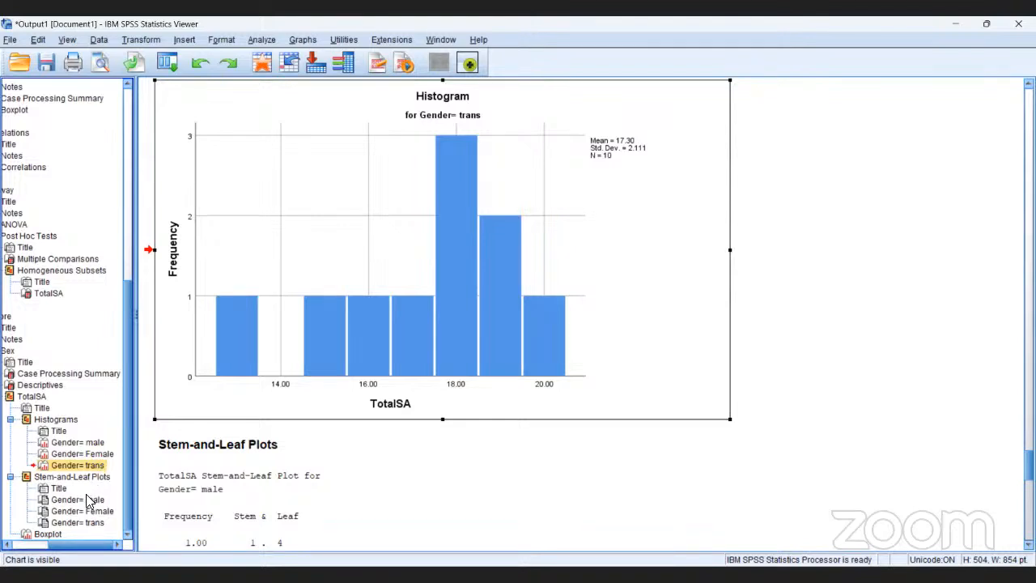
click(89, 501)
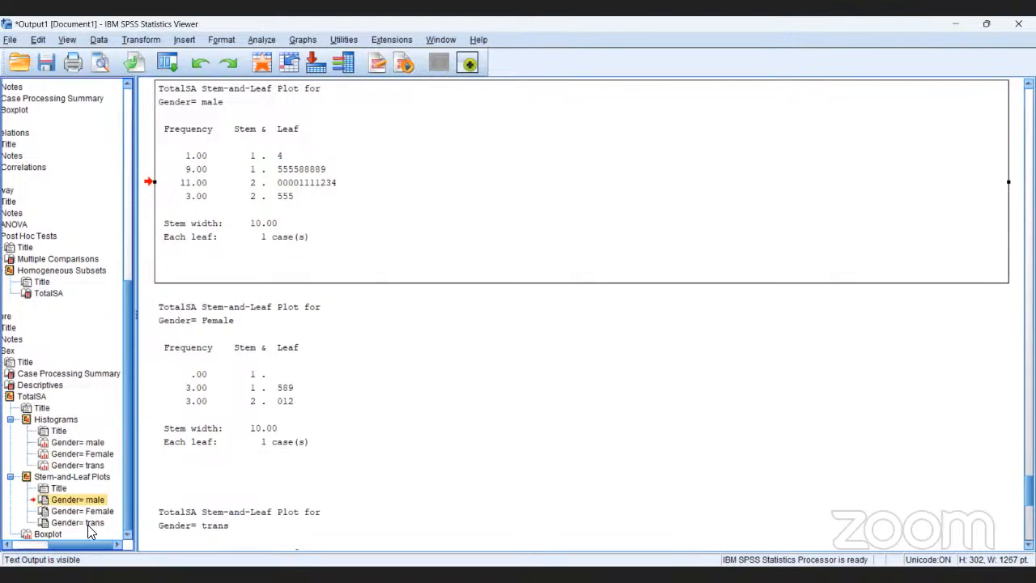
click(87, 522)
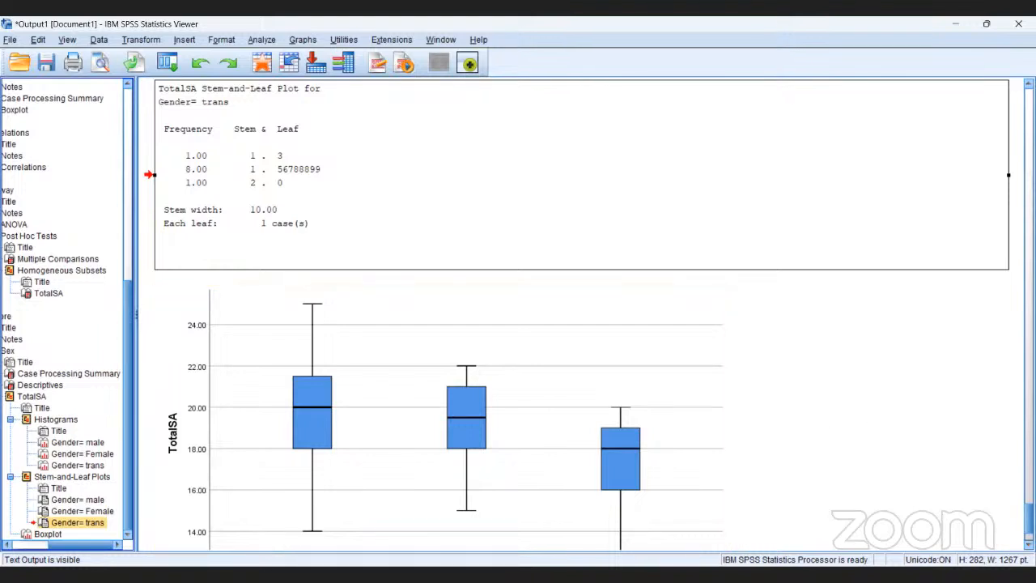
scroll(577, 314, down, 3)
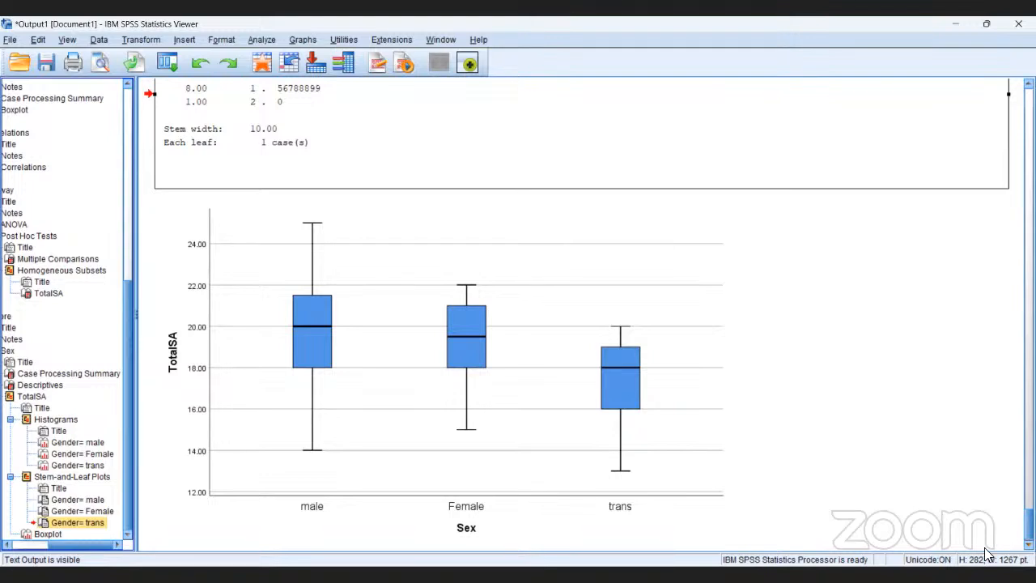
click(726, 455)
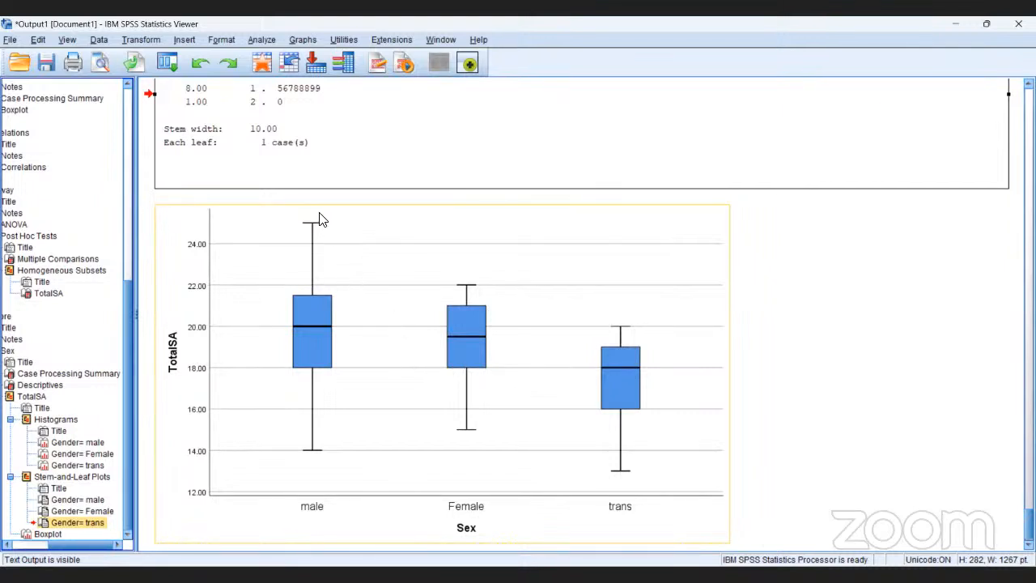
click(301, 155)
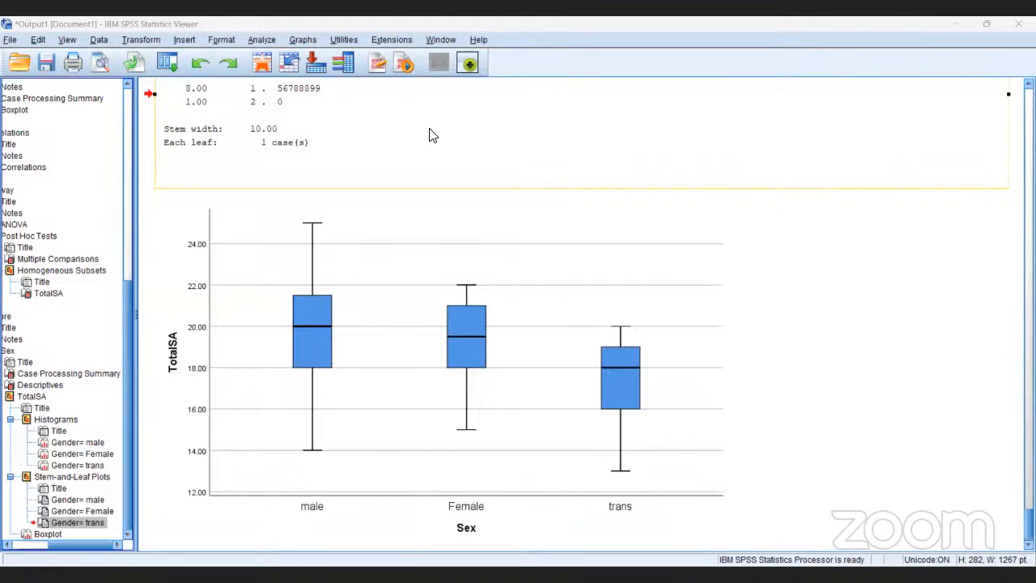
click(494, 170)
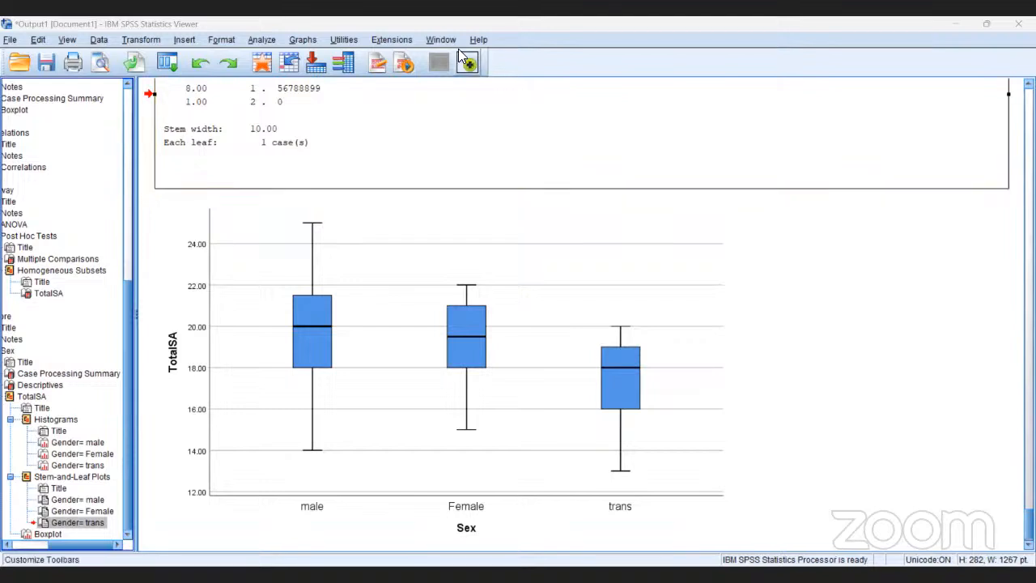
Set up another One-Way ANOVA with TotalSA as the dependent variable and remove Sex [Gender] as its factor.
click(265, 40)
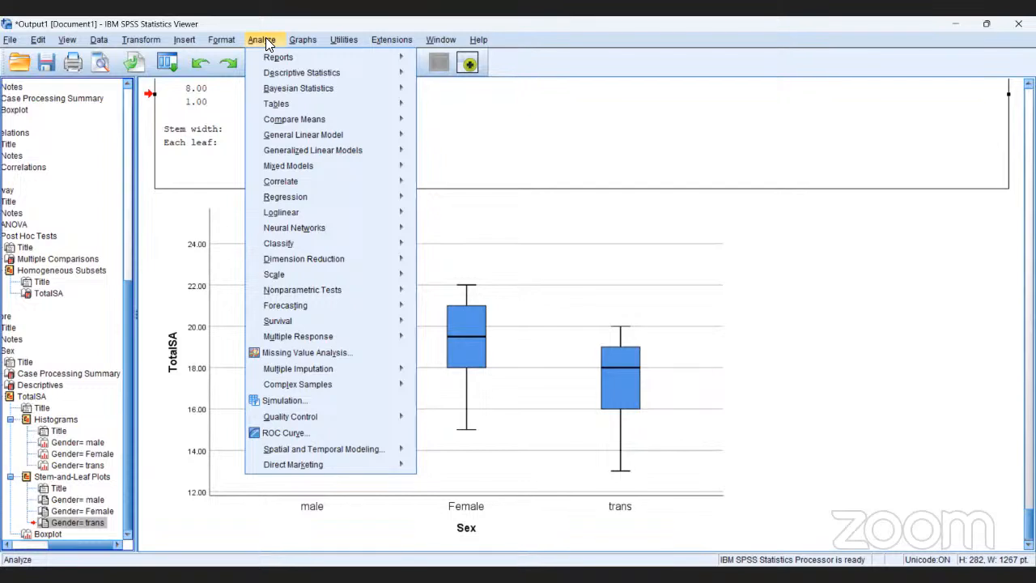
mouse_move(264, 74)
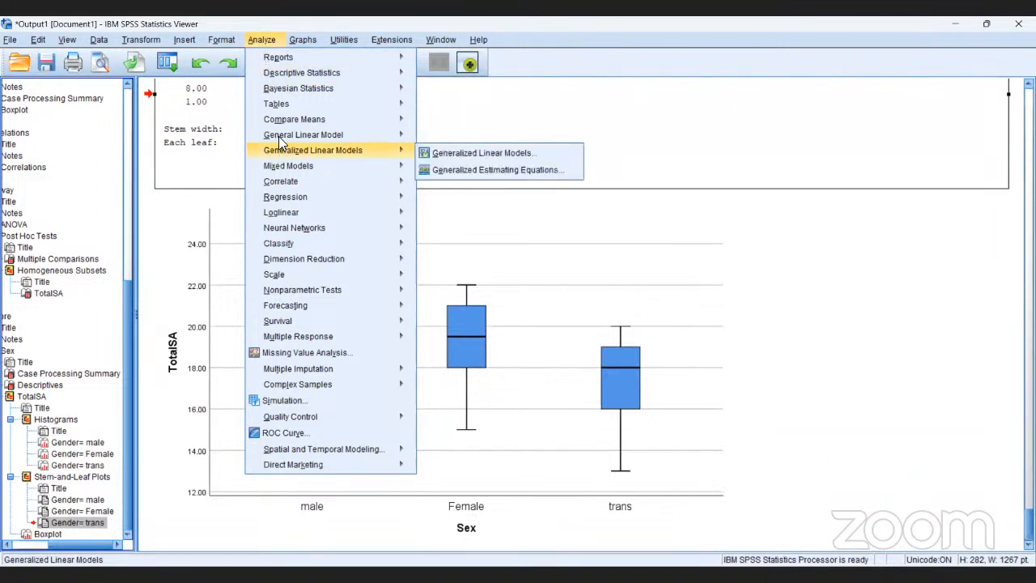
mouse_move(280, 131)
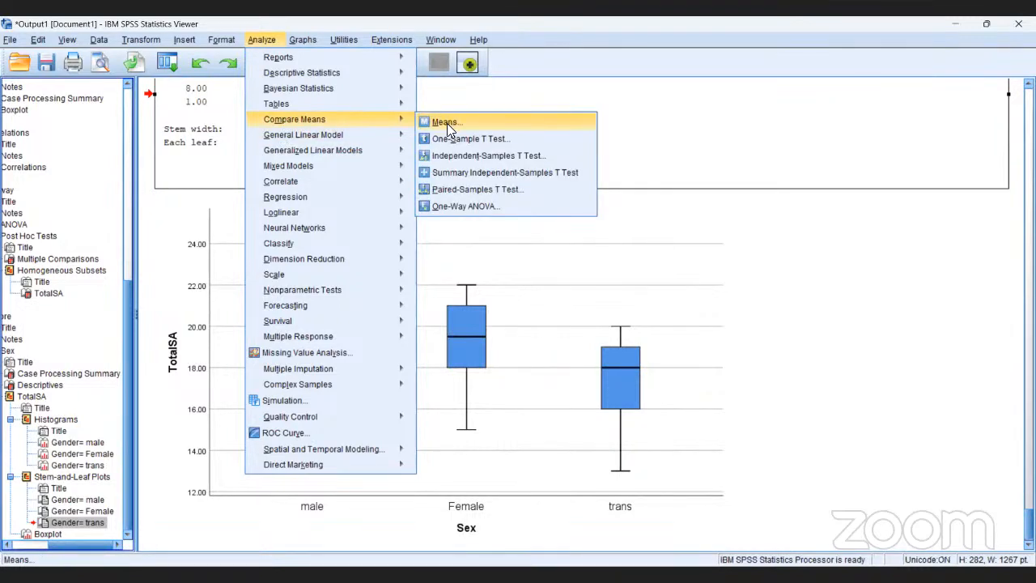
click(449, 208)
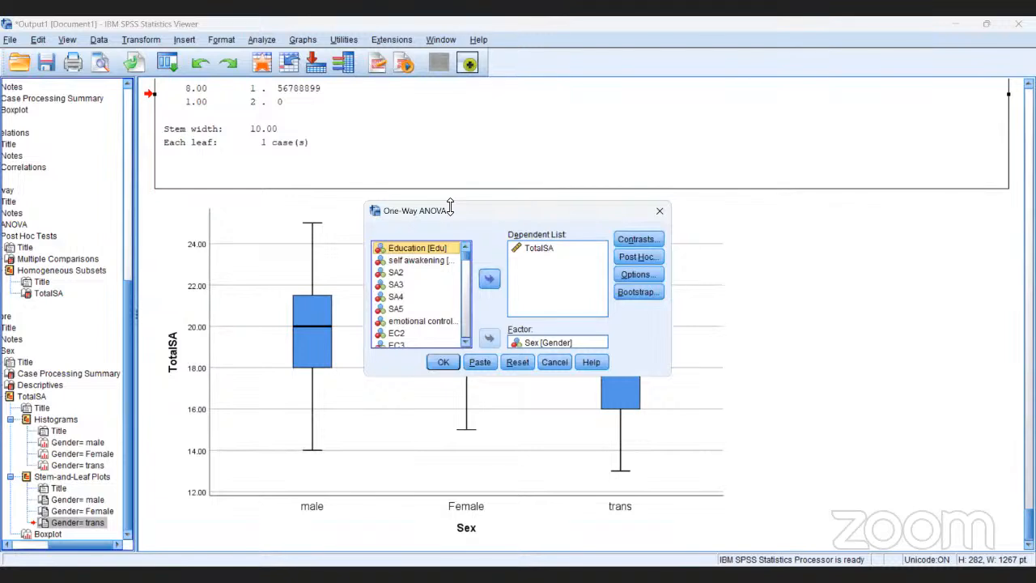
click(527, 345)
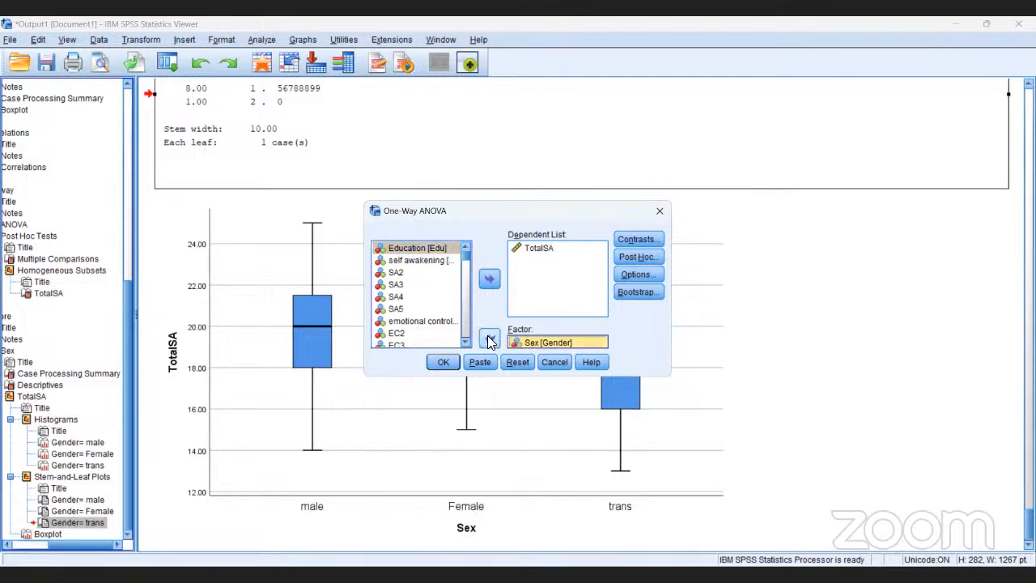
click(491, 339)
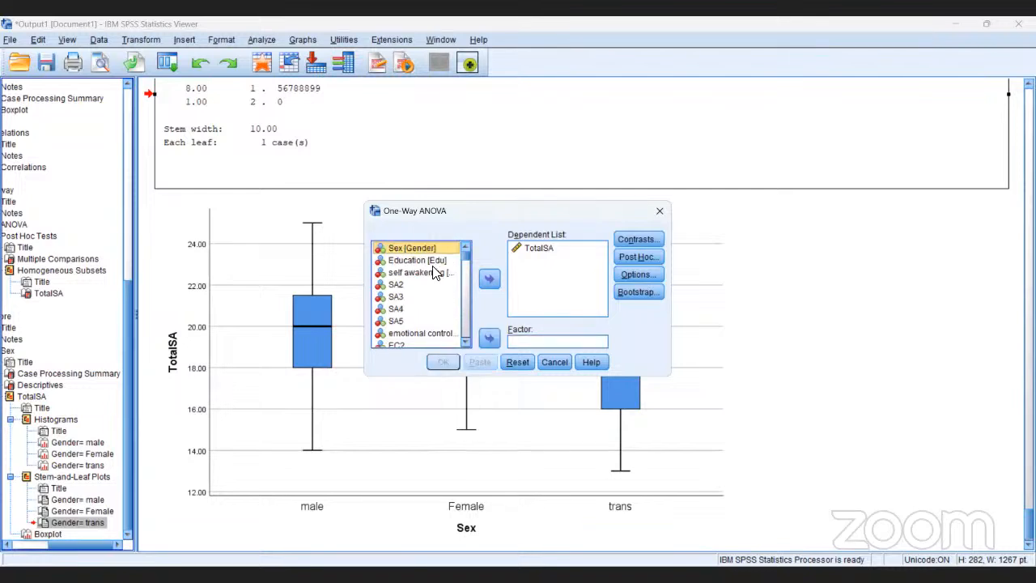
Set Education [Edu] as the factor for the One-Way ANOVA of TotalSA and run the analysis.
click(432, 261)
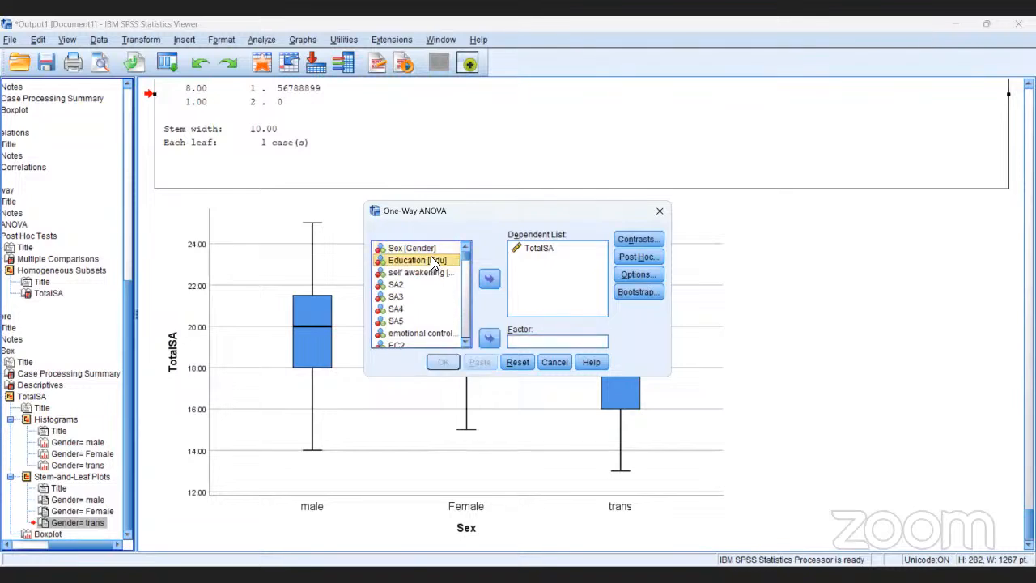
click(489, 340)
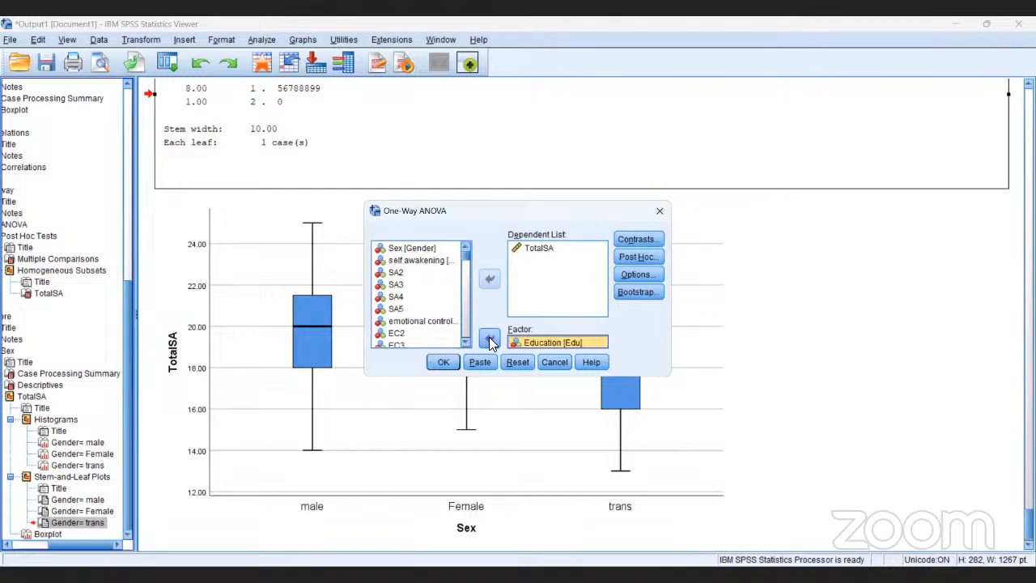
click(447, 359)
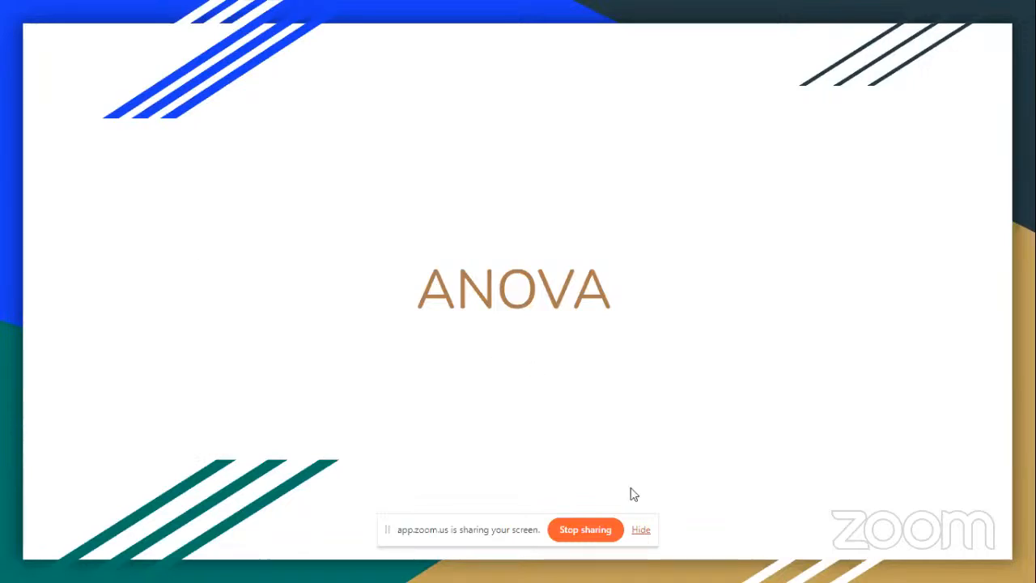
click(640, 530)
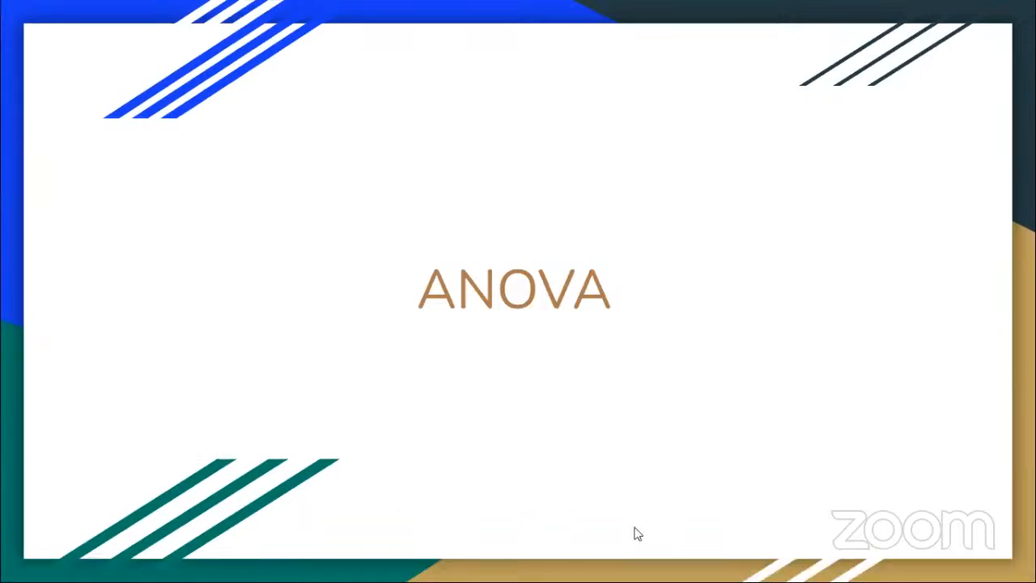
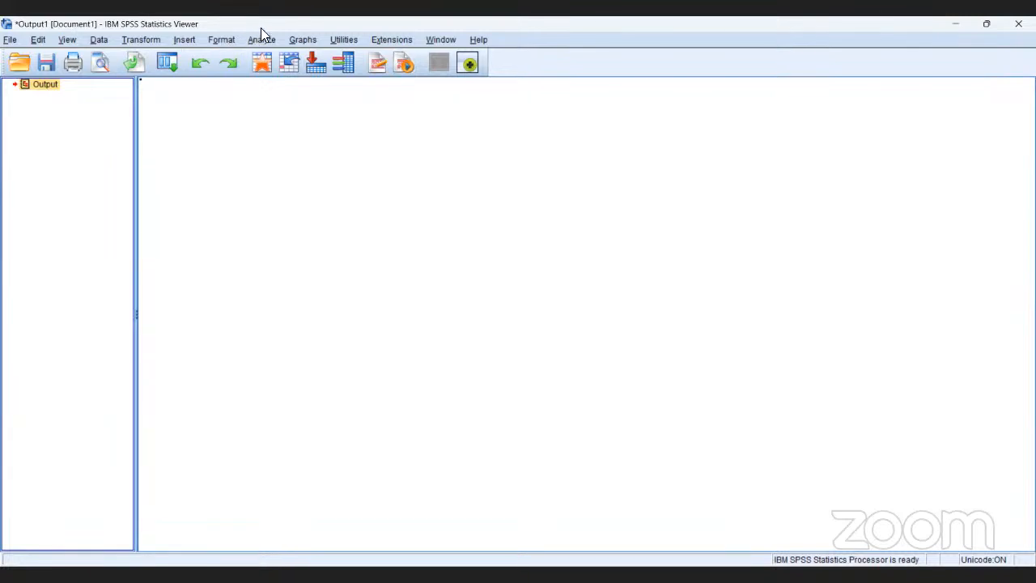
Set up a Kruskal-Wallis H test for several independent samples, grouped by Sex [Gender] with a range of 1 to 3.
click(265, 42)
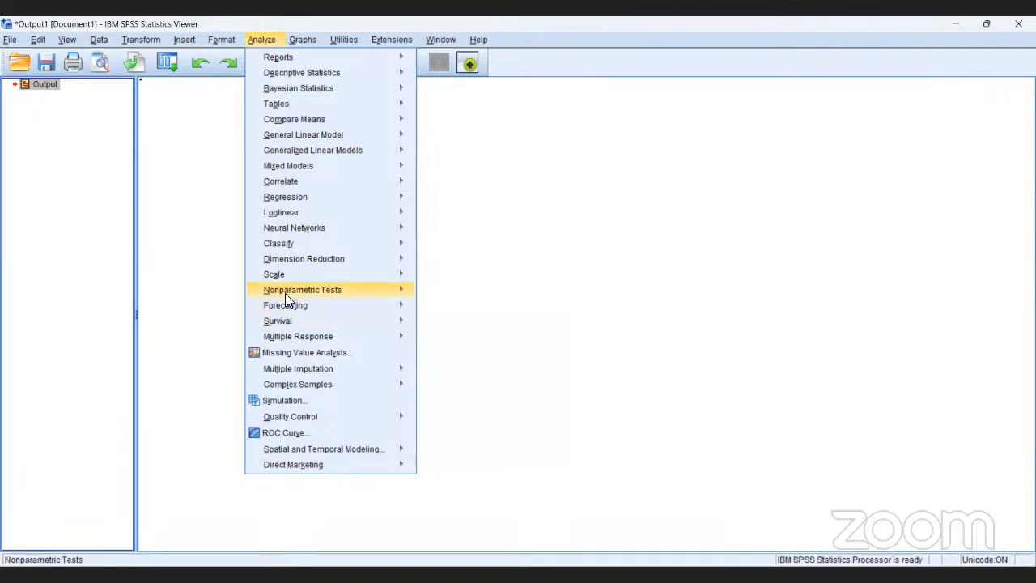
mouse_move(298, 288)
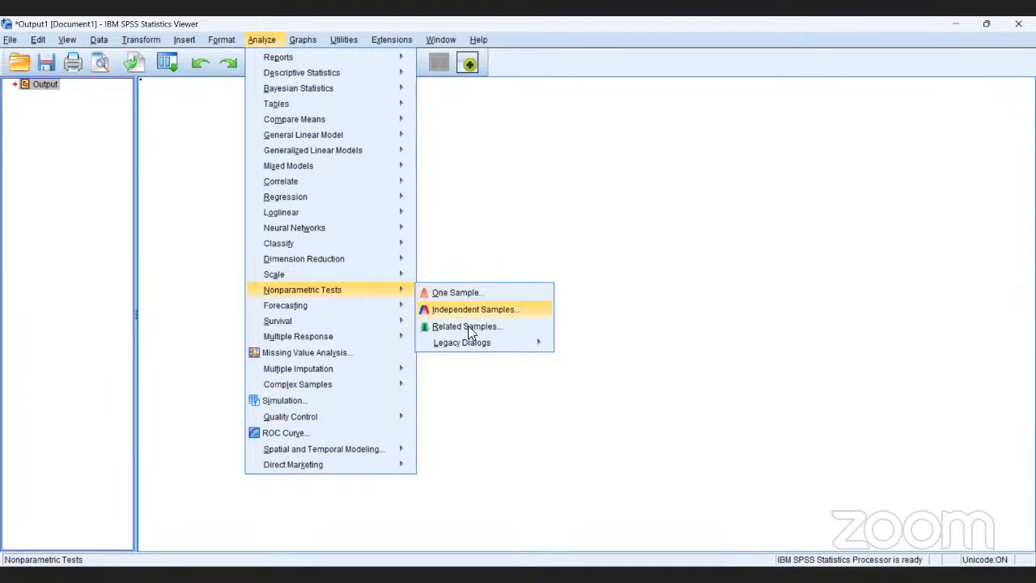
mouse_move(474, 344)
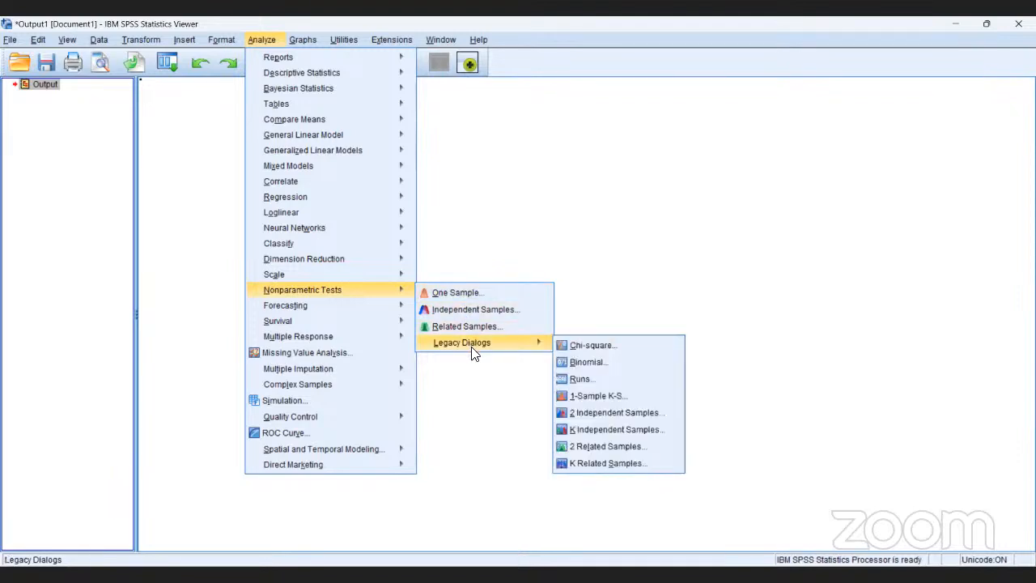
click(587, 432)
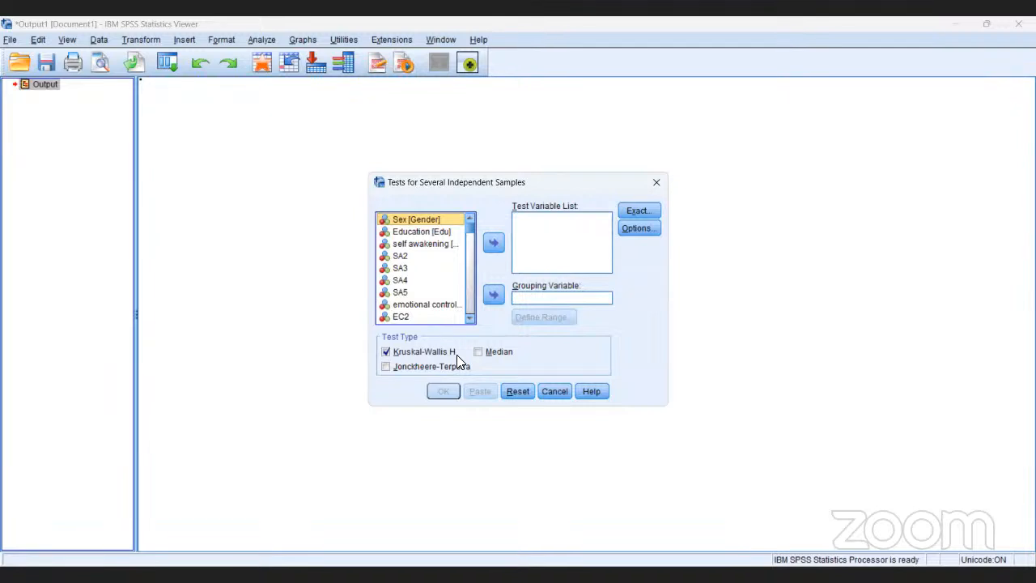
click(493, 295)
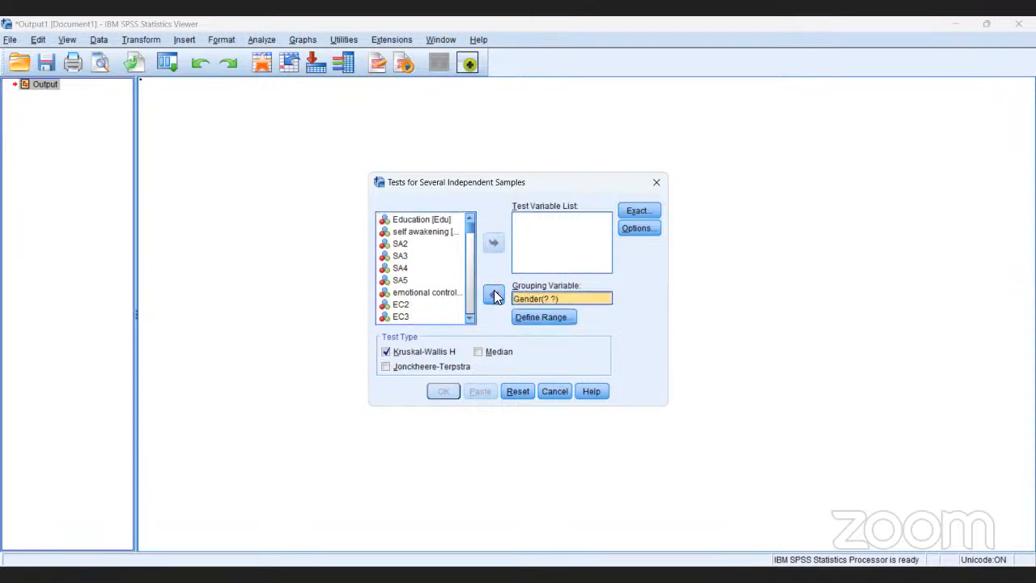
click(545, 317)
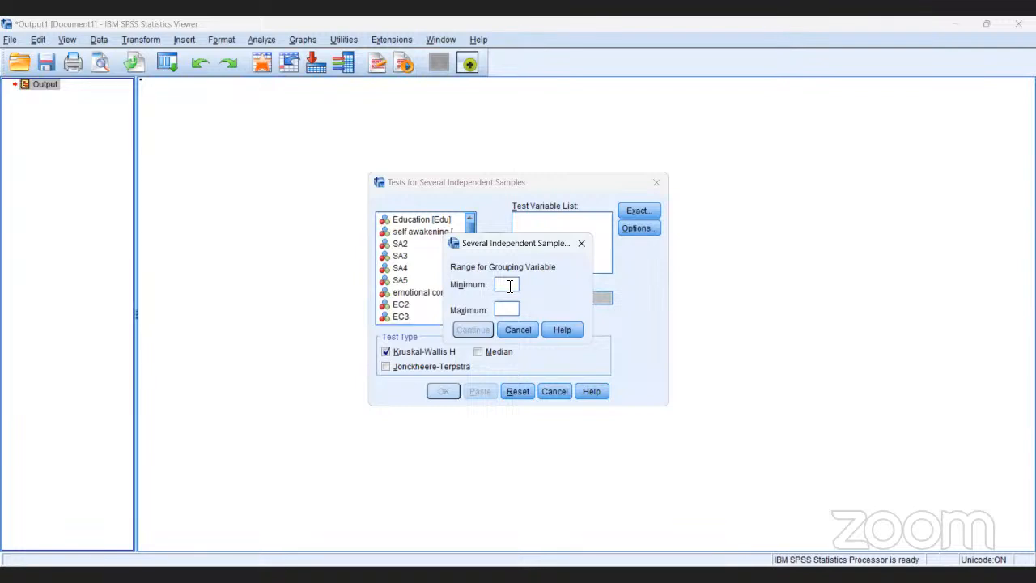
text(1)
text(3)
click(479, 330)
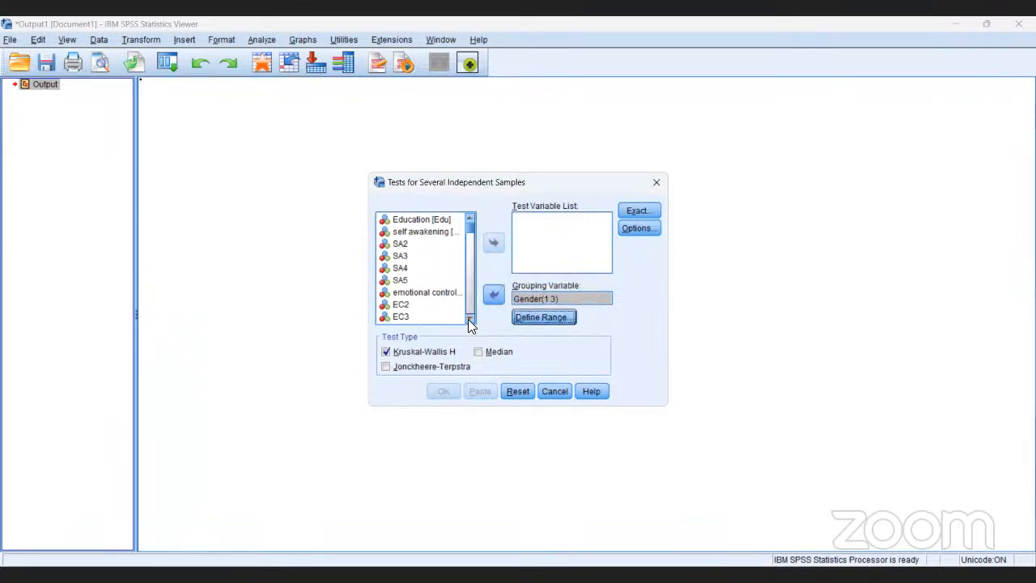
Add TotalSA as the test variable of the Kruskal-Wallis test.
click(468, 320)
click(468, 319)
click(468, 319)
click(469, 319)
click(468, 320)
click(468, 319)
click(468, 320)
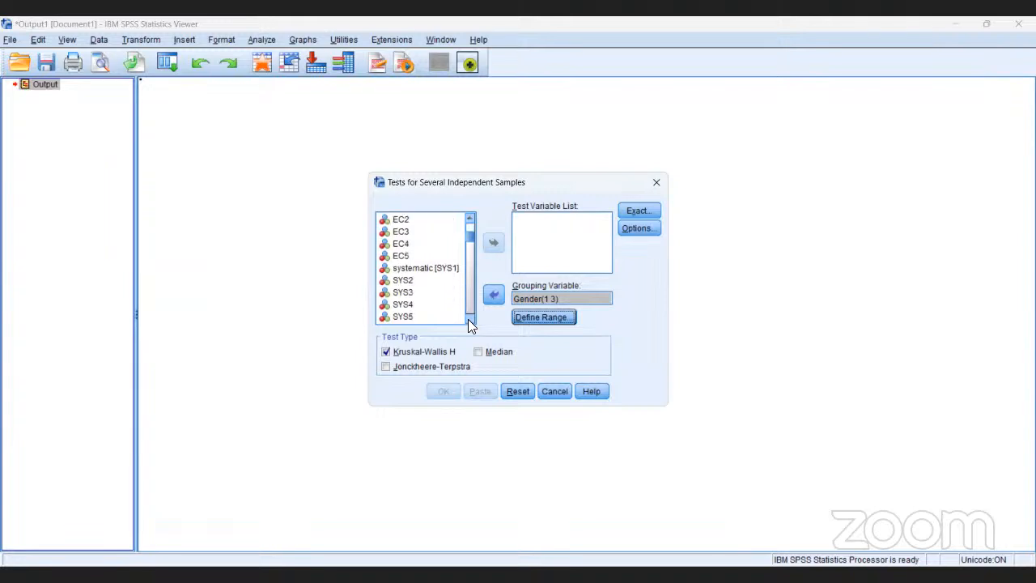
click(467, 319)
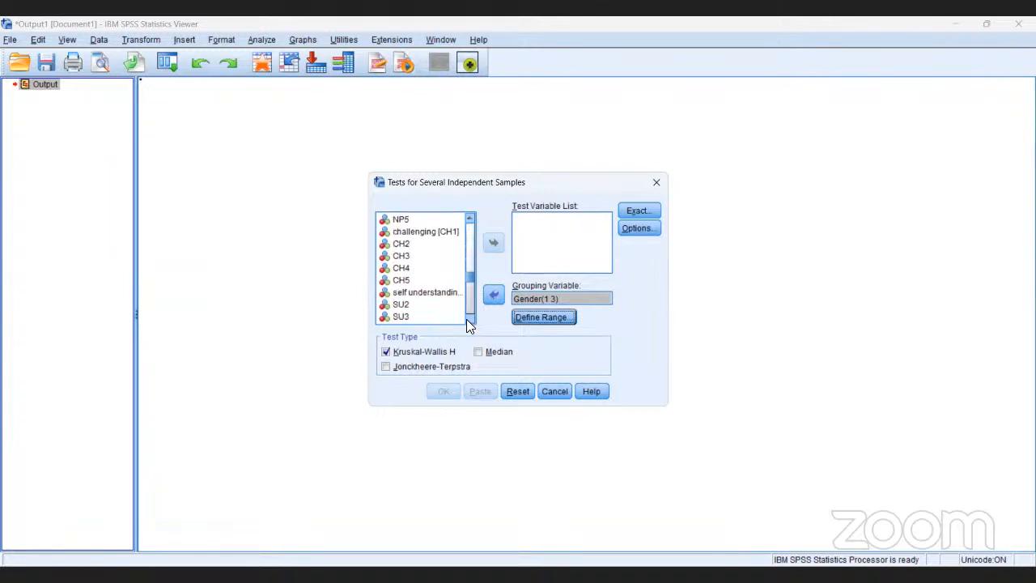
drag(467, 319, 467, 319)
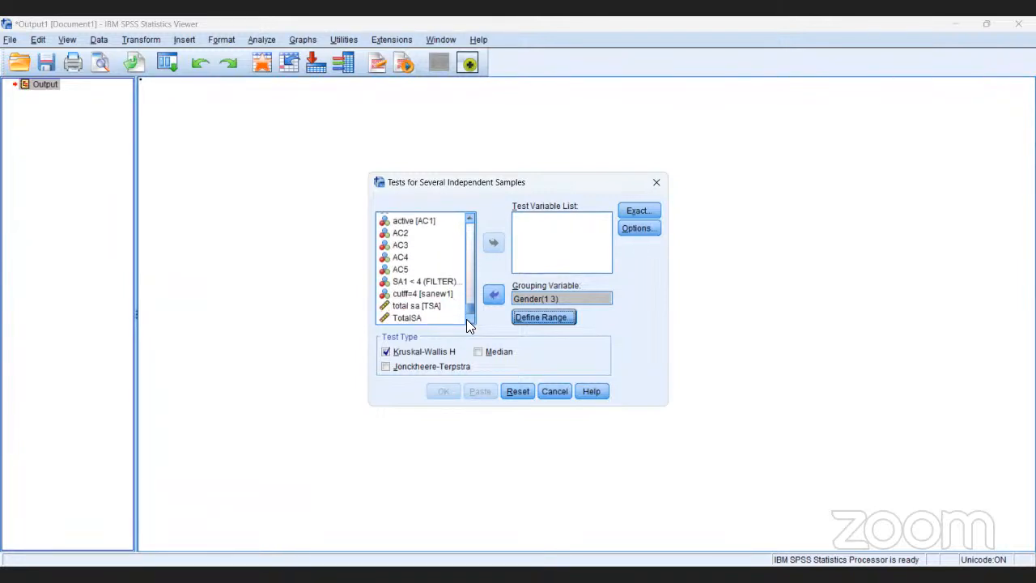
click(418, 319)
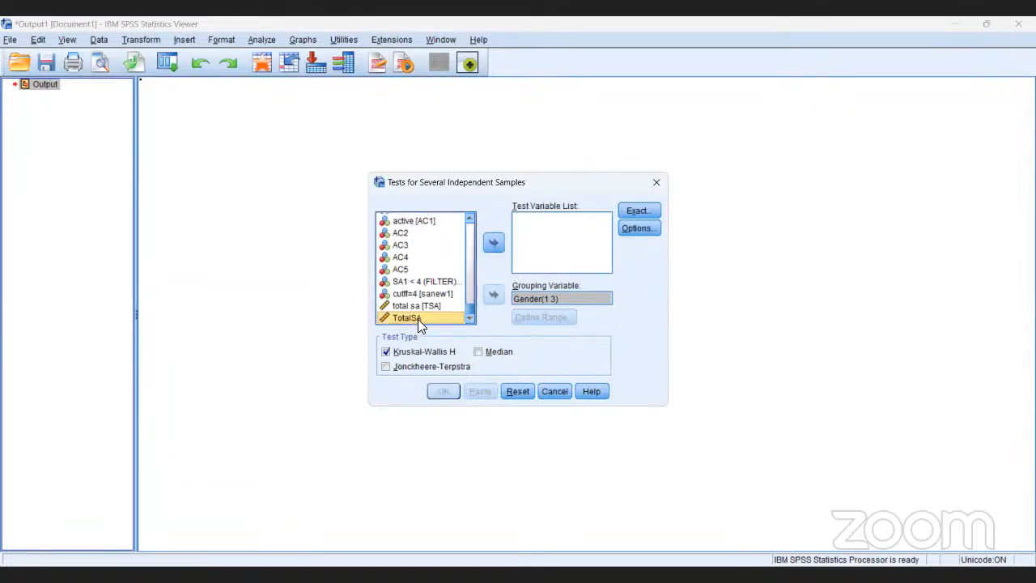
click(493, 244)
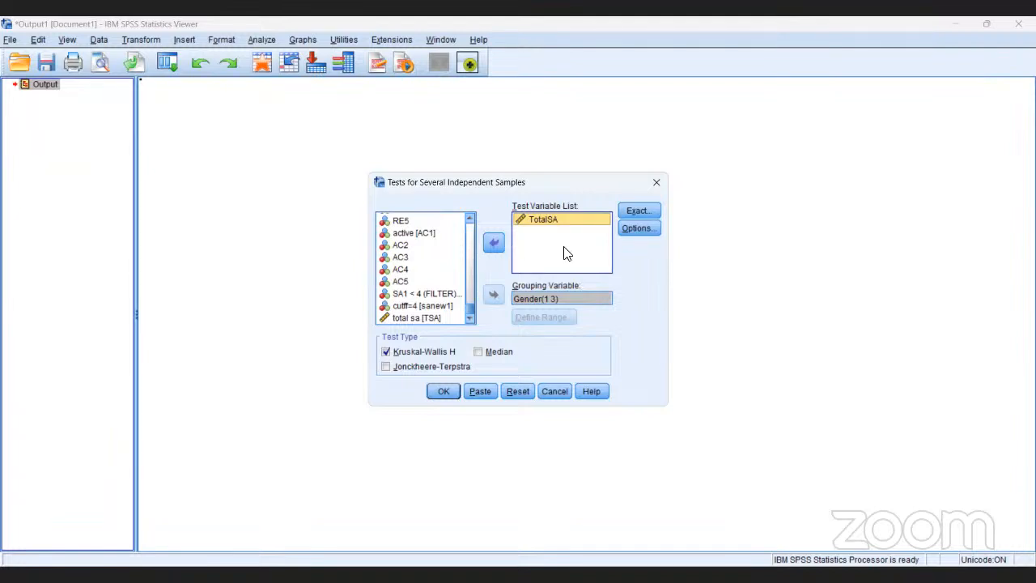
Include Descriptive statistics in the Kruskal-Wallis test and run the analysis.
click(636, 230)
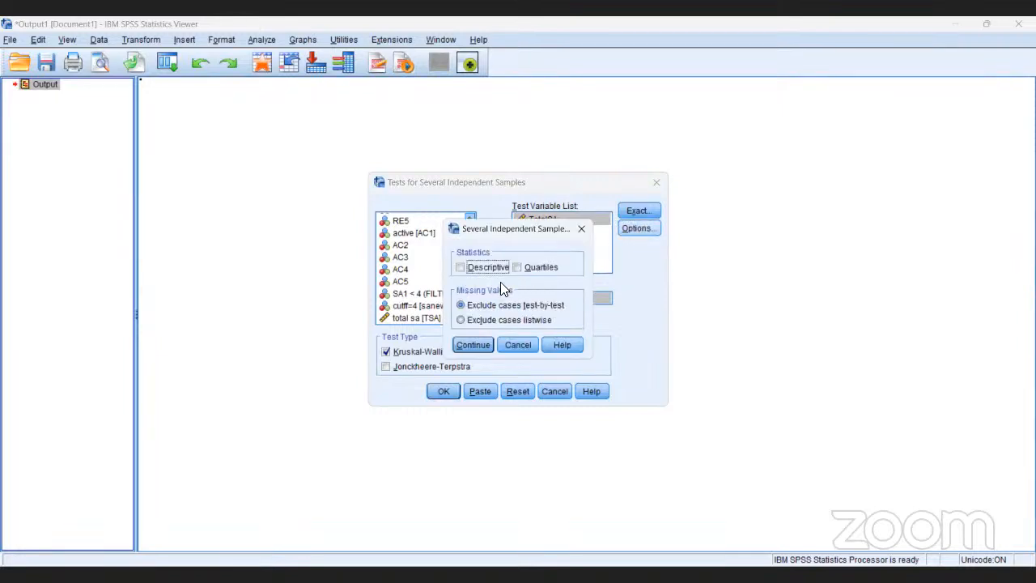
click(462, 268)
click(466, 344)
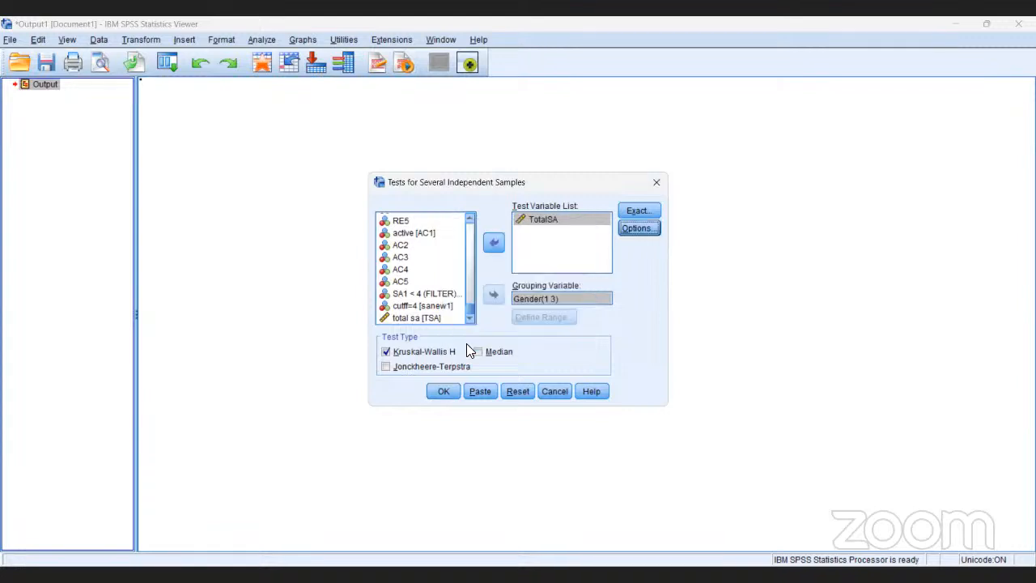
click(442, 387)
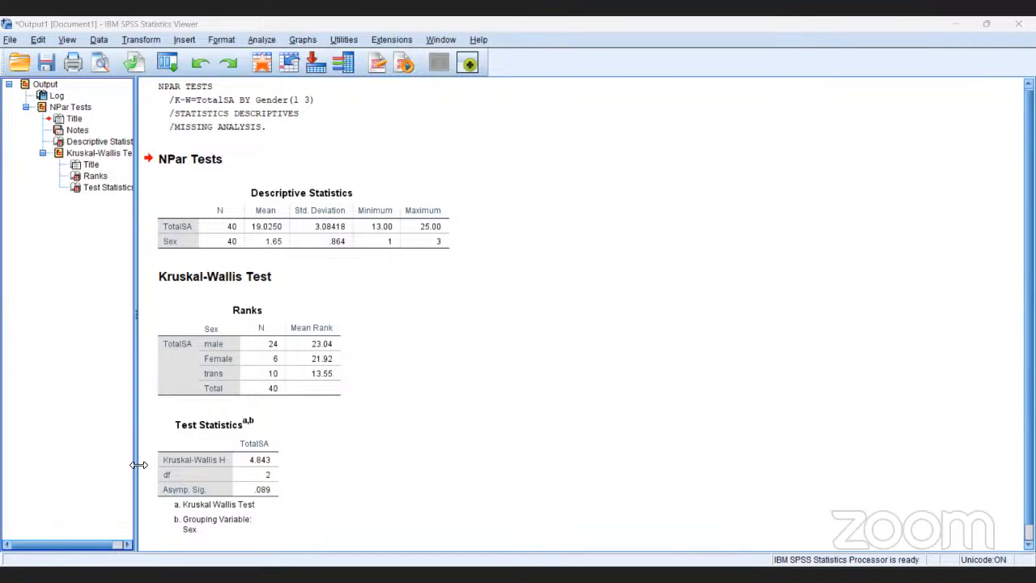
Examine the Kruskal-Wallis Ranks table and the Test Statistics table for TotalSA by Sex.
click(184, 491)
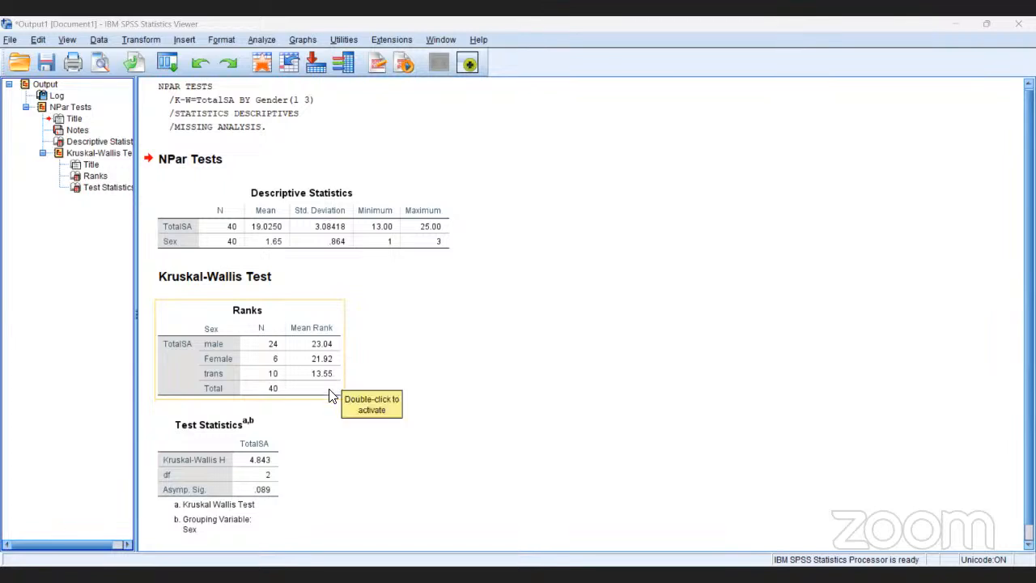
click(320, 411)
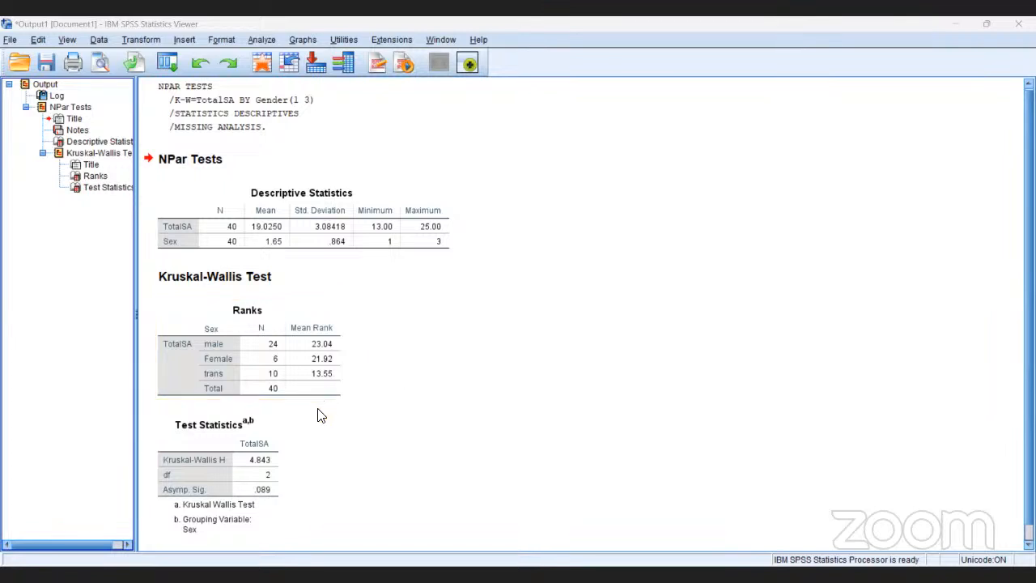
click(275, 473)
scroll(583, 315, down, 1)
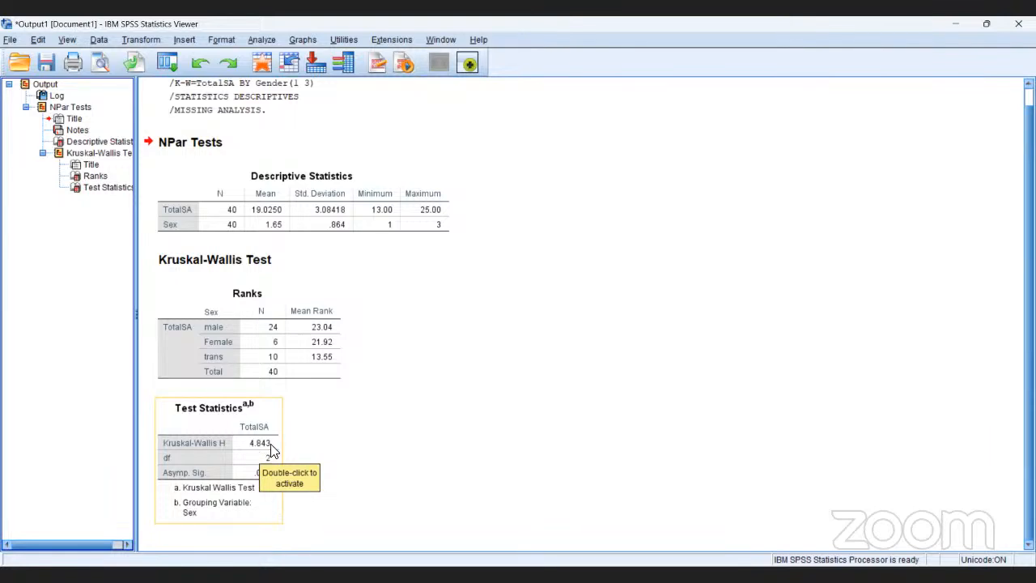
click(245, 479)
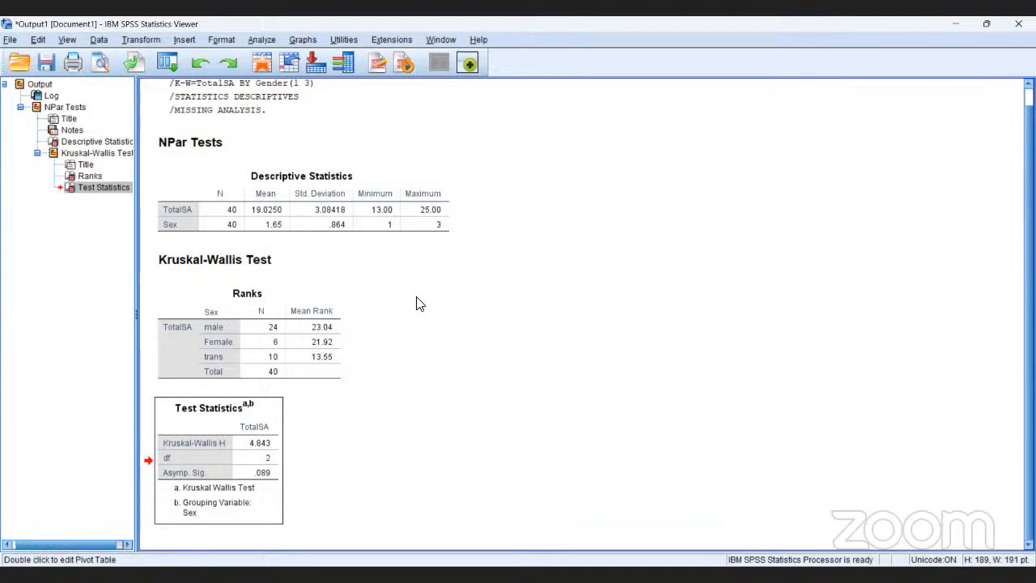
click(220, 328)
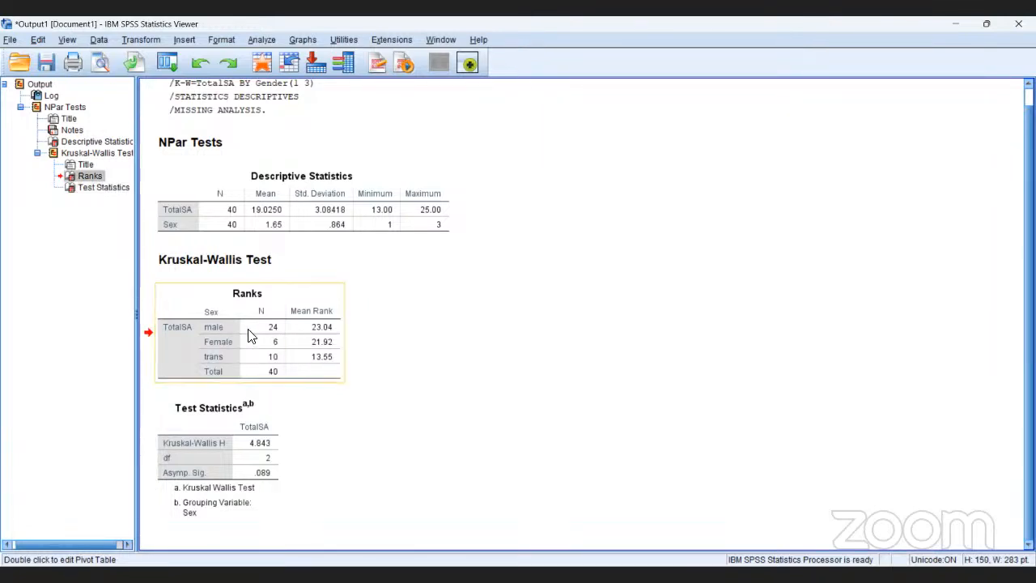
click(322, 304)
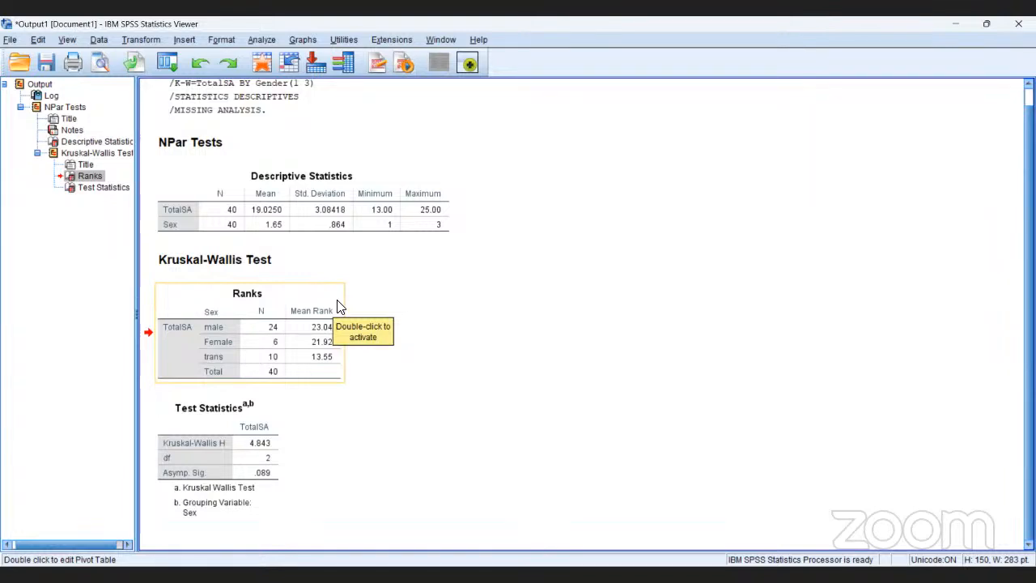
Create a bar graph from the Sex, N and Mean Rank cells of the male, Female and trans rows in the Ranks table.
double_click(338, 303)
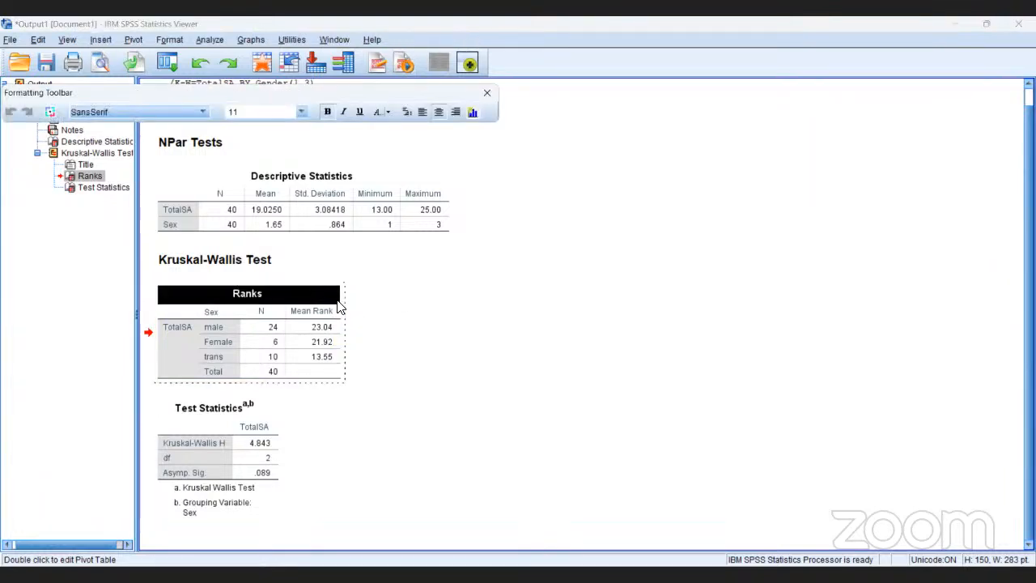
click(203, 314)
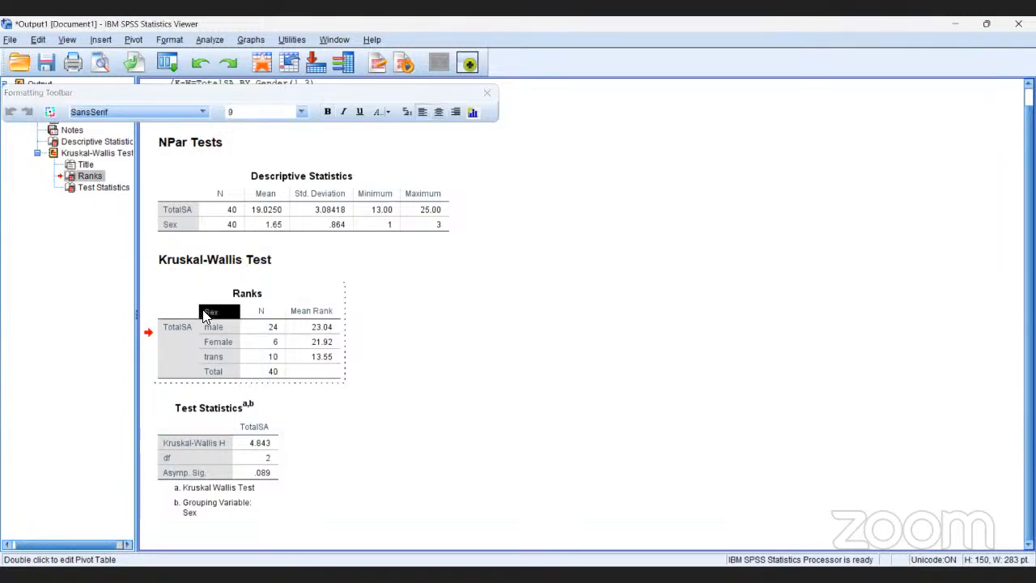
key(shift+Right)
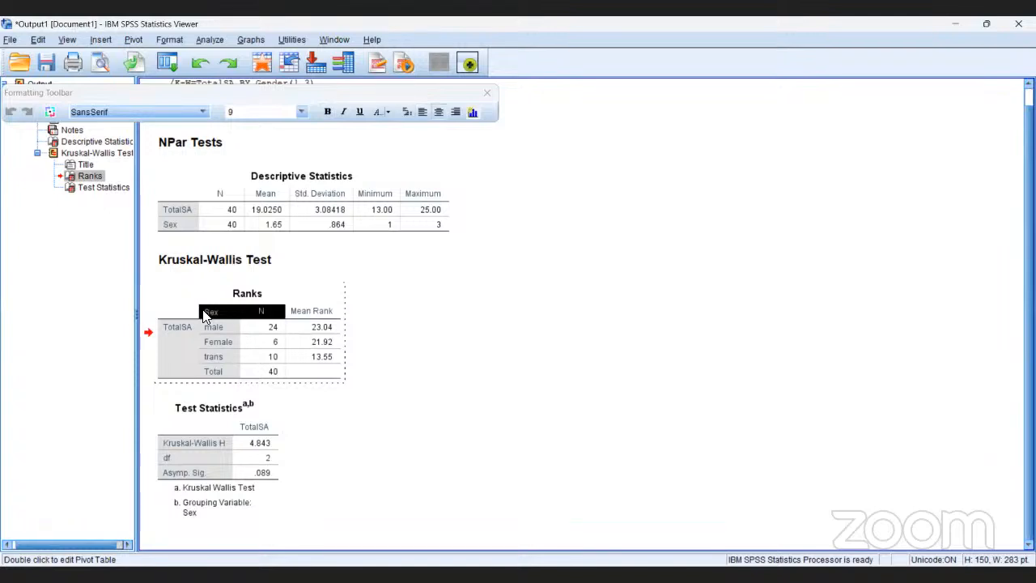
key(shift+Right)
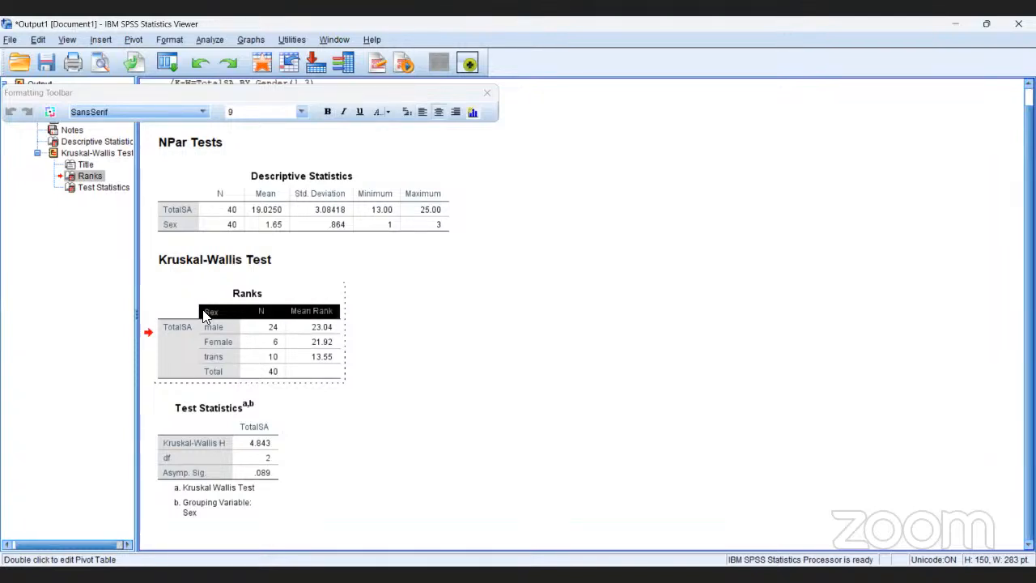
key(shift+Down)
key(shift+Down)
key(shift+Down)
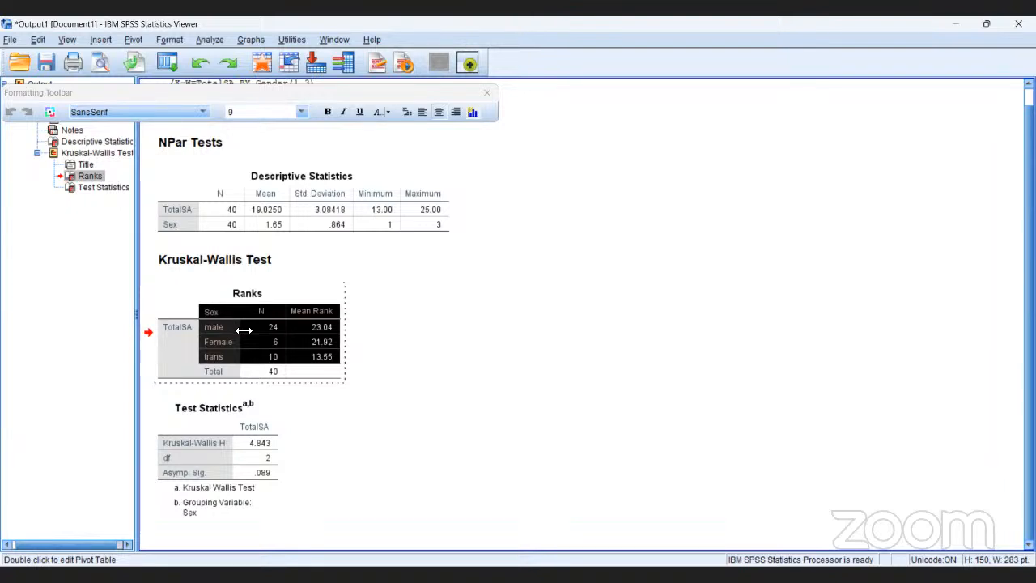
right_click(287, 340)
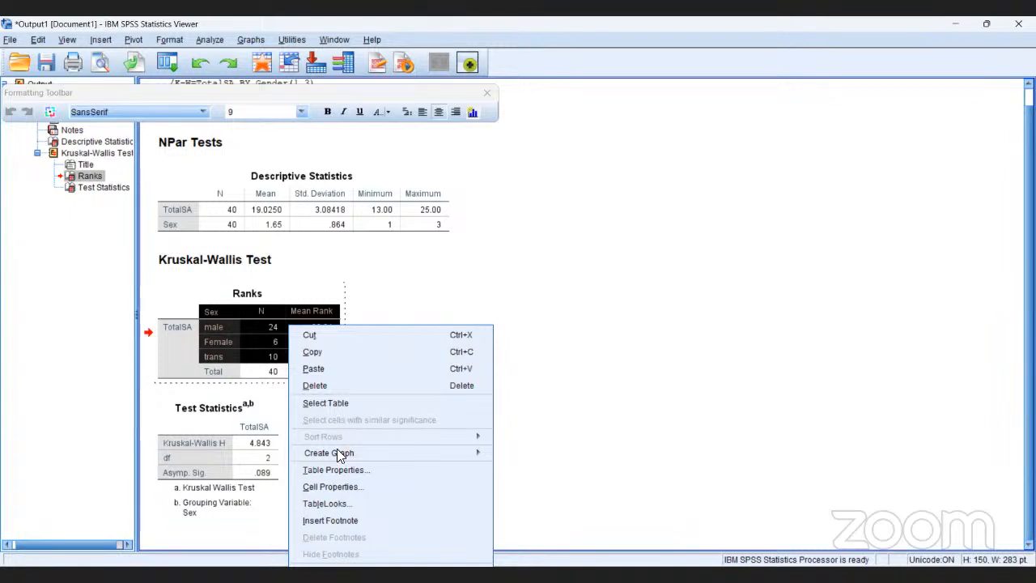
mouse_move(336, 453)
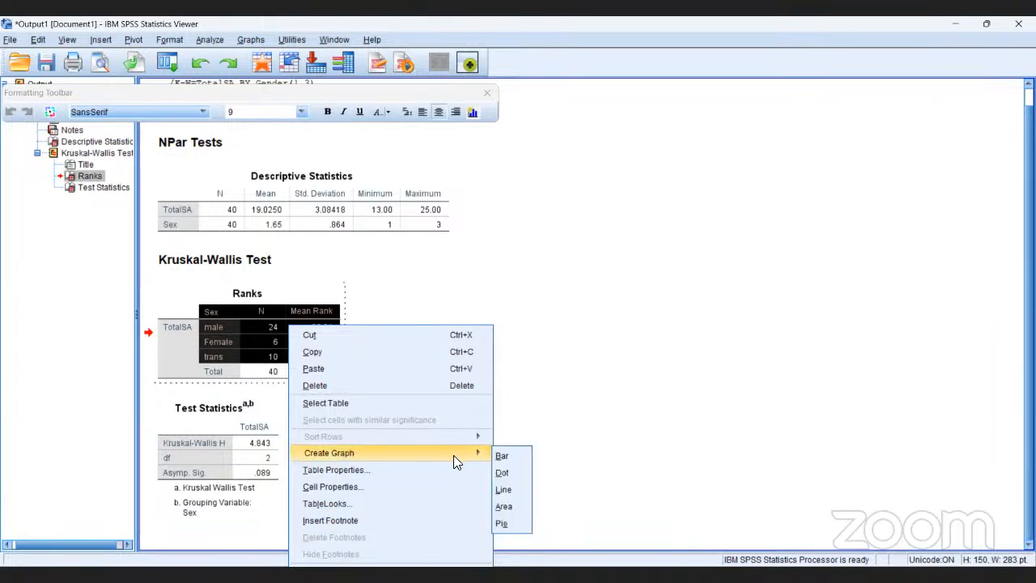
click(502, 456)
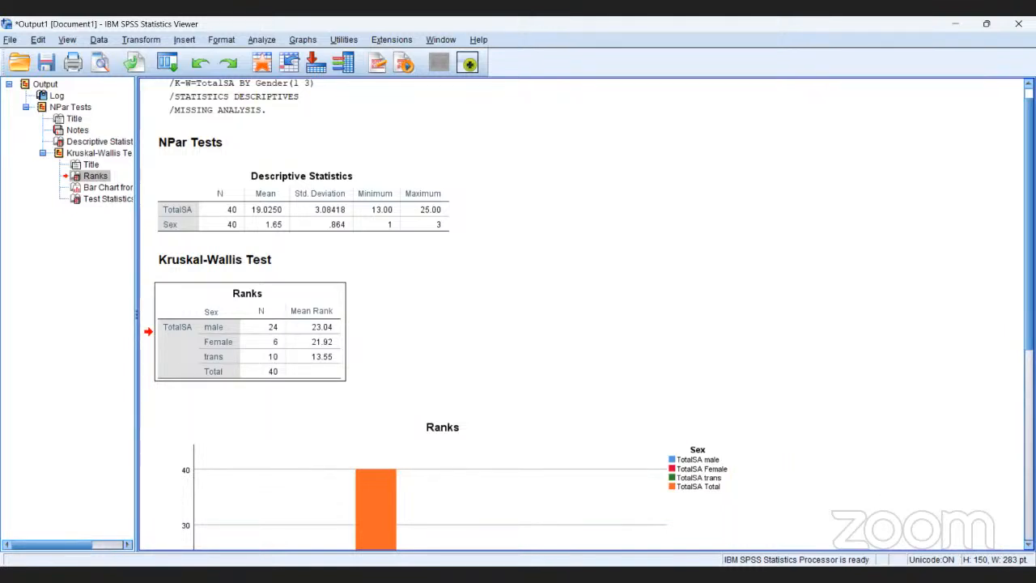
scroll(583, 314, down, 8)
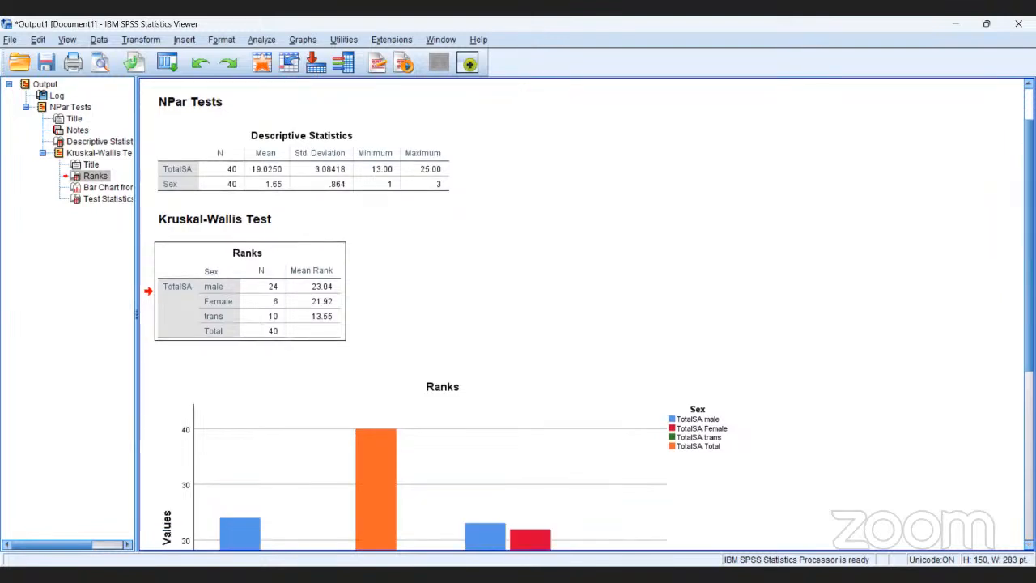
scroll(583, 314, down, 4)
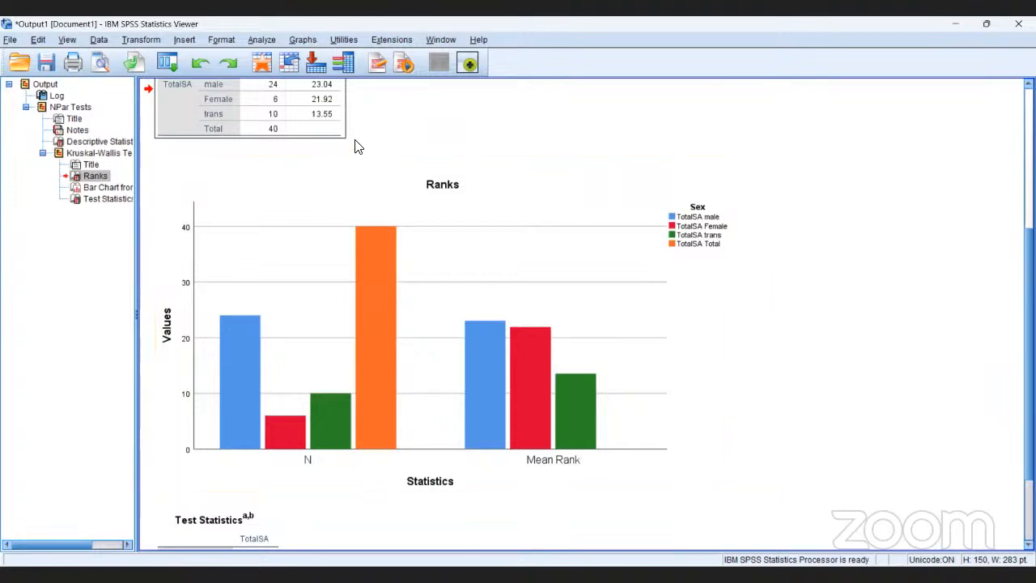
click(379, 122)
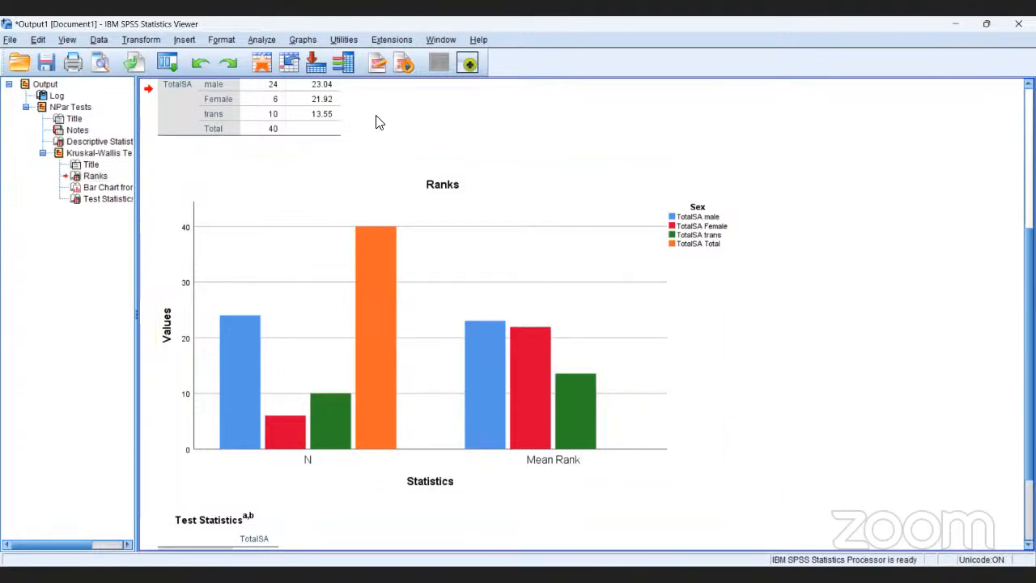
Run the One-Way ANOVA of TotalSA by Education and select its ANOVA table in the output.
click(270, 41)
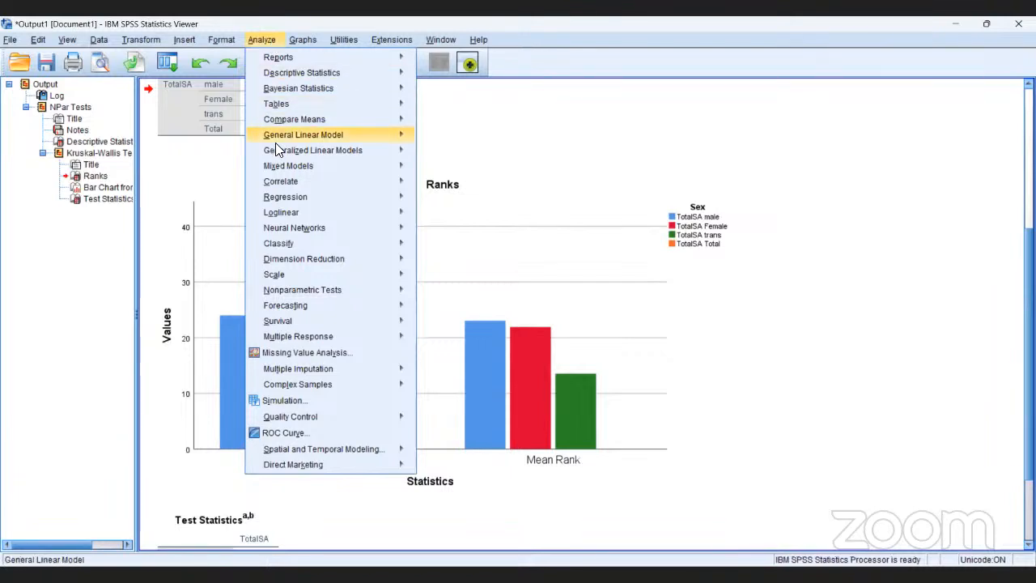
mouse_move(292, 138)
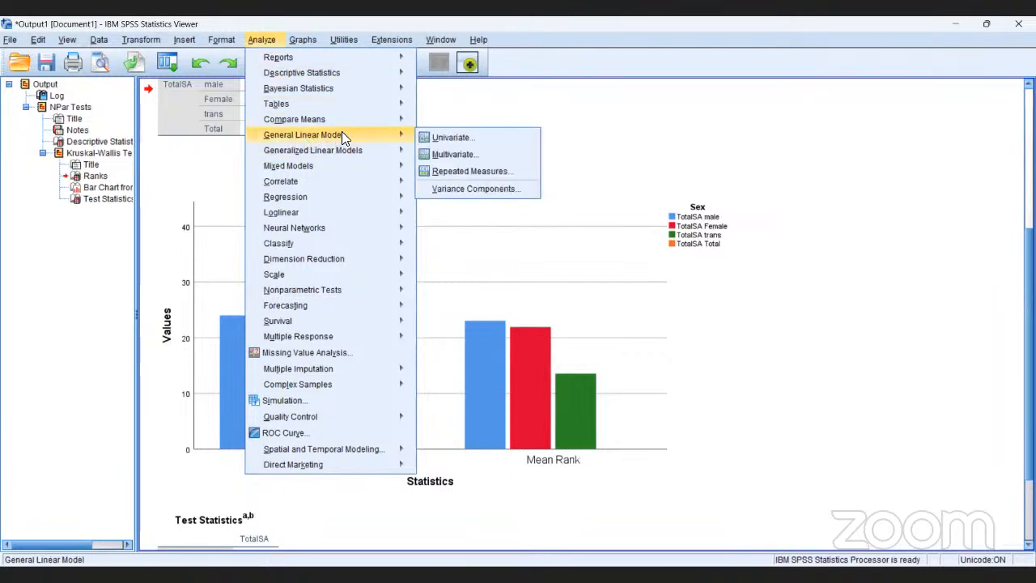
mouse_move(392, 119)
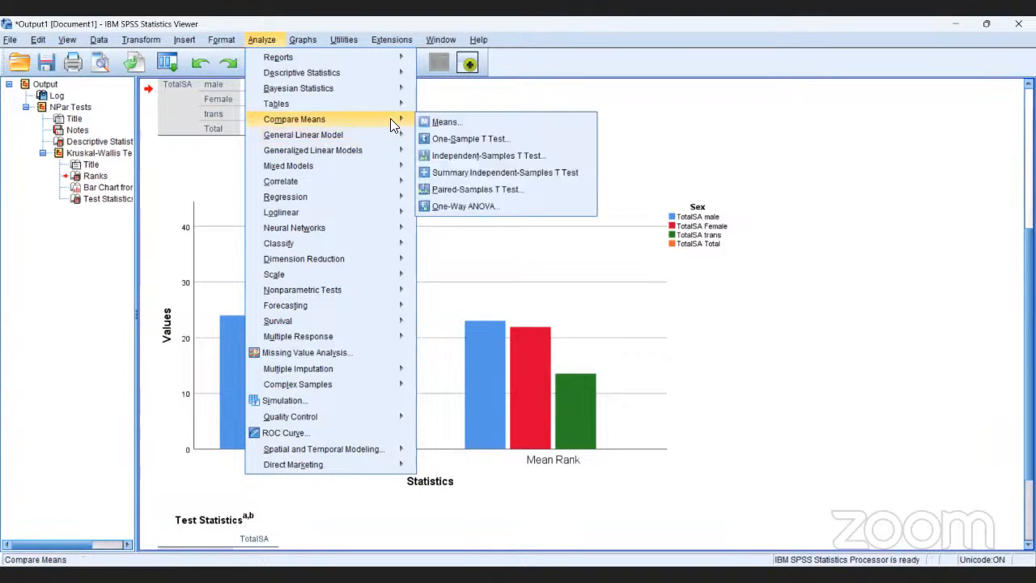
click(441, 206)
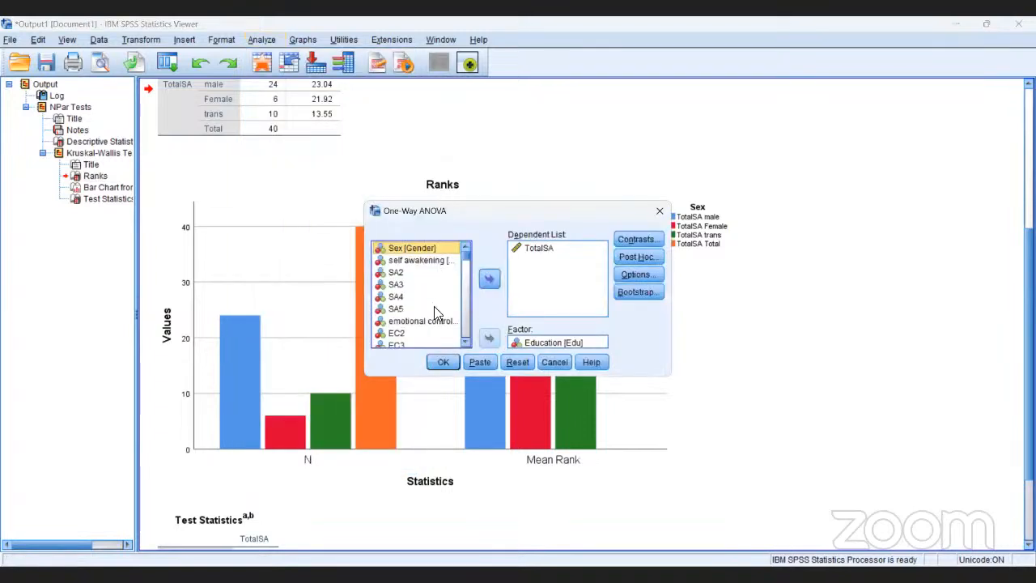
click(443, 363)
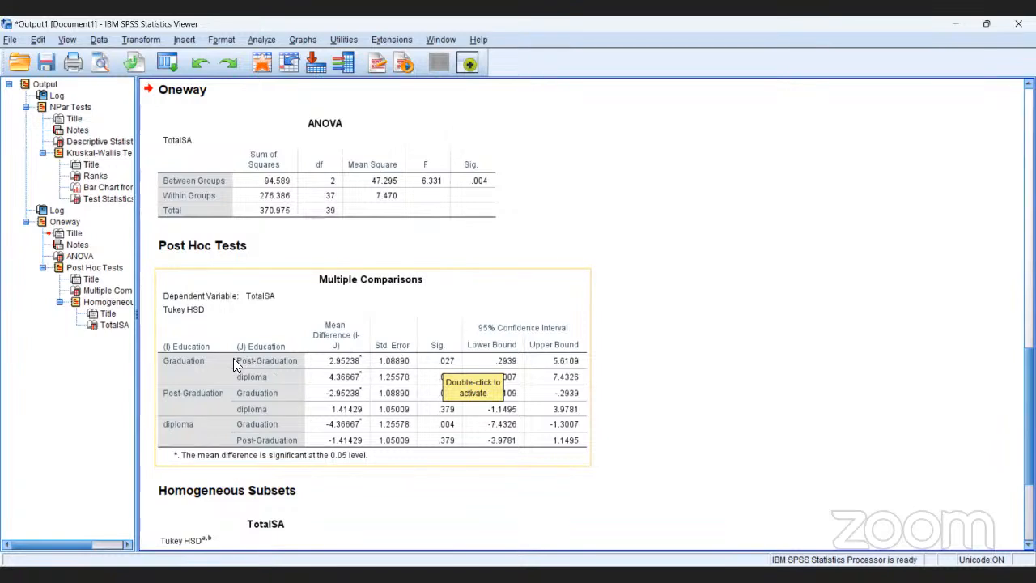
click(80, 255)
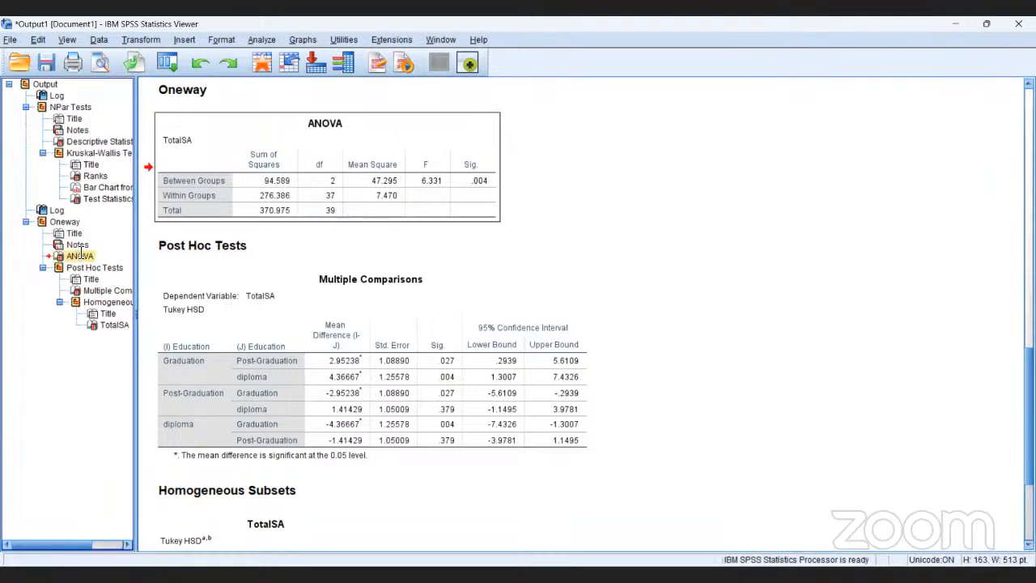
click(80, 255)
Rerun the One-Way ANOVA of TotalSA by Education with Descriptive statistics and a Means plot included.
click(272, 38)
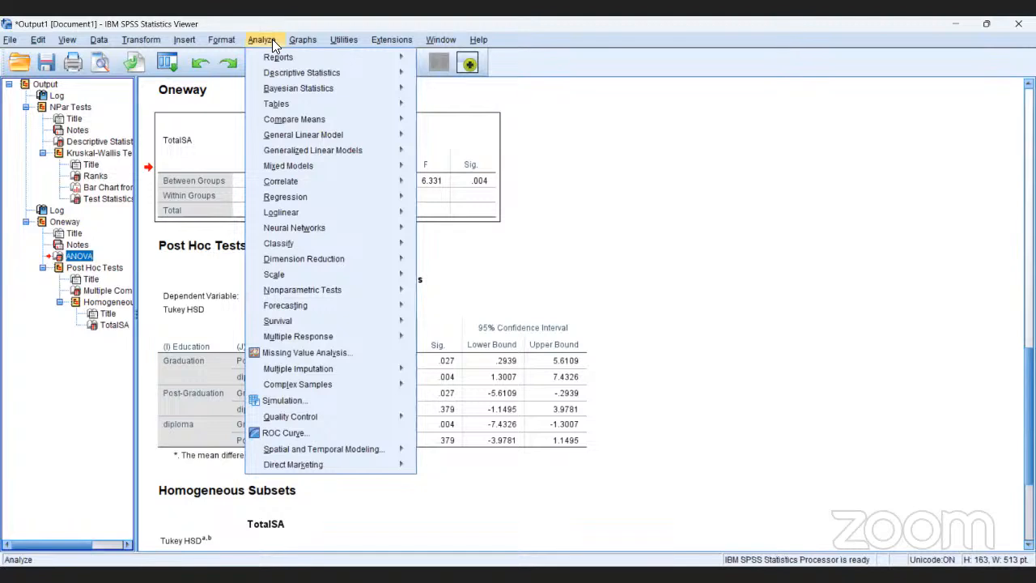
mouse_move(280, 119)
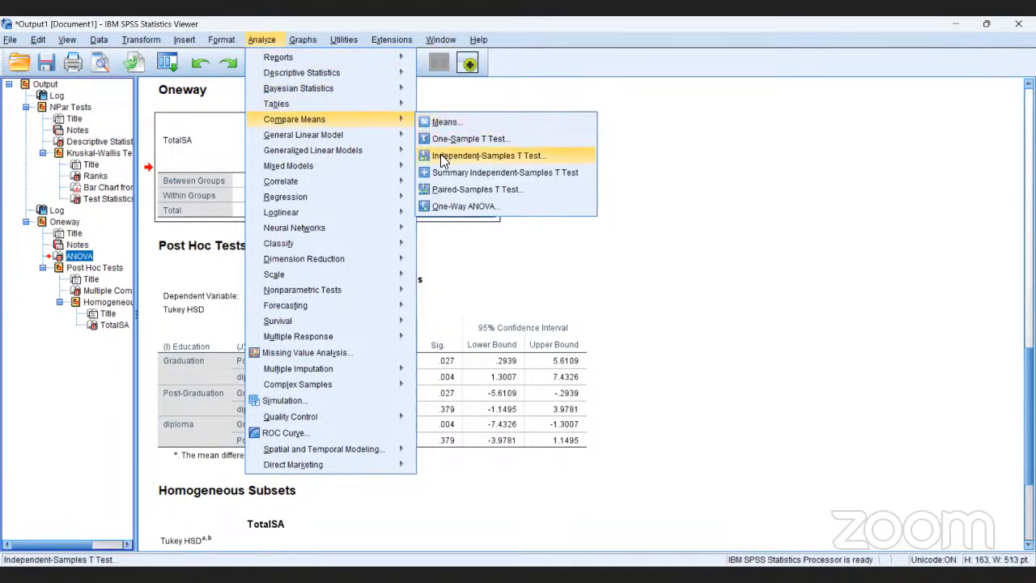
click(453, 206)
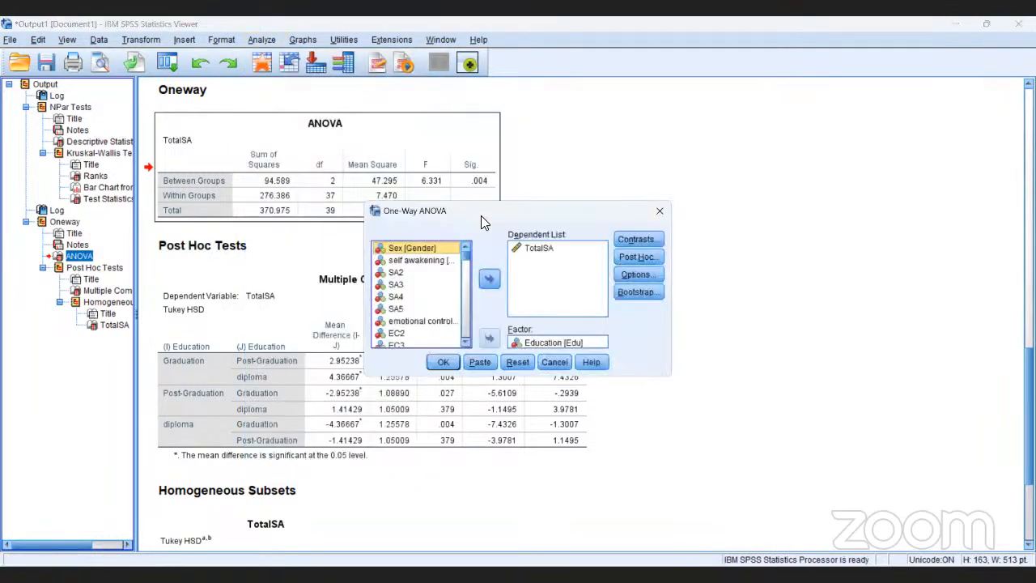
click(631, 270)
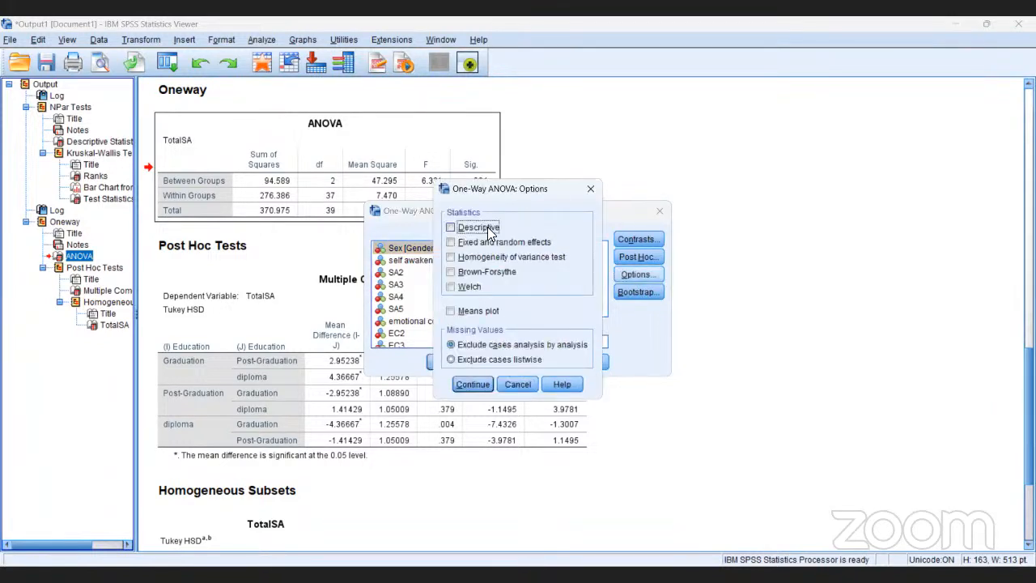
click(485, 227)
click(451, 311)
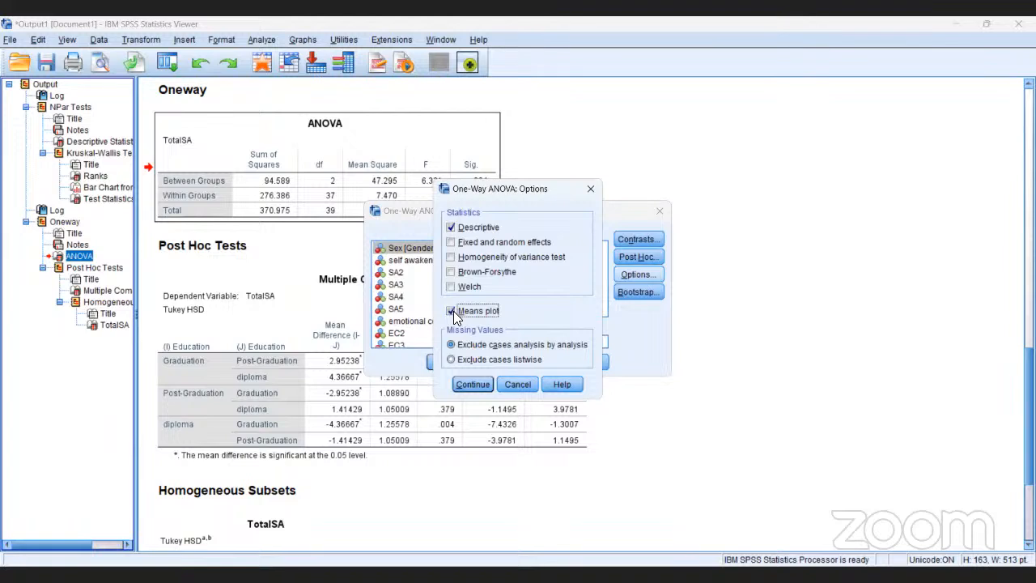
click(471, 384)
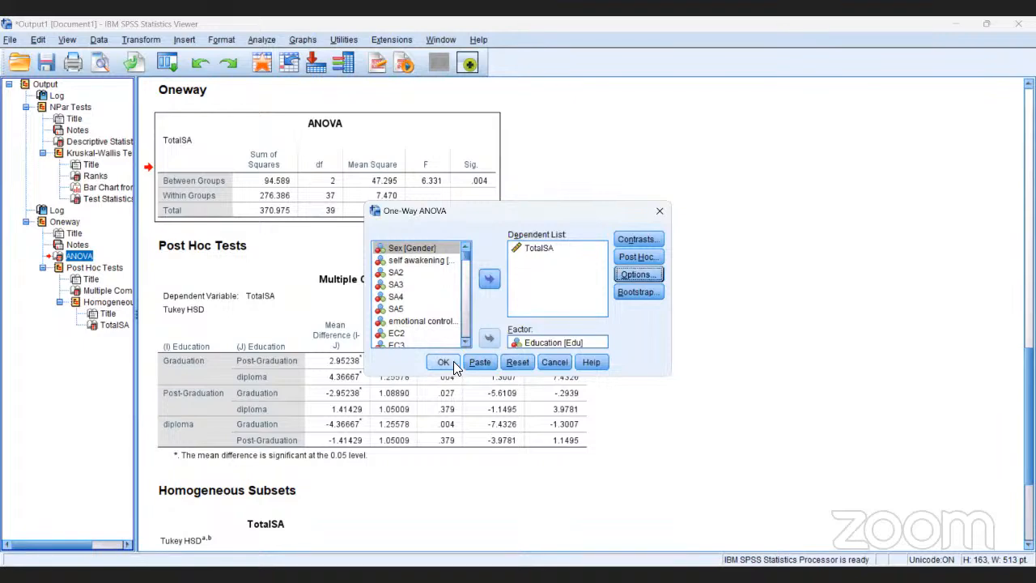
click(453, 360)
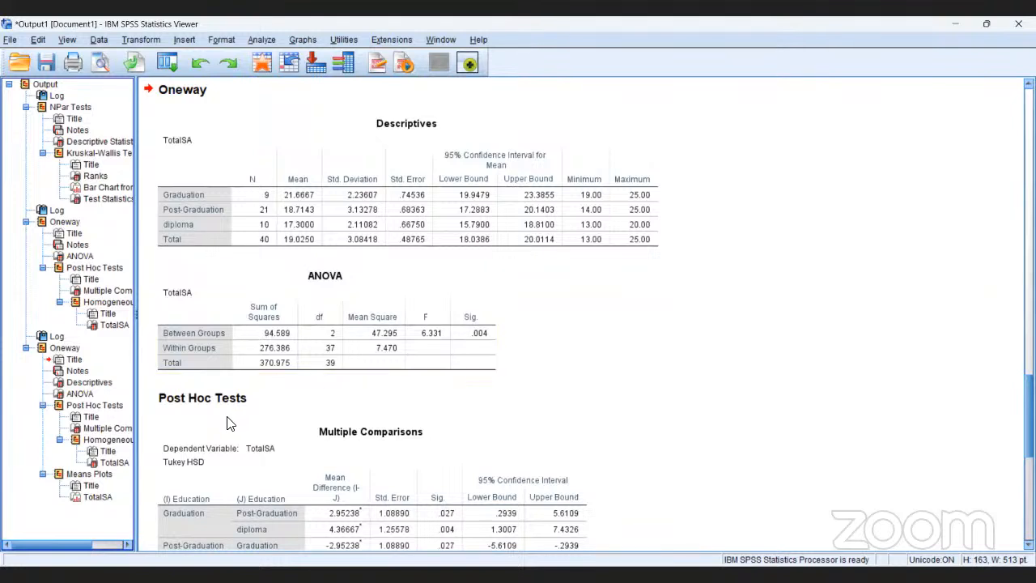
View the TotalSA means plot and the Descriptives table of the latest Oneway output.
click(105, 495)
click(105, 497)
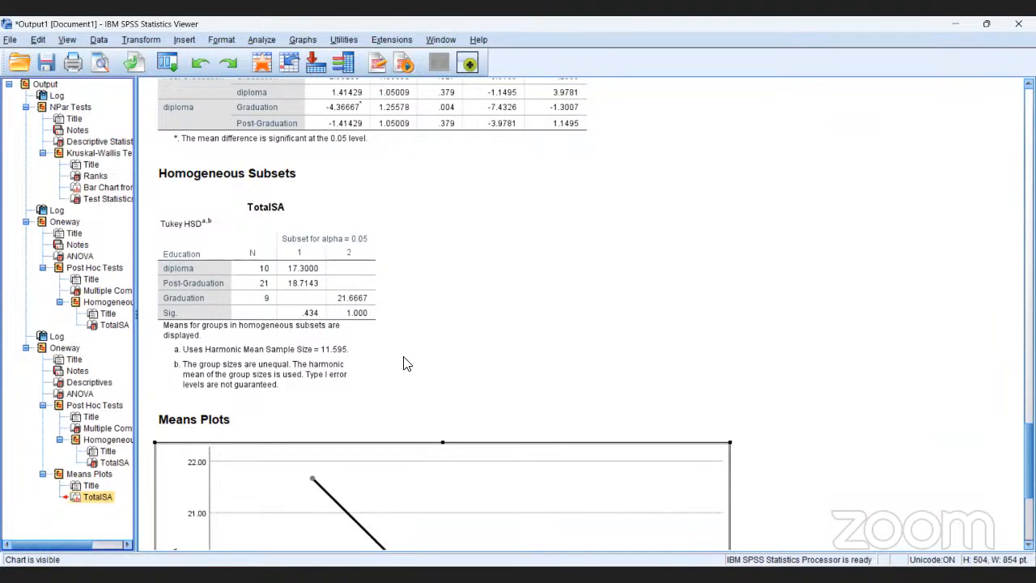
click(87, 382)
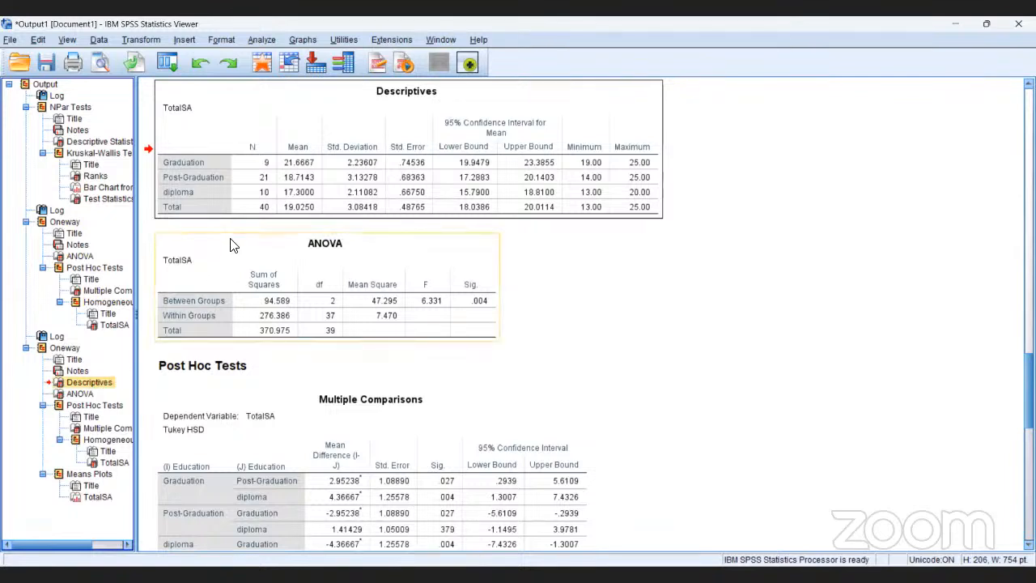
Create a bar graph from the N and Mean cells of the Graduation, Post-Graduation, diploma and Total rows in the Descriptives table.
double_click(286, 115)
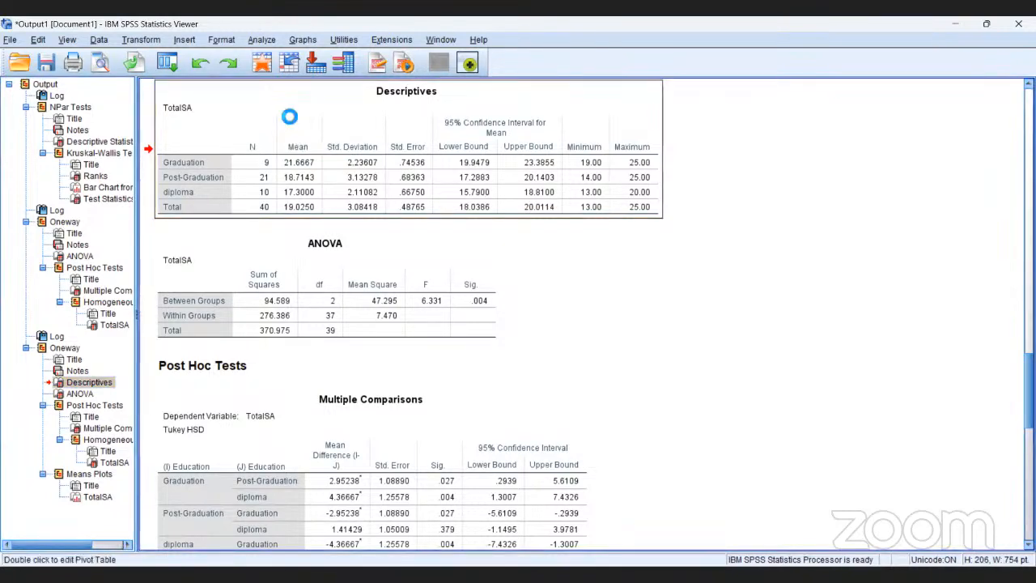
click(181, 166)
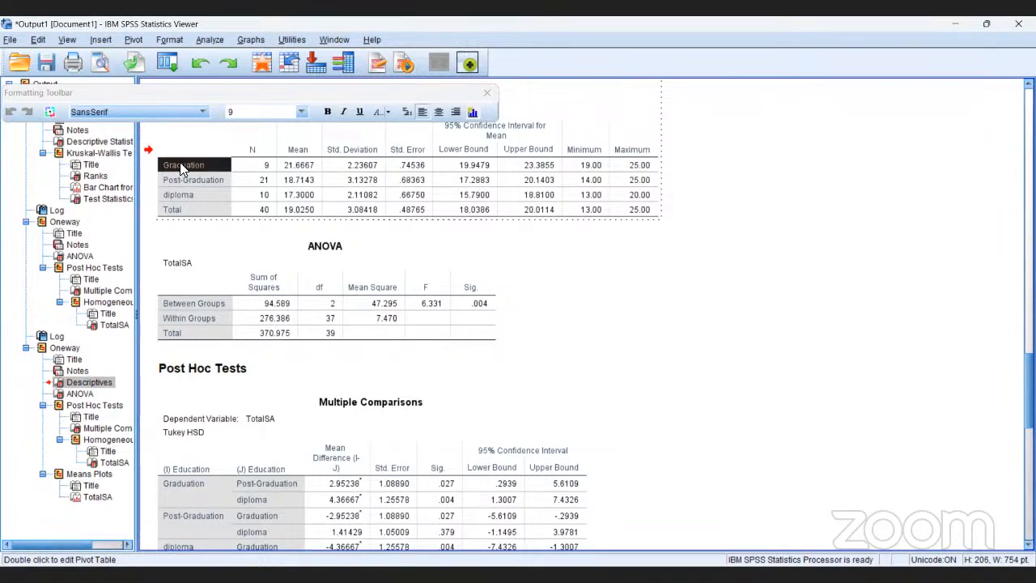
key(shift+Right)
key(shift+Right)
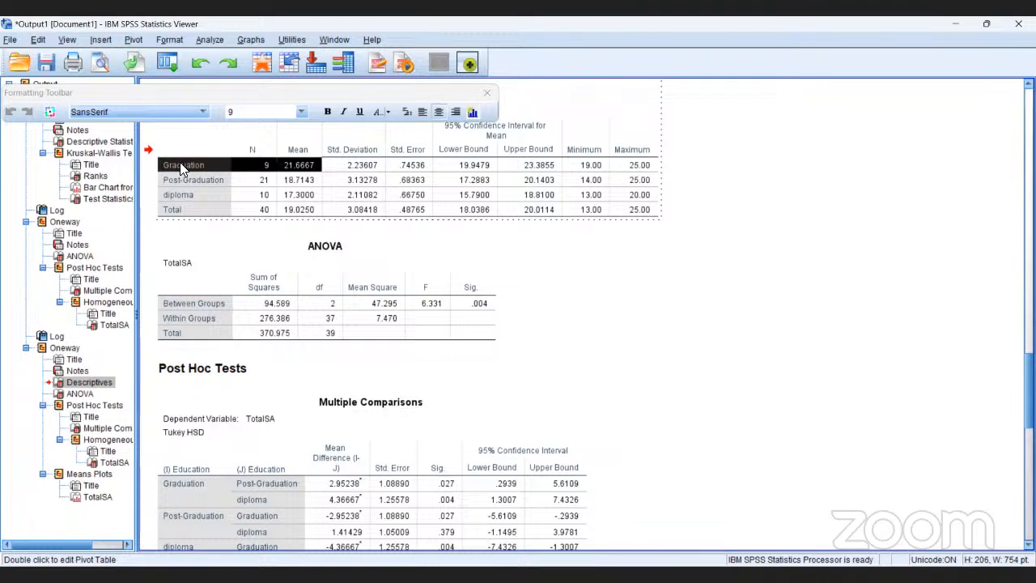
key(shift+Down)
key(shift+Down)
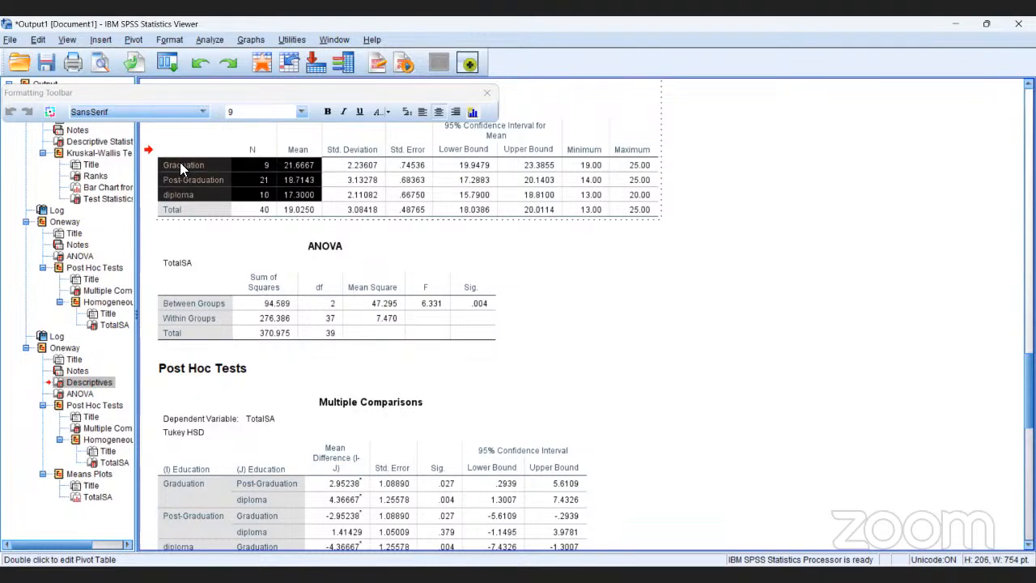
key(shift+Down)
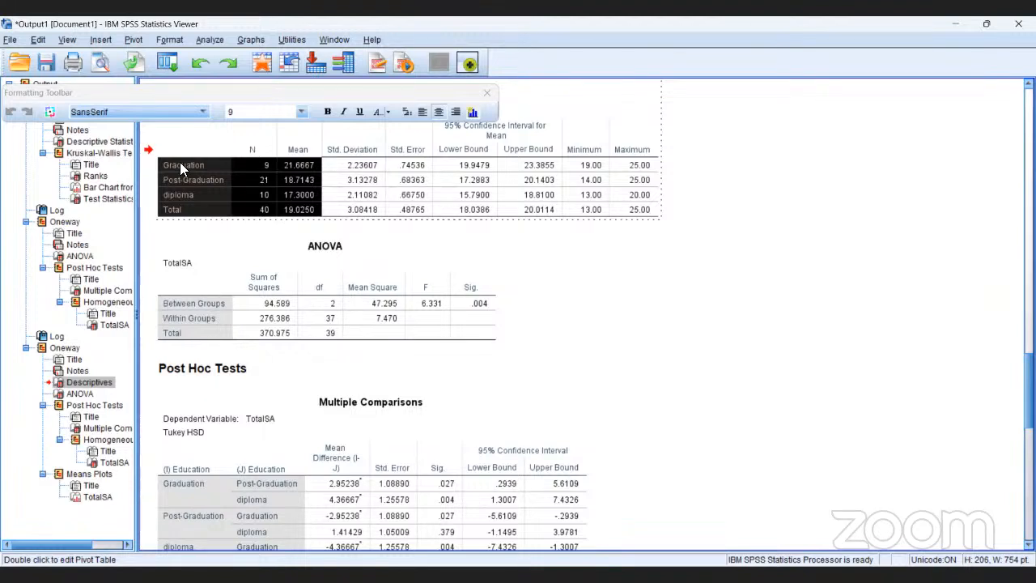
right_click(181, 167)
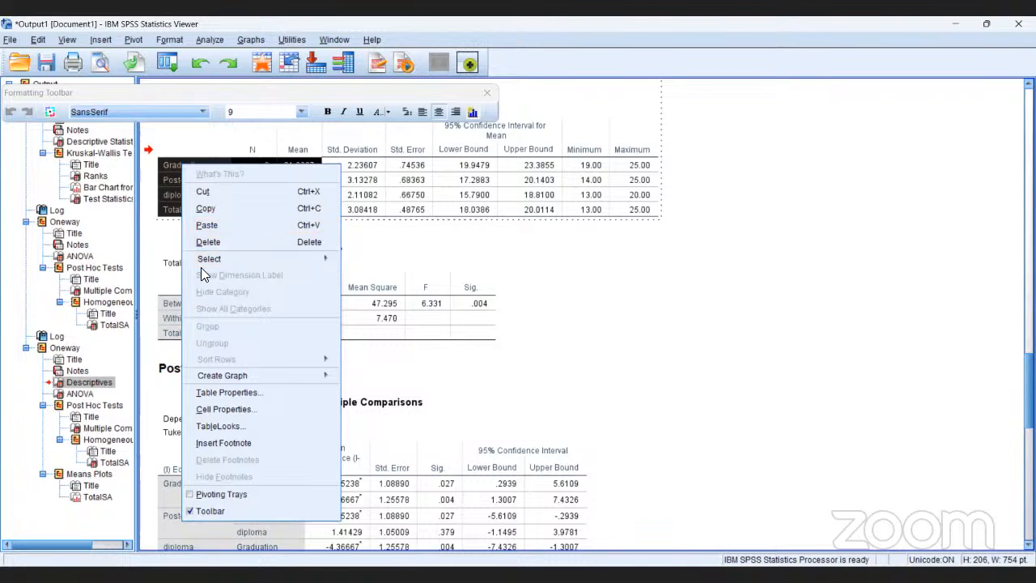
mouse_move(224, 374)
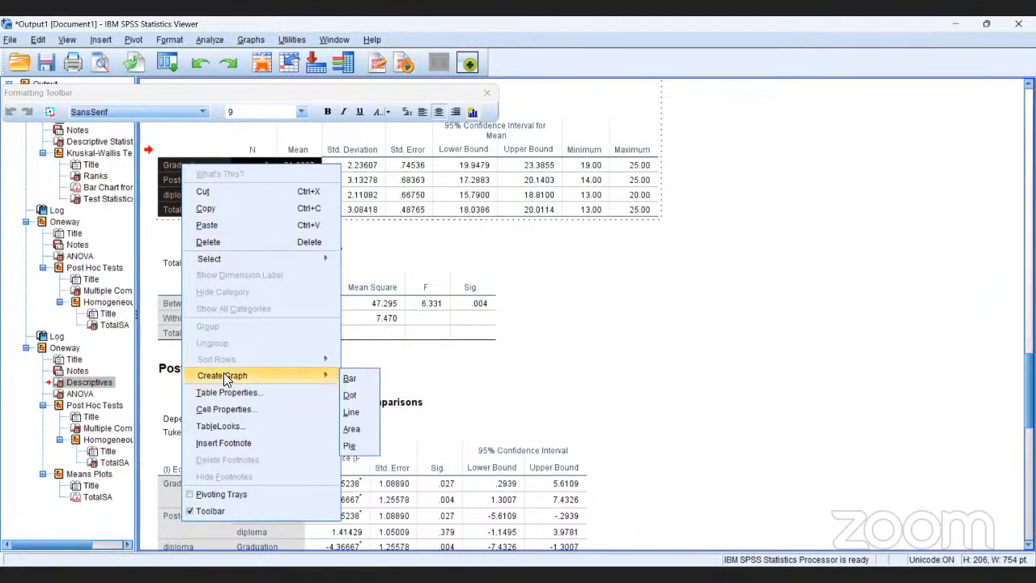
click(350, 378)
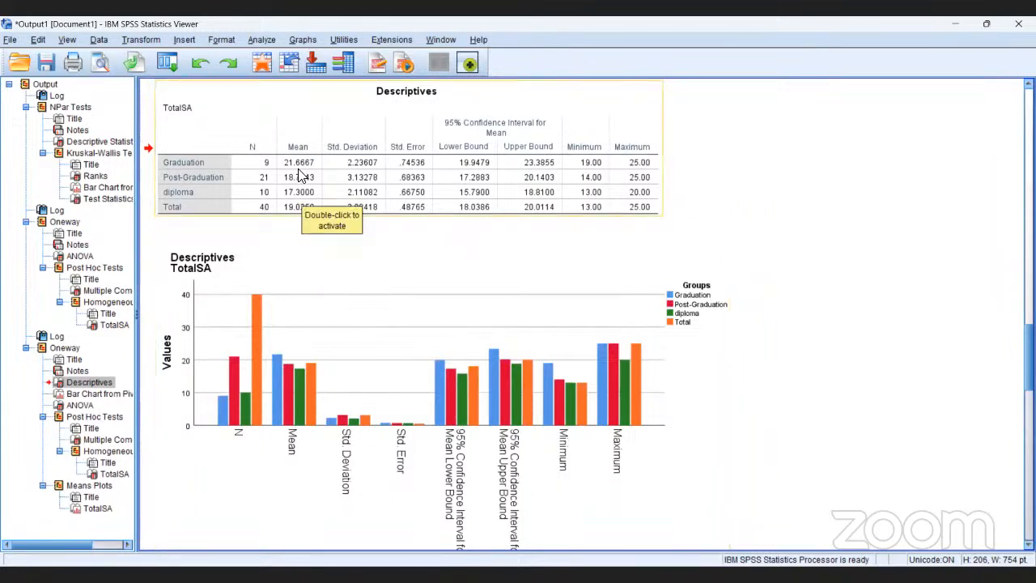
Start a new chart in Chart Builder using the Clustered Bar gallery type.
click(301, 40)
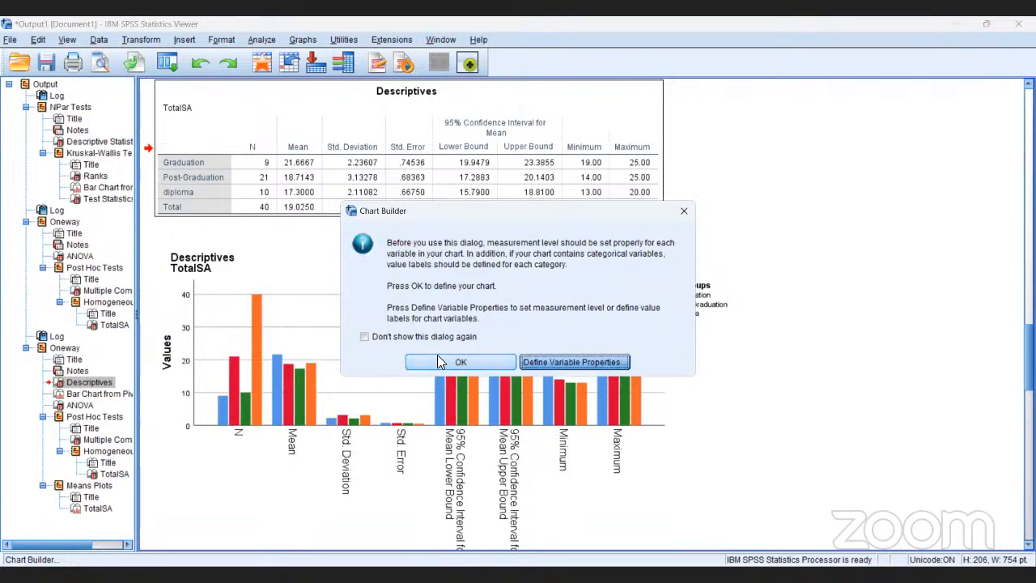
click(443, 362)
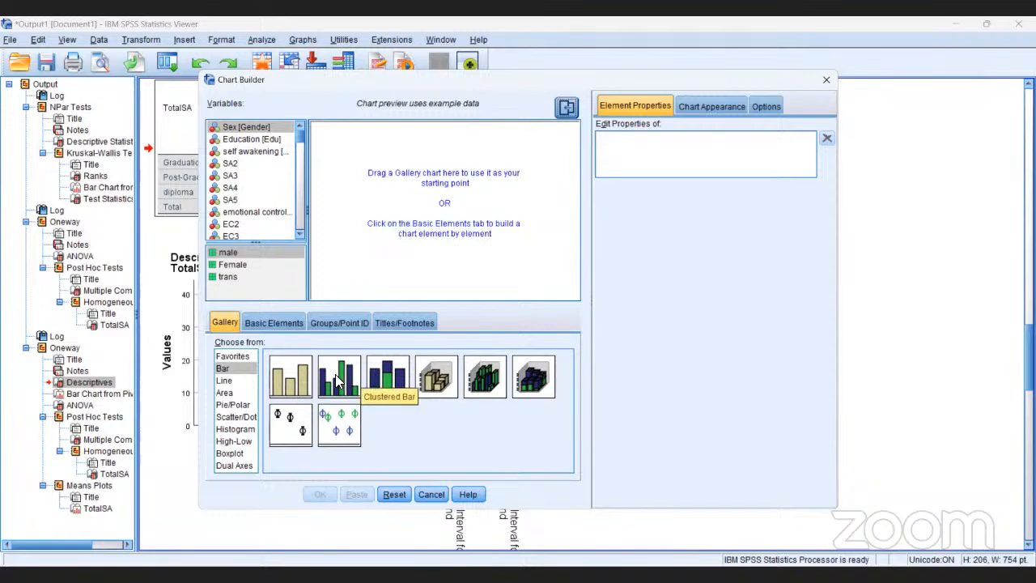
click(339, 382)
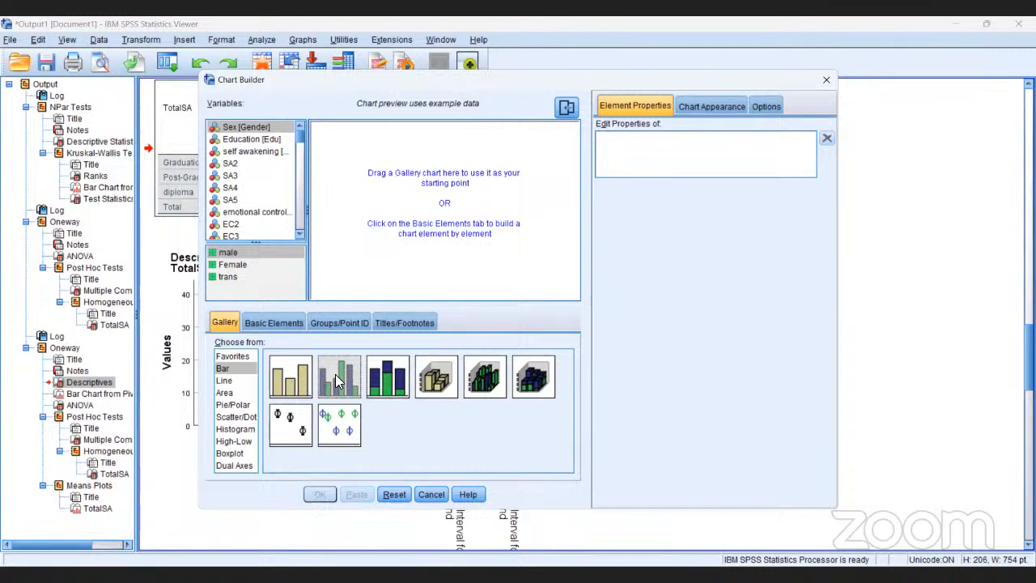
drag(338, 382, 408, 209)
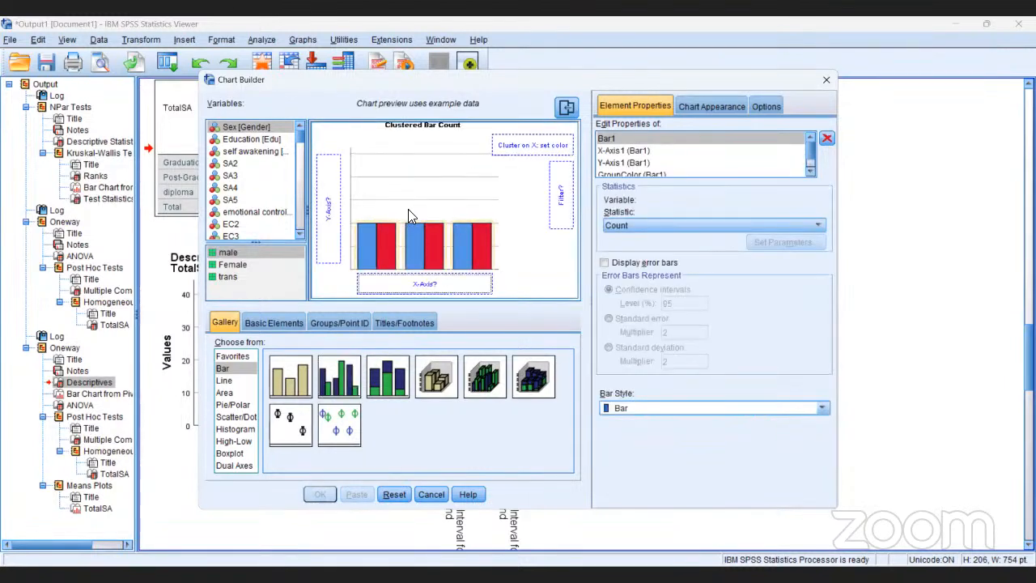
Assign the TotalSA variable to the Y-axis of the clustered bar chart.
click(299, 236)
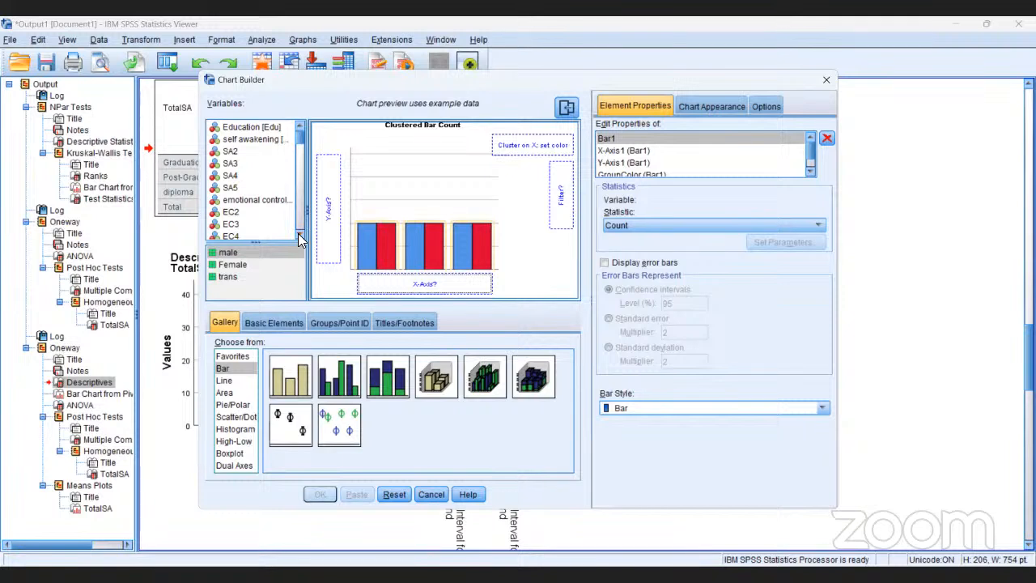
click(299, 236)
click(299, 236)
click(300, 236)
click(299, 237)
click(300, 236)
click(299, 236)
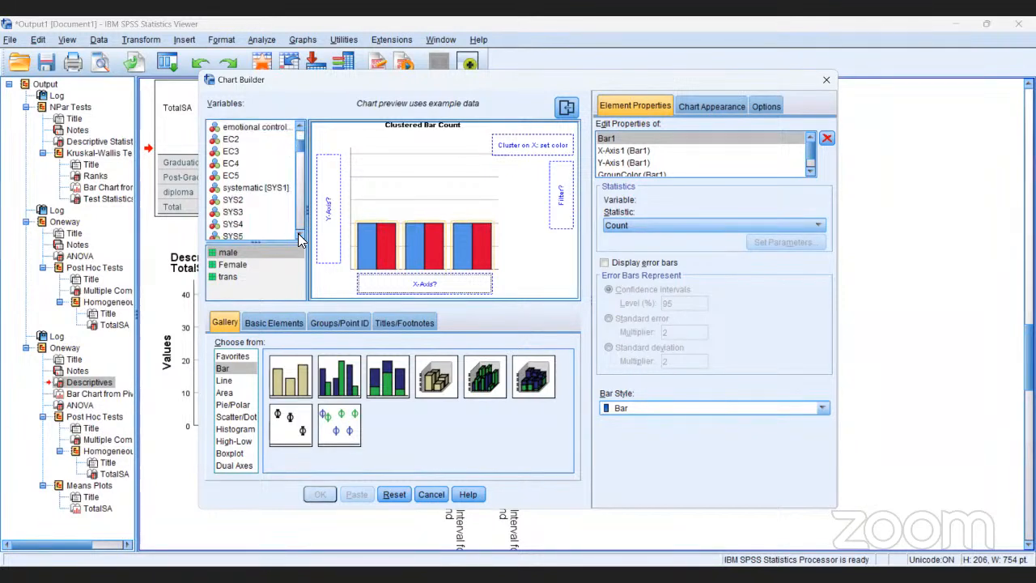
click(300, 236)
click(299, 236)
click(299, 236)
click(299, 236)
click(299, 236)
click(300, 236)
click(299, 237)
click(300, 236)
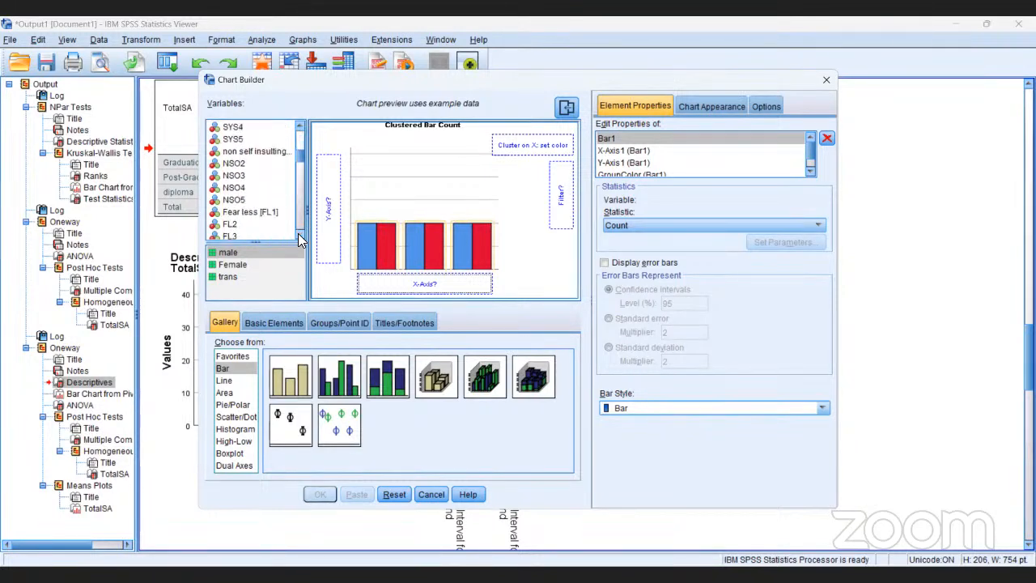
click(299, 236)
click(299, 236)
click(300, 237)
click(299, 237)
click(299, 236)
click(299, 236)
click(300, 237)
click(300, 236)
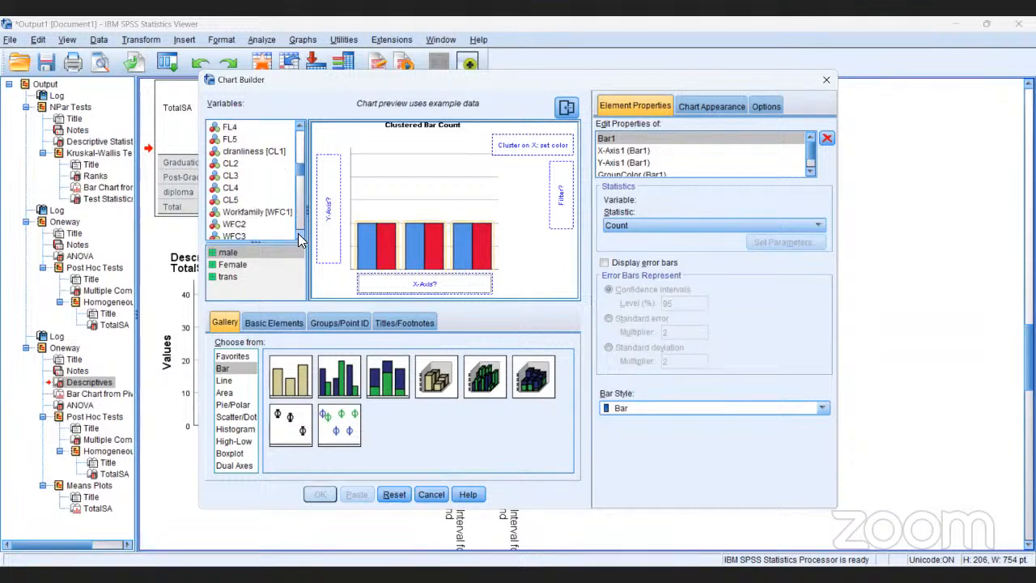
click(299, 236)
click(299, 236)
click(299, 236)
click(299, 237)
click(299, 236)
click(299, 237)
click(299, 236)
click(300, 237)
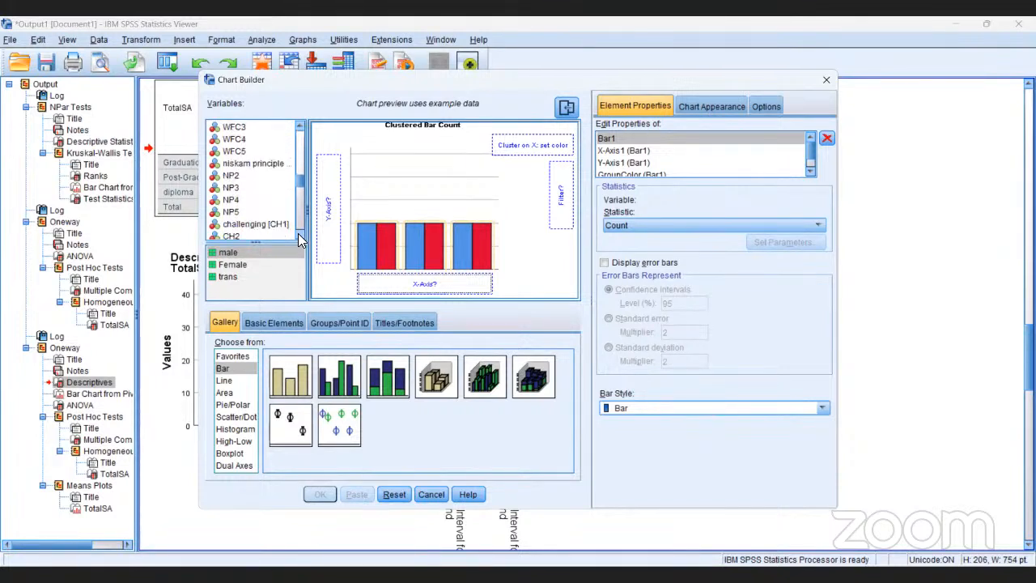
click(299, 236)
click(300, 236)
click(300, 236)
click(299, 237)
click(300, 236)
click(300, 236)
click(300, 236)
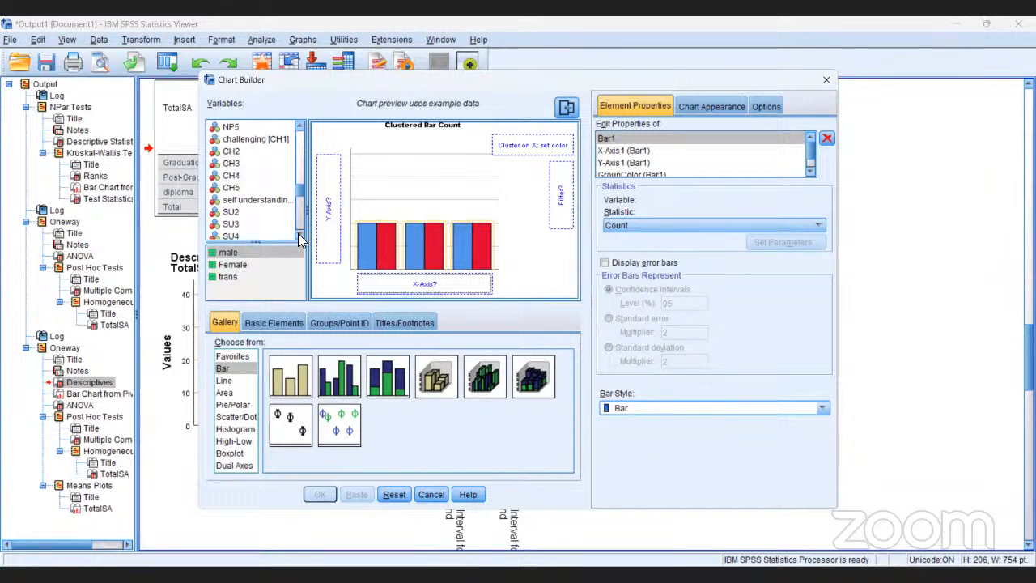
click(299, 236)
click(300, 236)
click(300, 237)
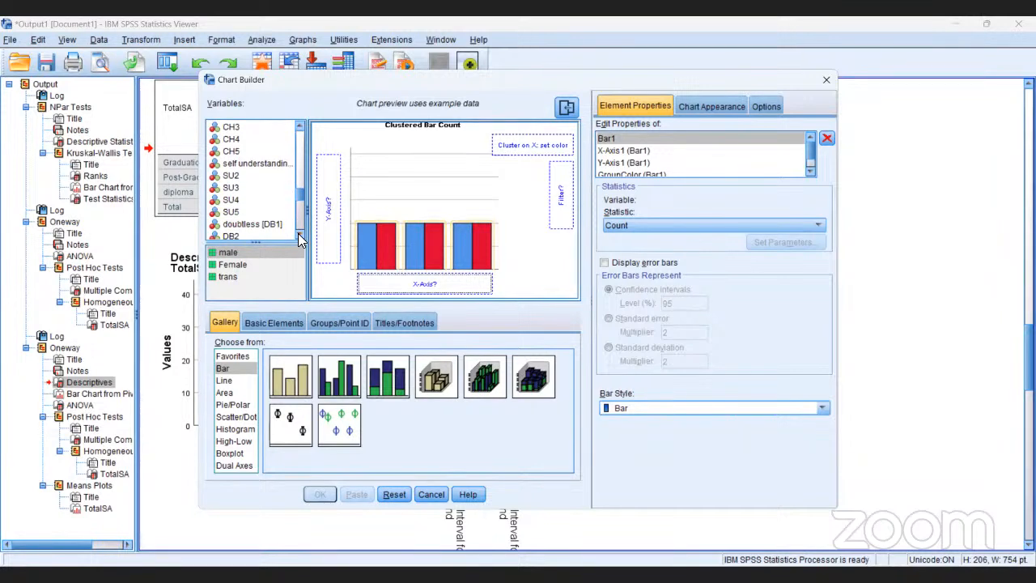
click(299, 236)
click(299, 237)
click(299, 236)
click(300, 236)
click(299, 236)
click(300, 236)
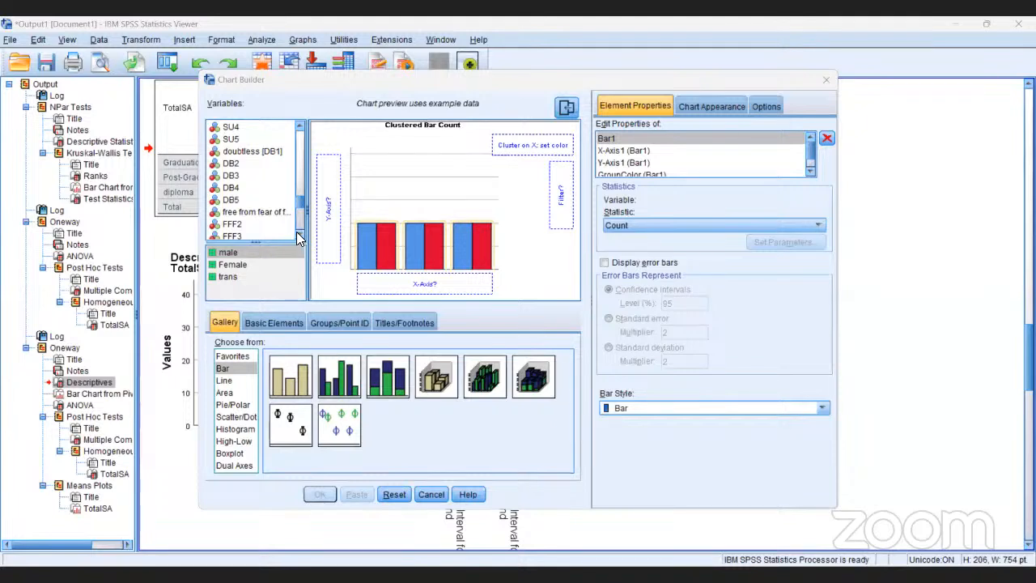
scroll(298, 237, down, 3)
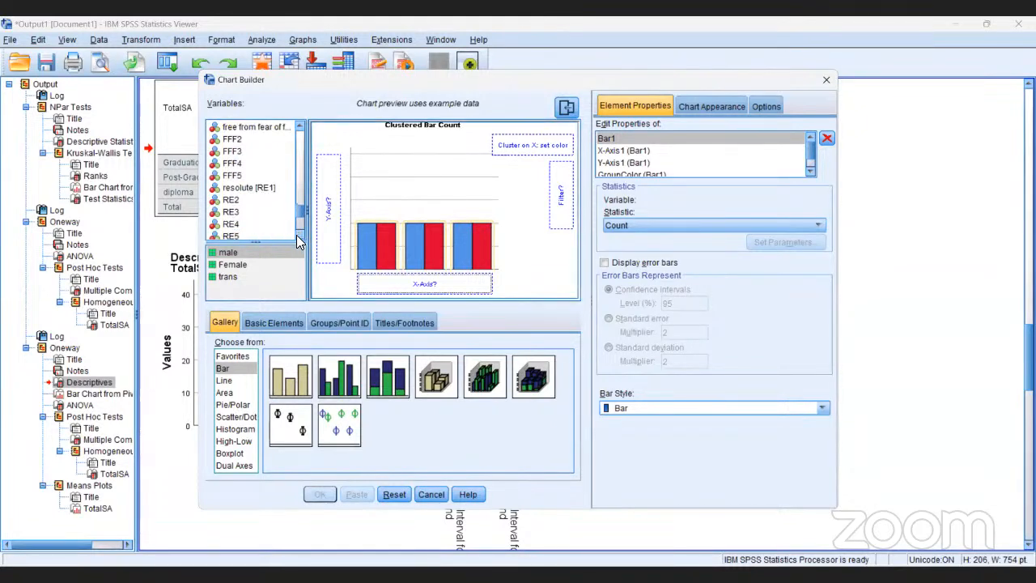
scroll(298, 237, down, 3)
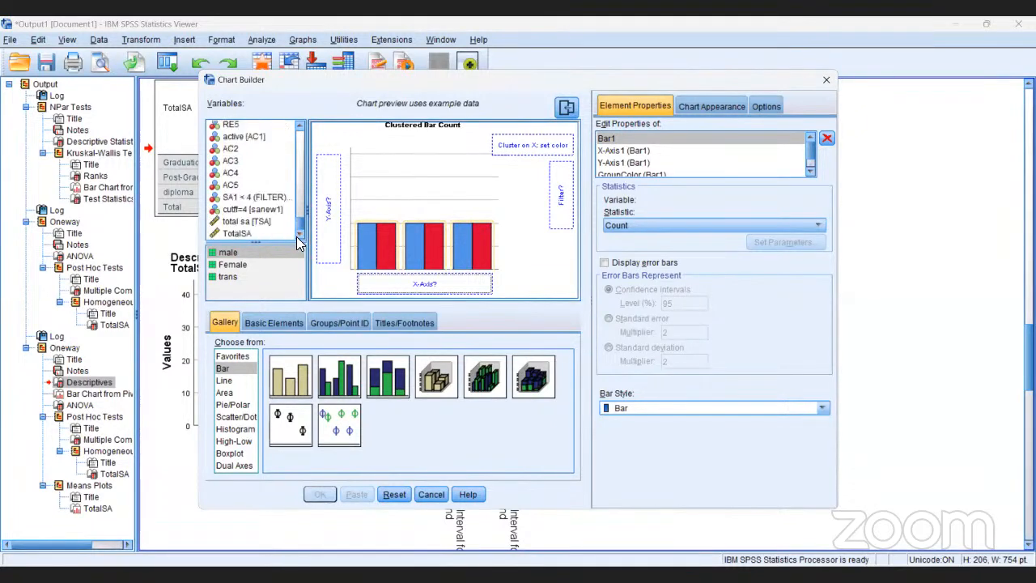
click(249, 235)
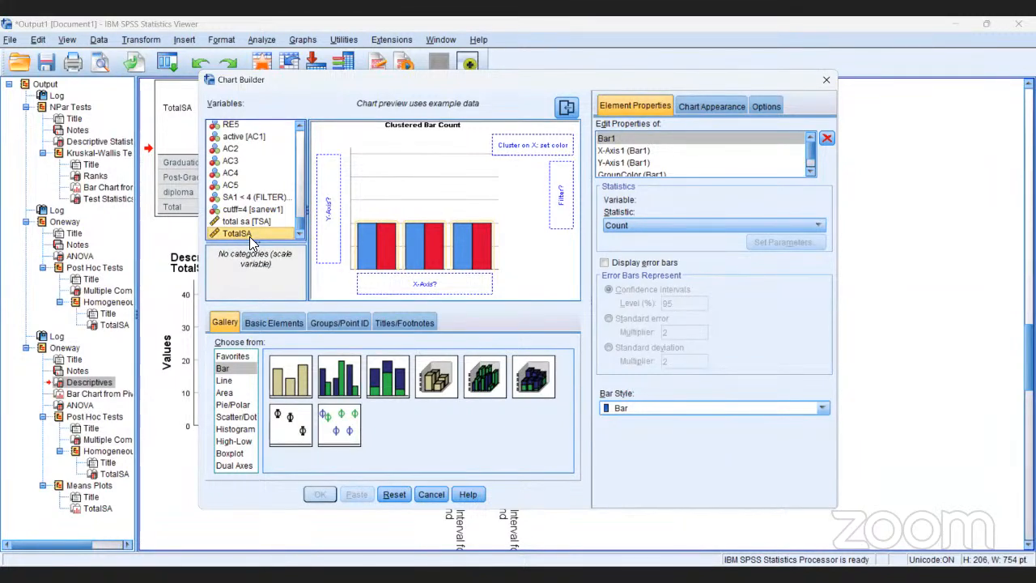
drag(249, 234, 324, 212)
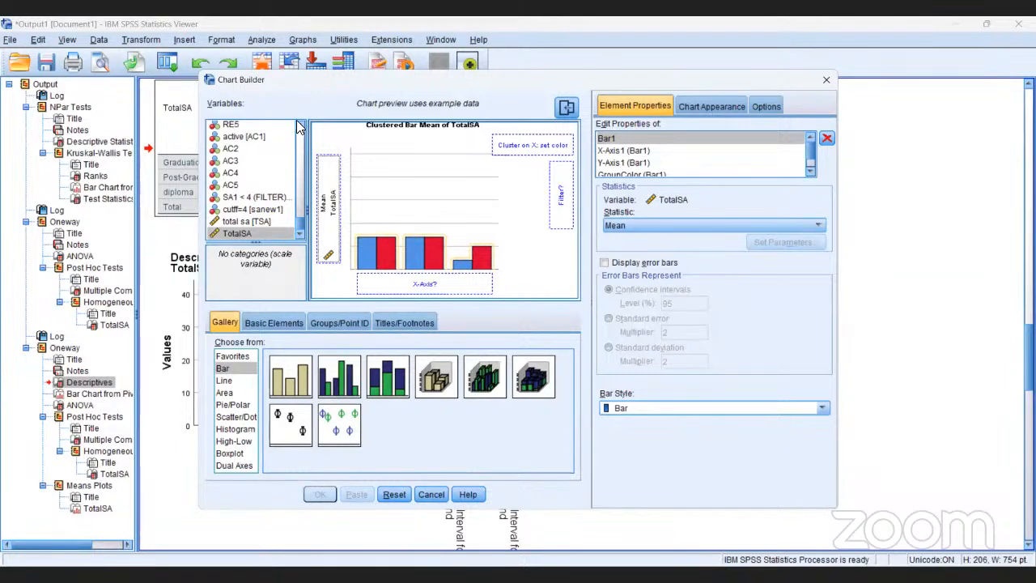
Assign the Education [Edu] variable to the X-axis of the clustered bar chart.
scroll(297, 127, up, 5)
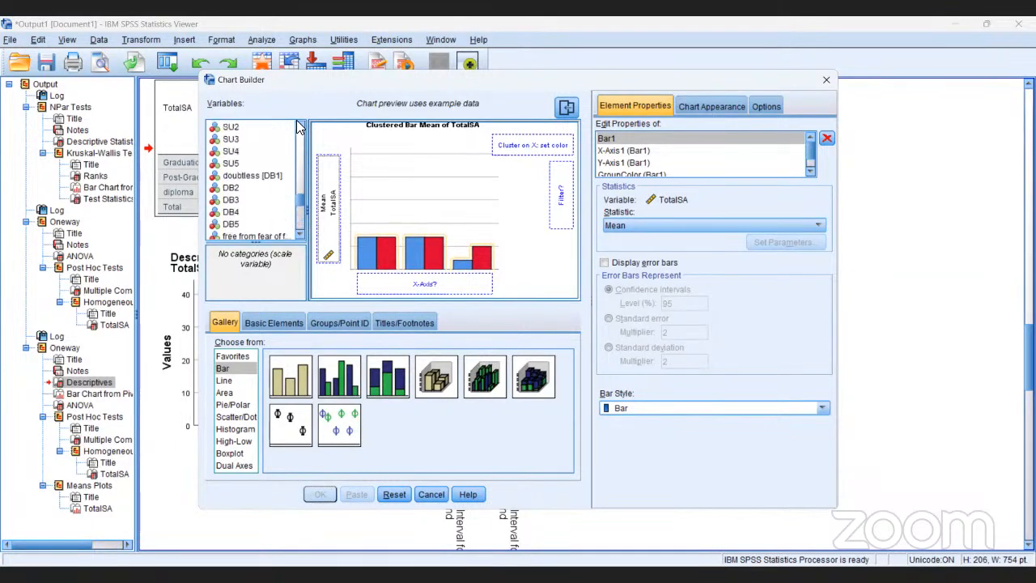
scroll(297, 127, up, 5)
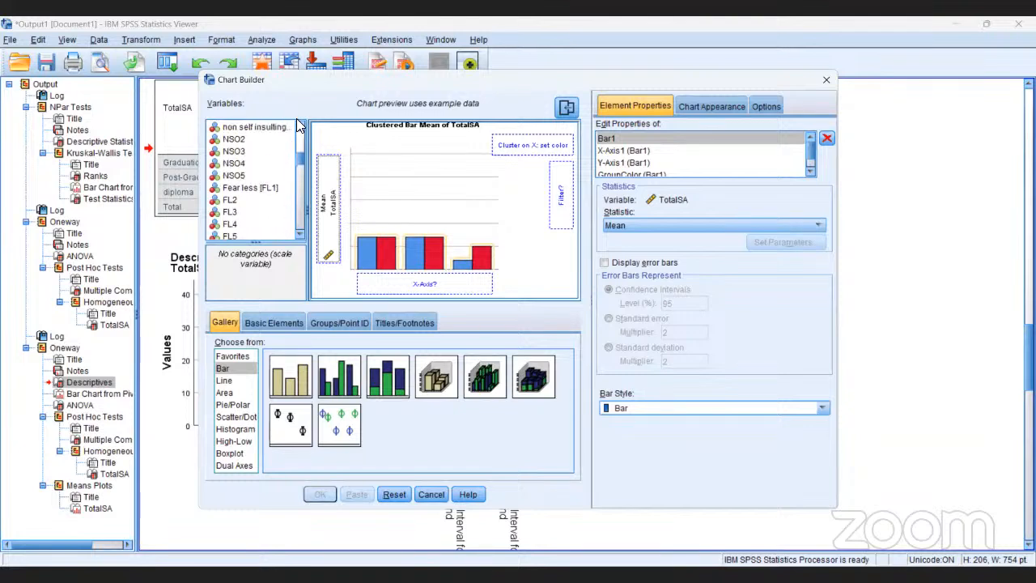
scroll(296, 121, up, 5)
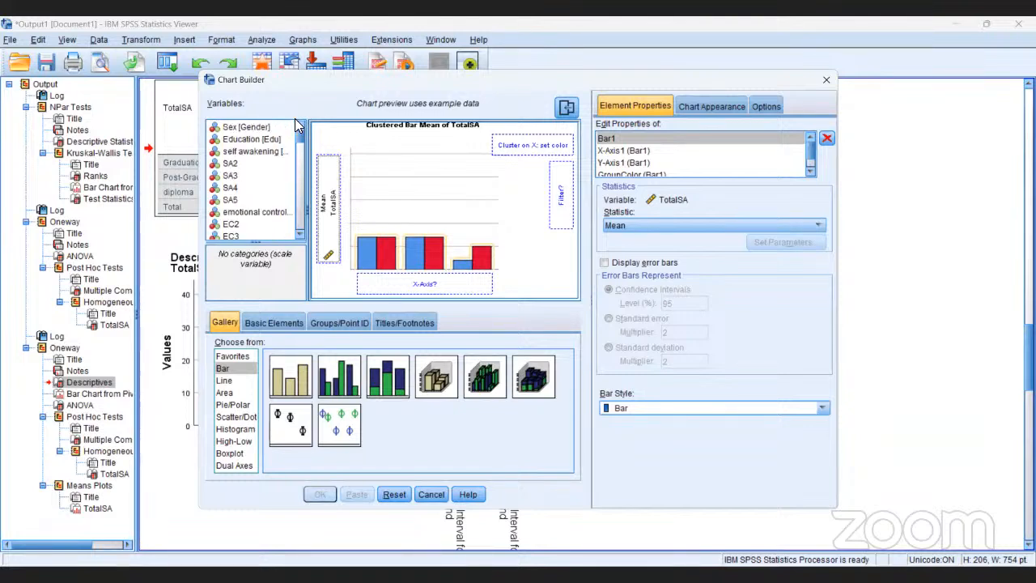
click(256, 143)
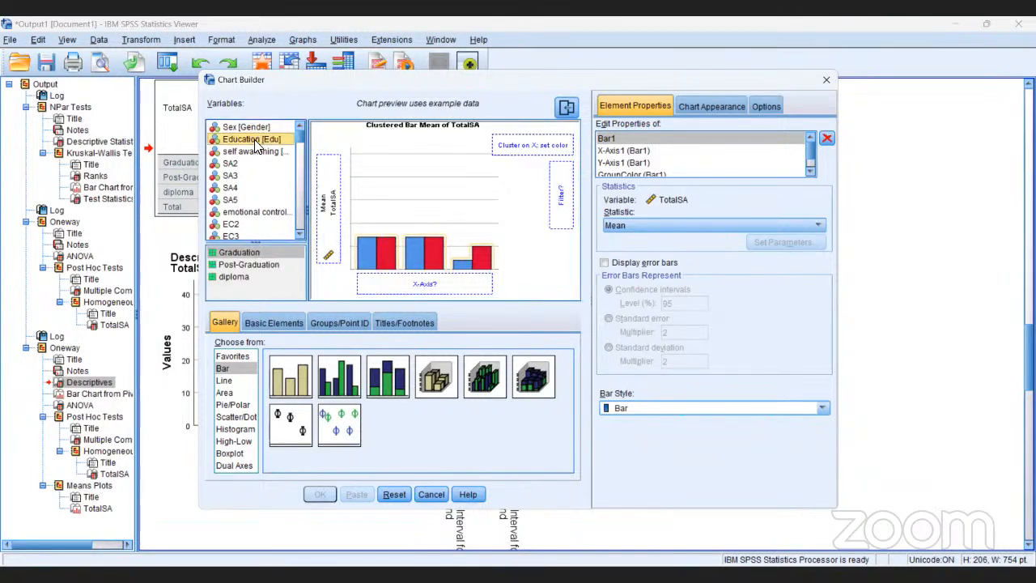
drag(257, 143, 382, 278)
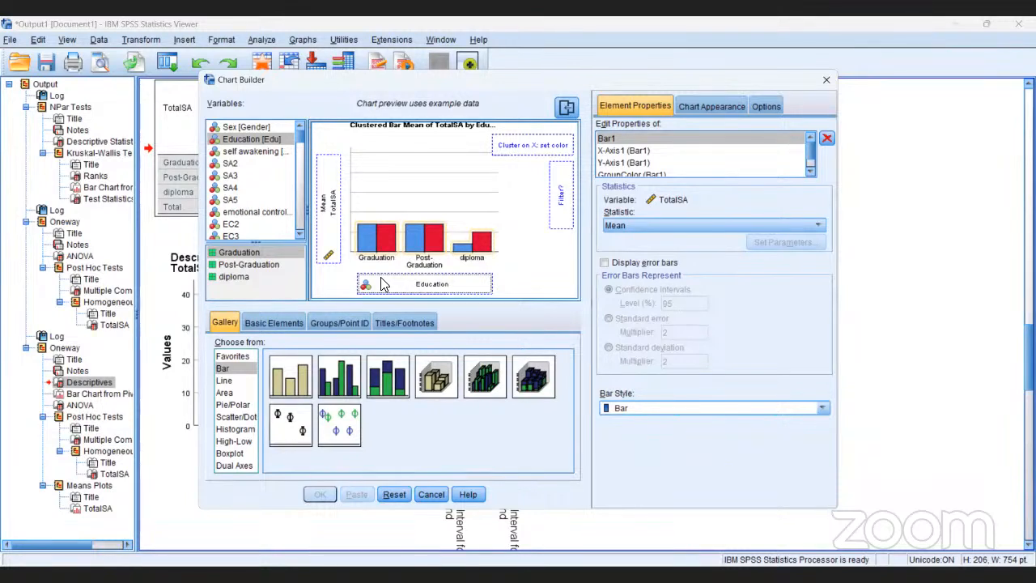
Review the Y-axis scale types, chart appearance settings and basic elements, and discard the clustered bar chart.
click(330, 258)
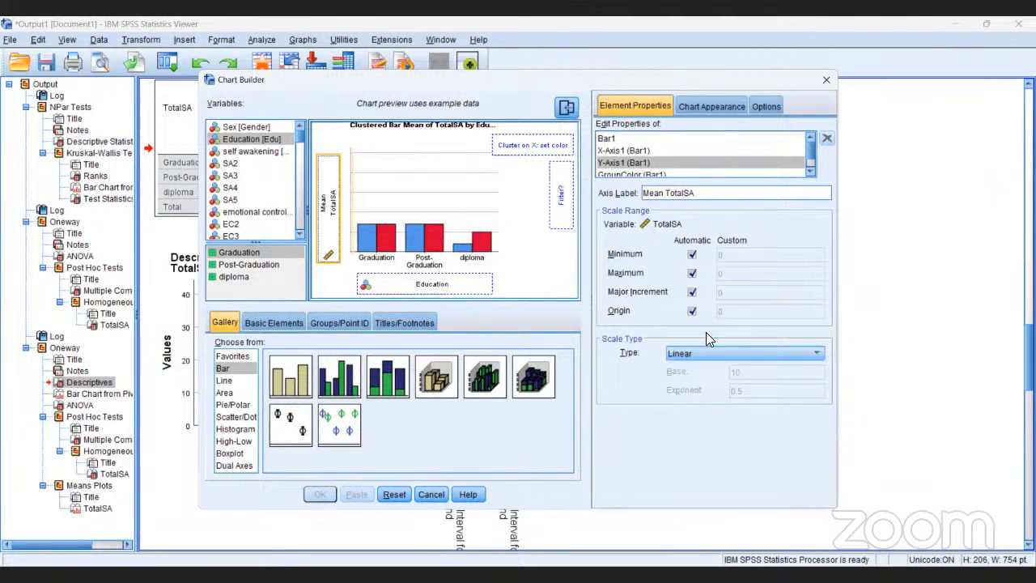
click(816, 356)
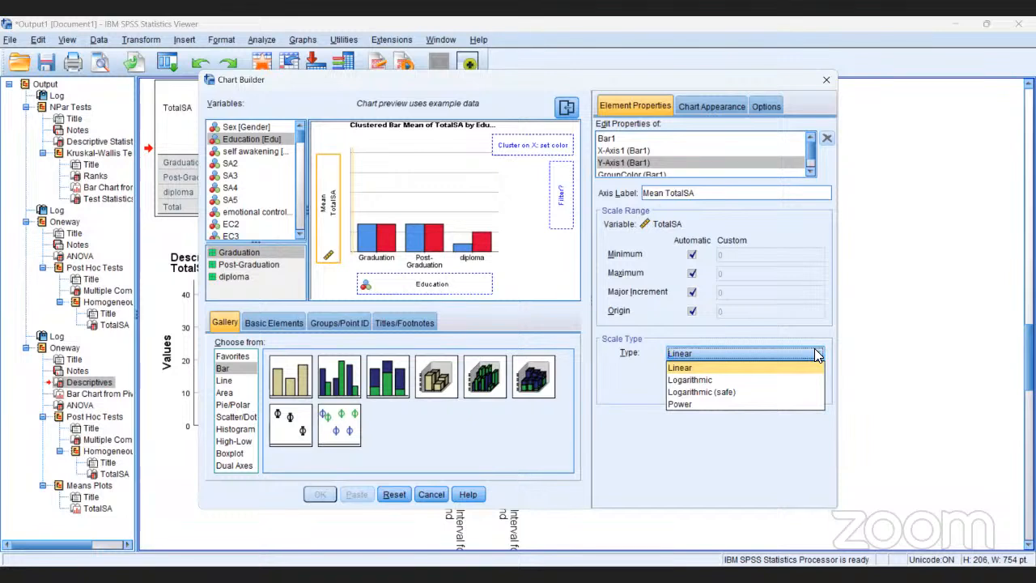
click(816, 355)
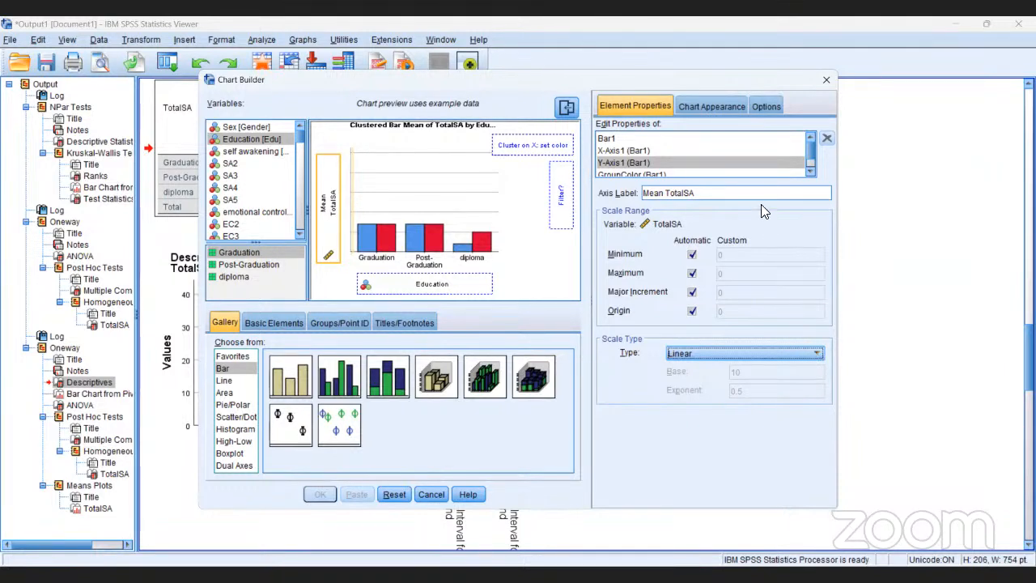
click(725, 108)
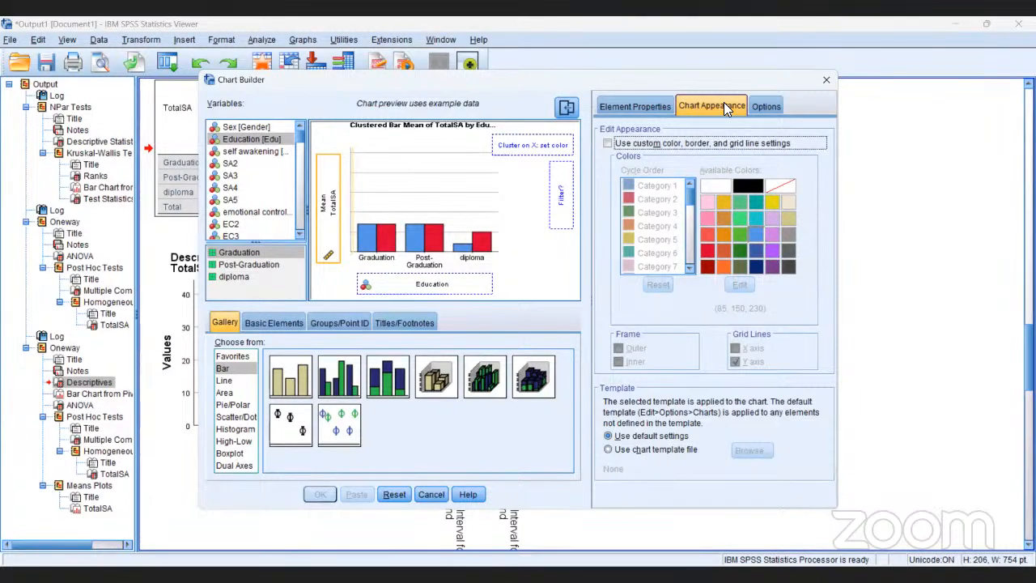
click(285, 324)
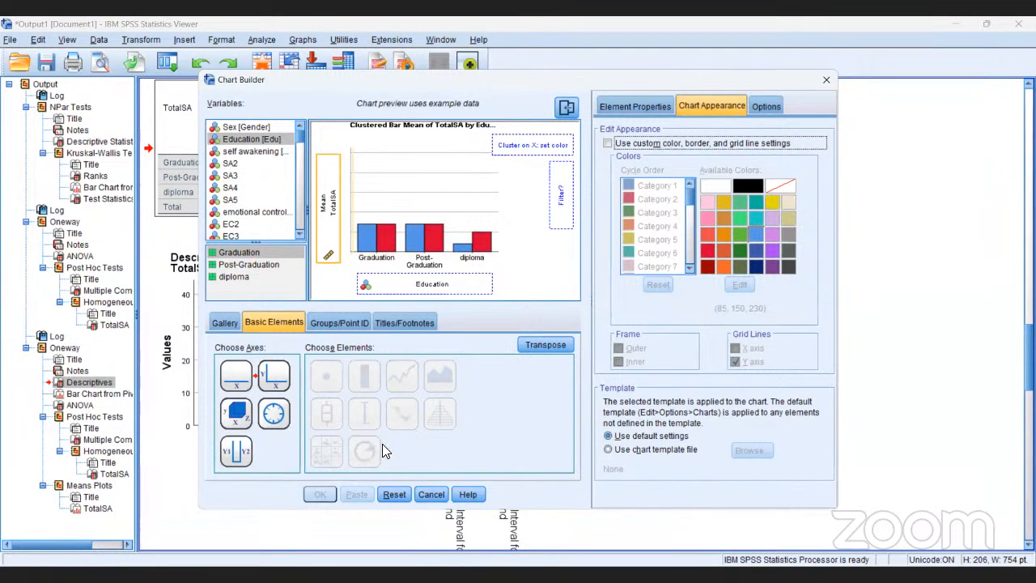
click(430, 495)
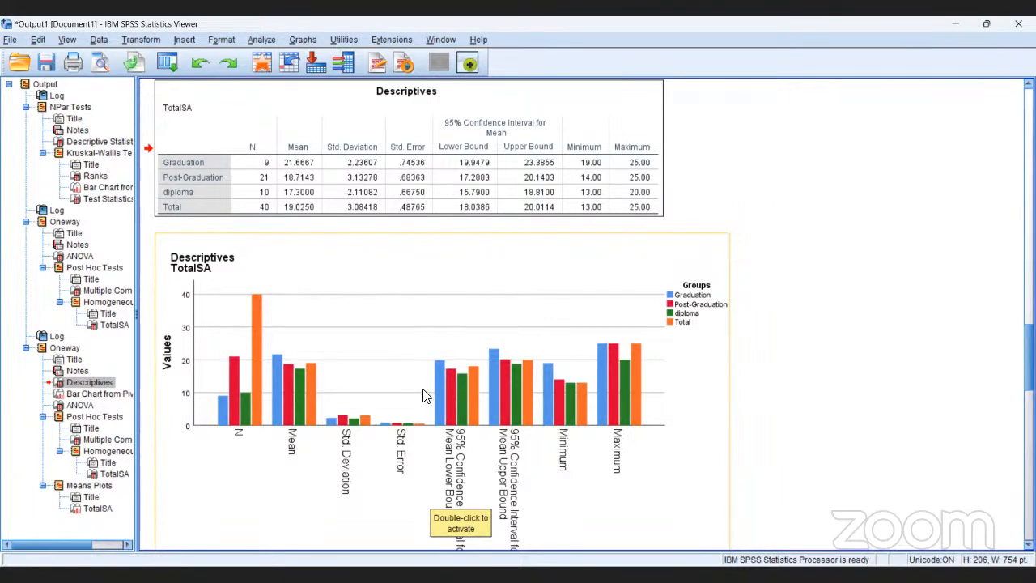
Select the TotalSA Descriptives table in the latest Oneway output.
click(328, 231)
click(297, 132)
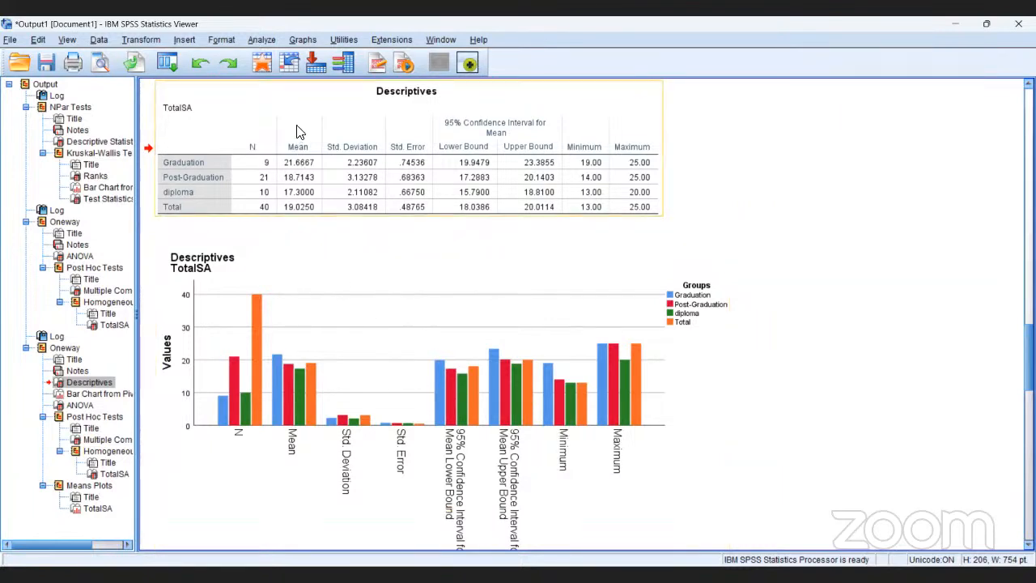